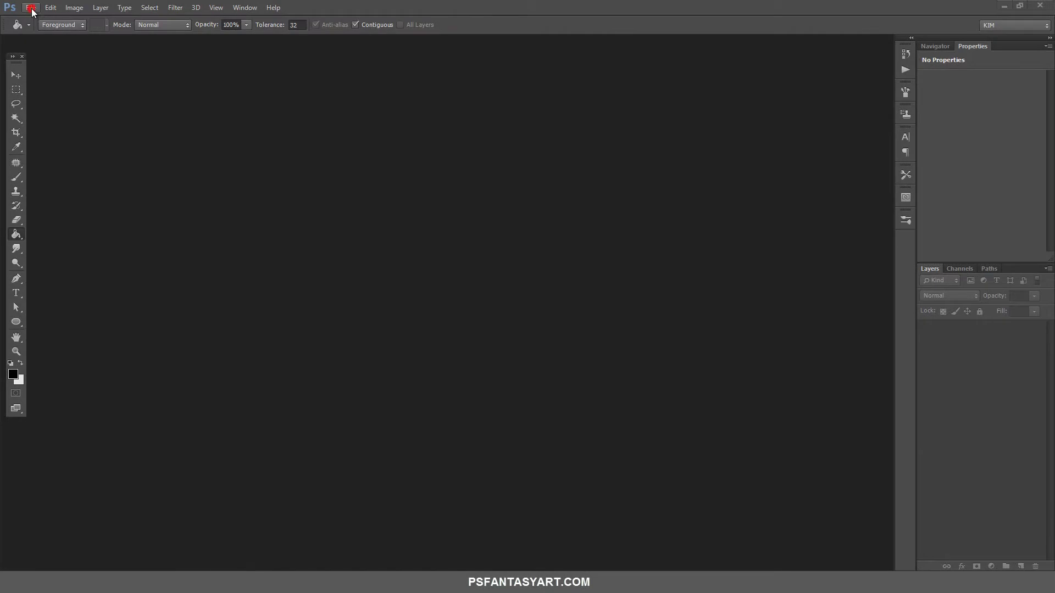
Open the stormy coastline photo beach-371227.jpg
left_click(32, 8)
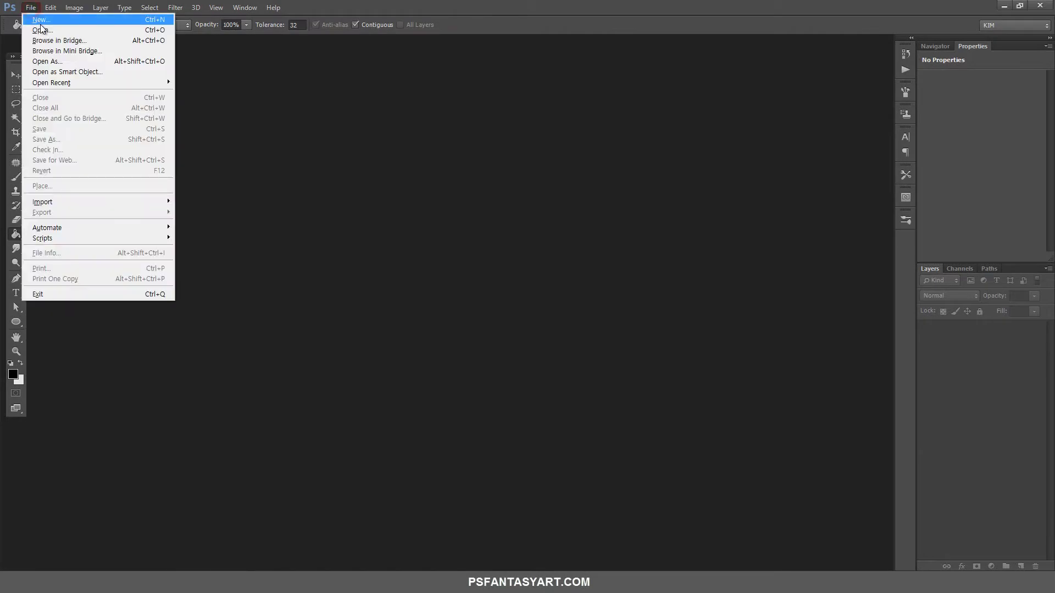
left_click(40, 31)
left_click(567, 186)
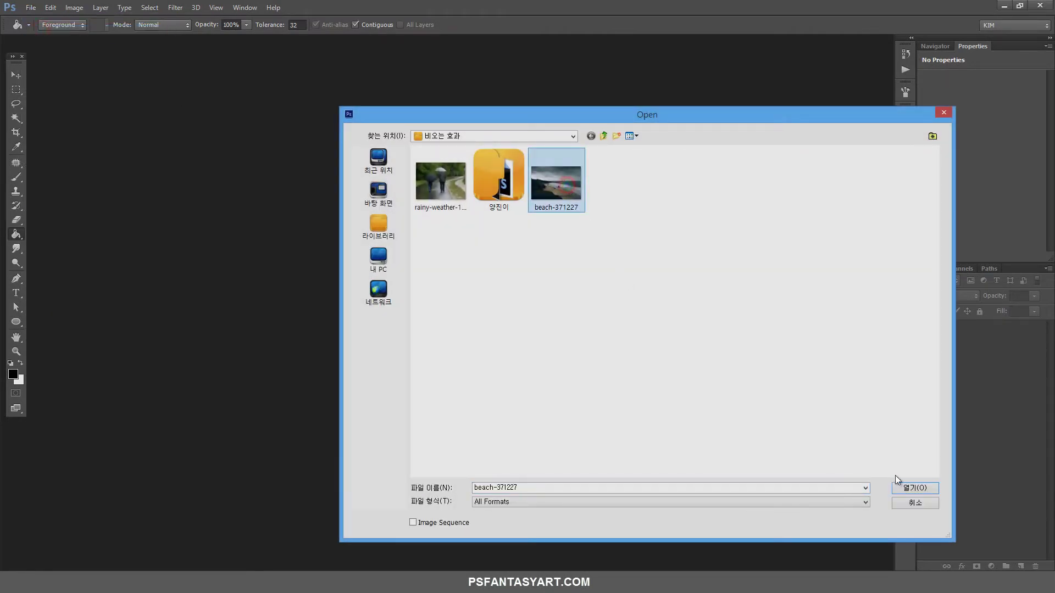
left_click(931, 490)
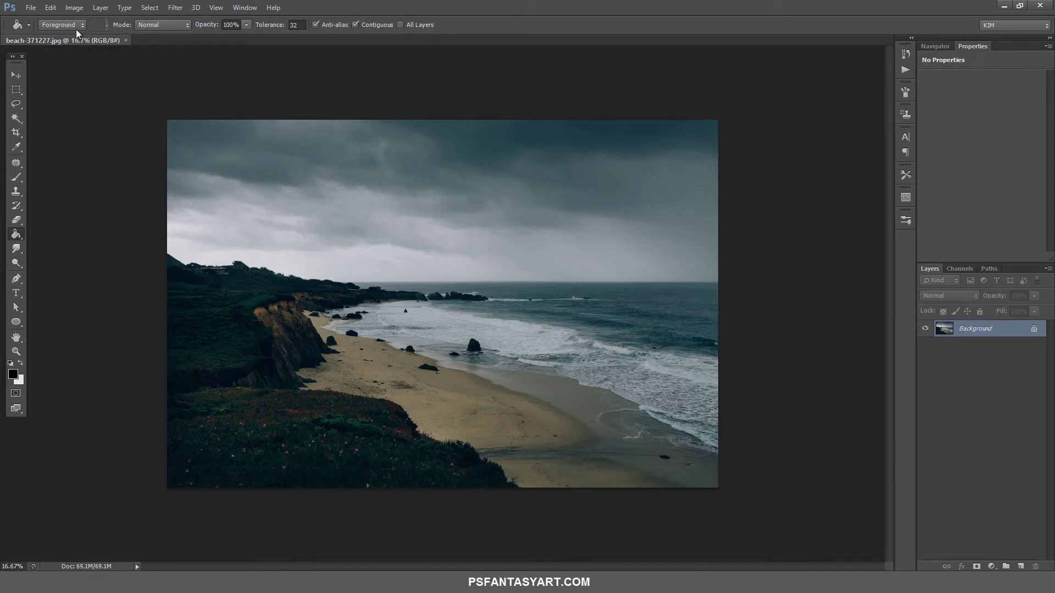
Resize the image to 2000 px wide (2000 × 1335 pixels)
left_click(74, 7)
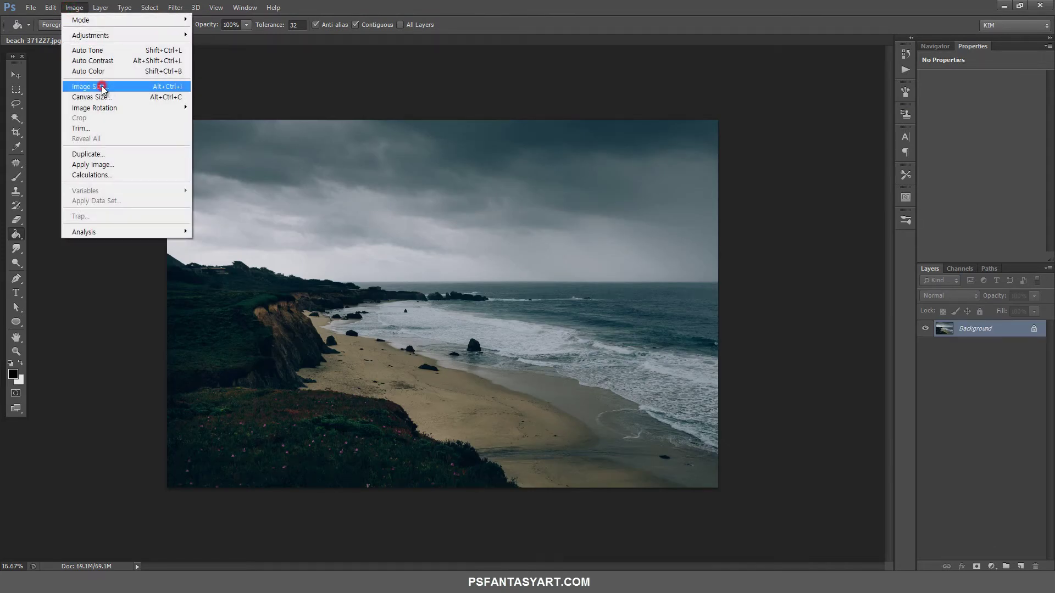
left_click(100, 87)
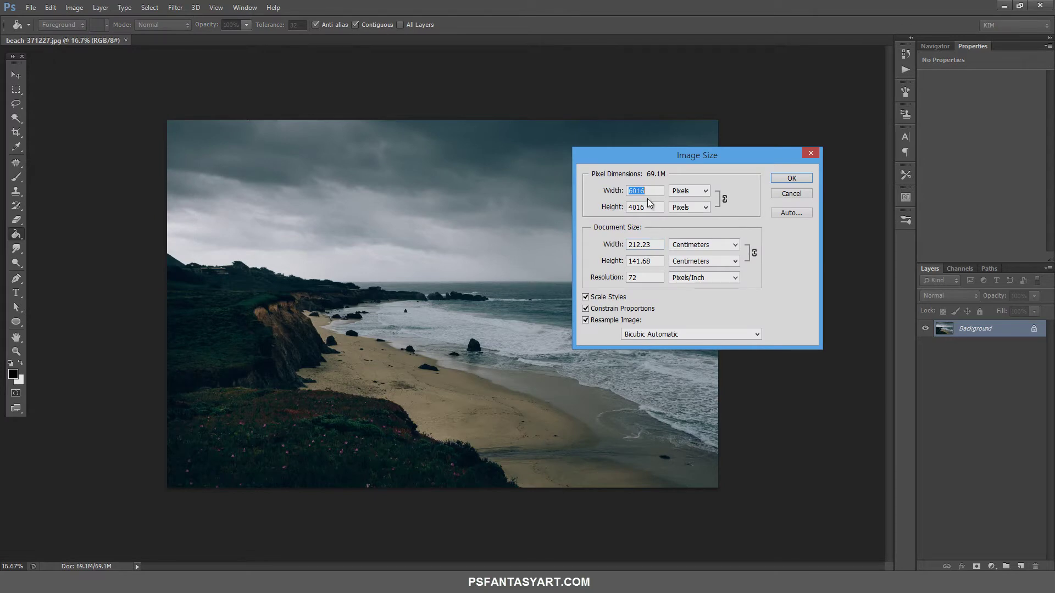
type("2000")
left_click(791, 178)
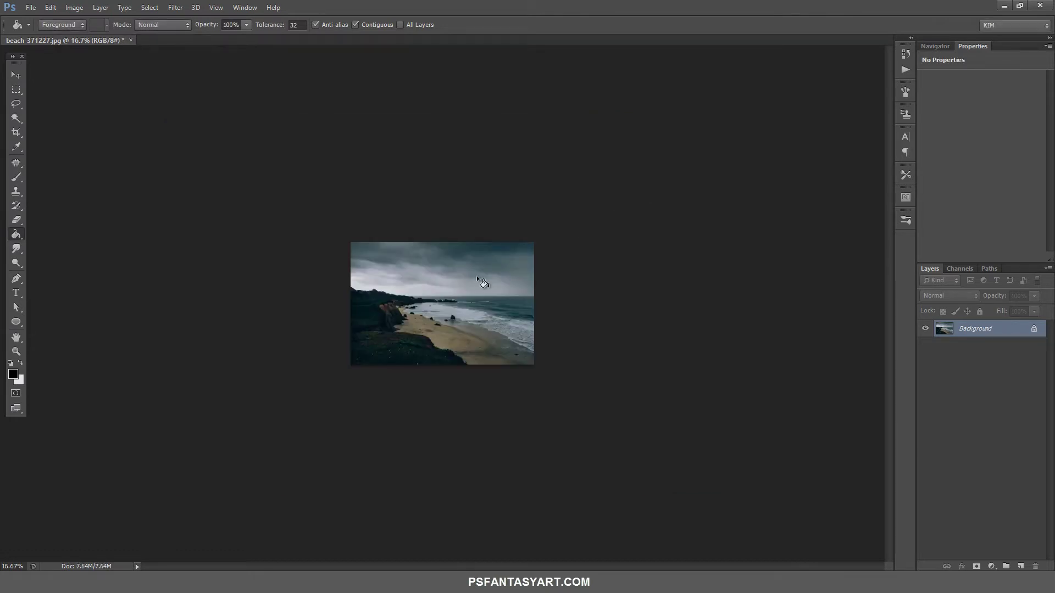
Use the Zoom tool menu for 100%, fit on screen, then zoom out to 50%
left_click(16, 352)
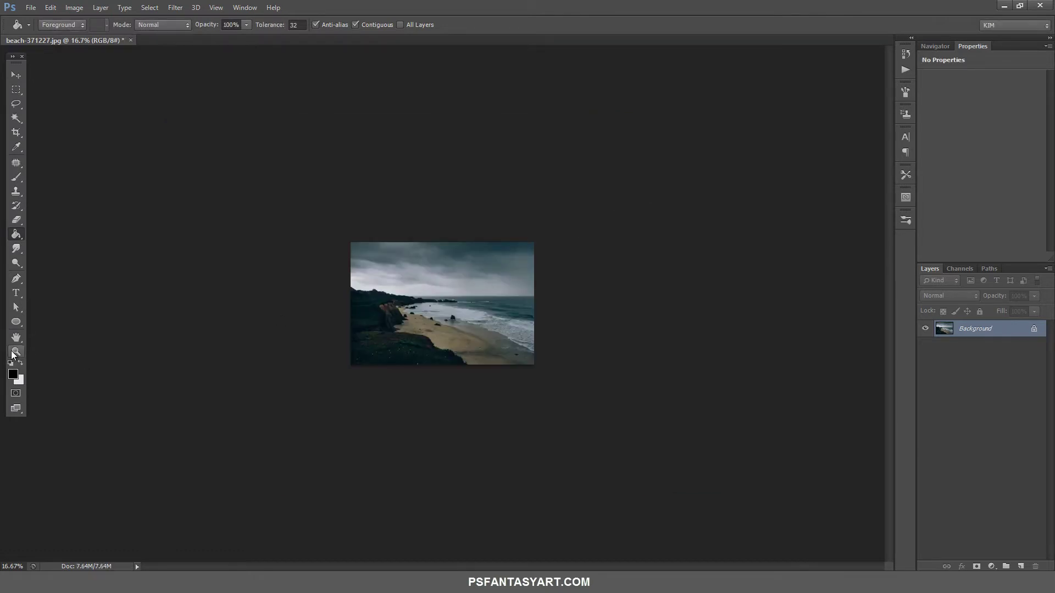
right_click(444, 282)
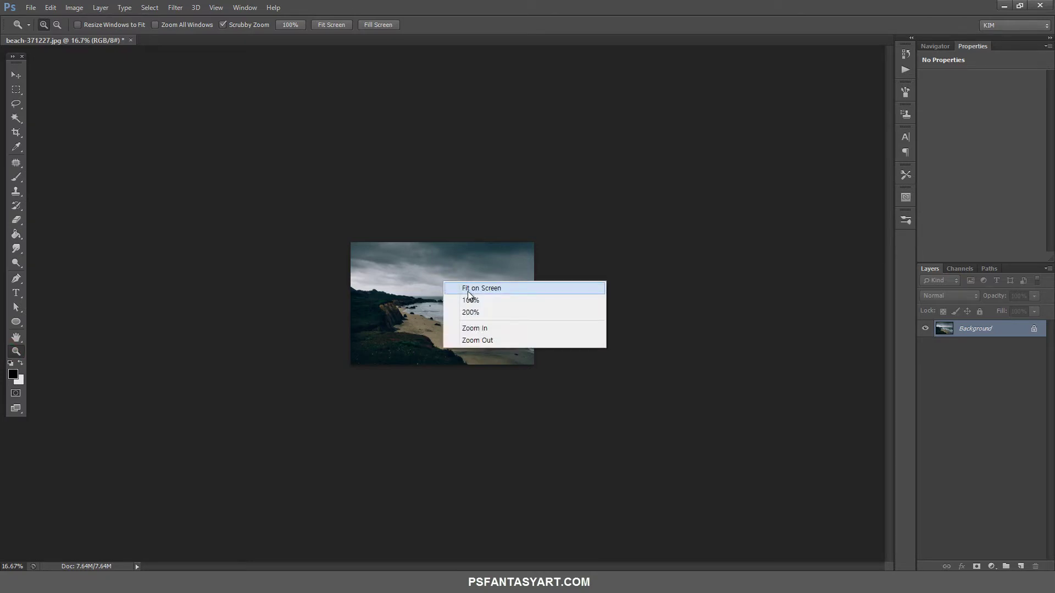
left_click(470, 300)
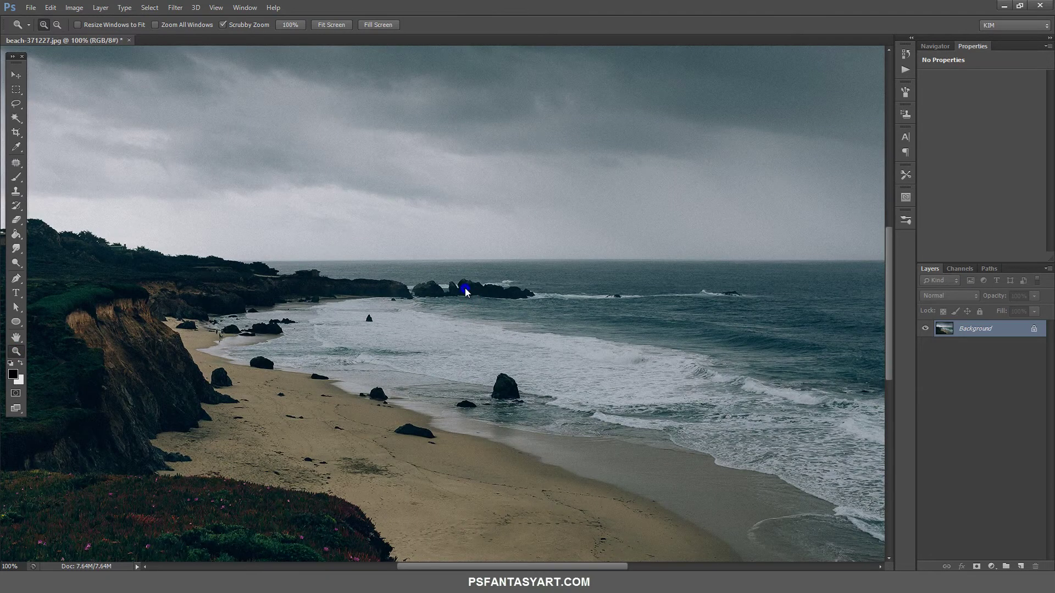
right_click(465, 288)
left_click(473, 295)
right_click(467, 292)
left_click(503, 359)
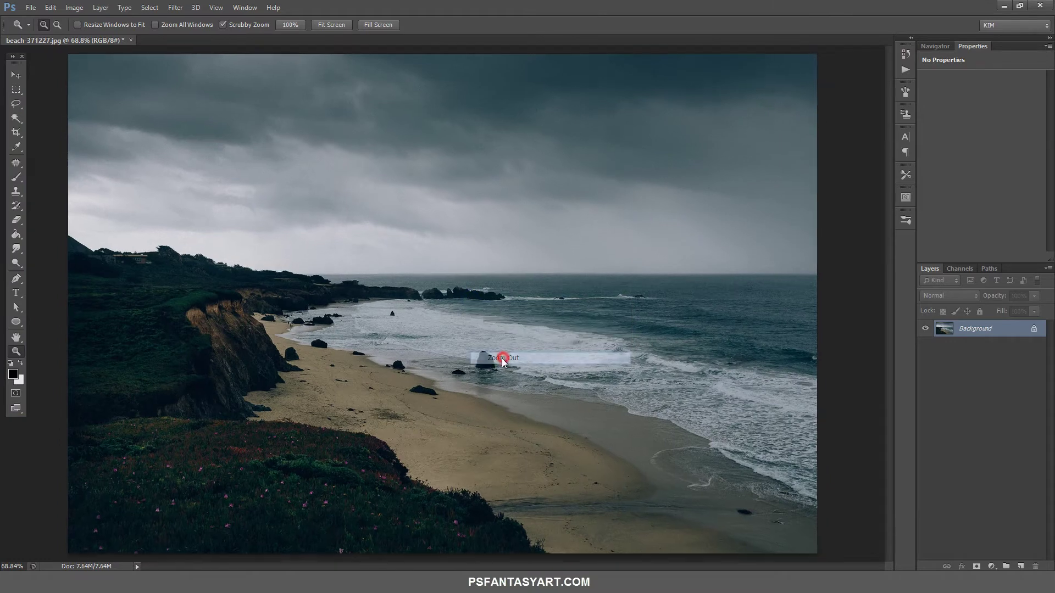
right_click(480, 340)
left_click(507, 400)
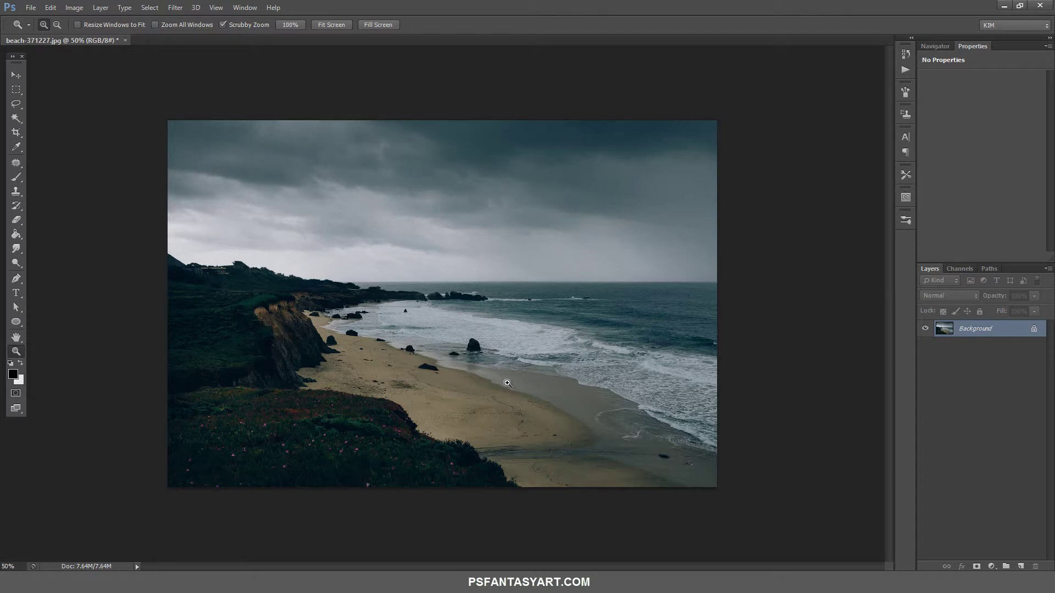
Duplicate the Background layer, hide the original, and convert the copy to a smart object
left_click_drag(993, 343, 1022, 567)
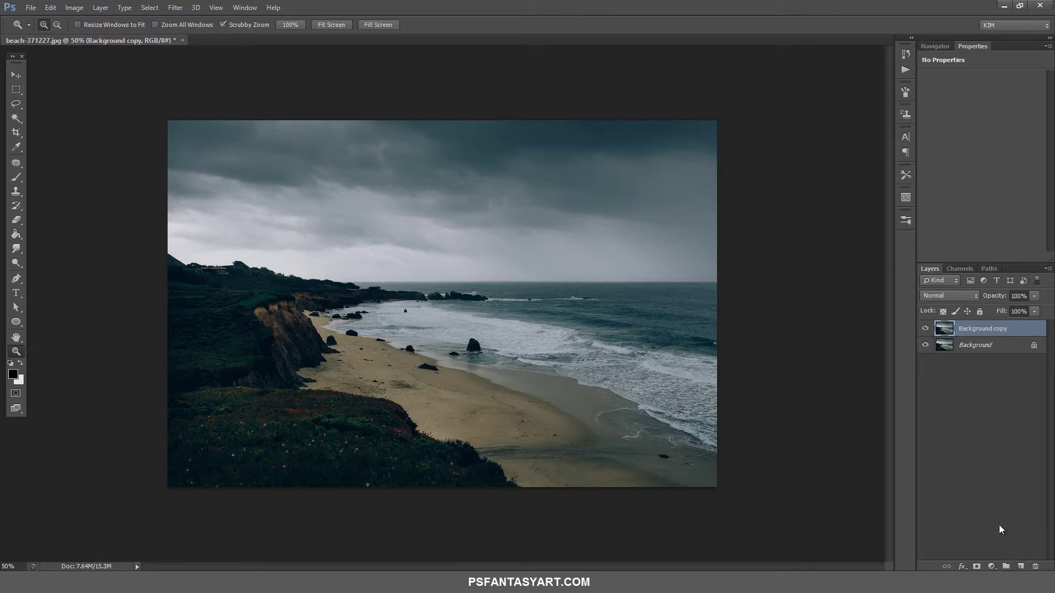
left_click(925, 346)
right_click(985, 328)
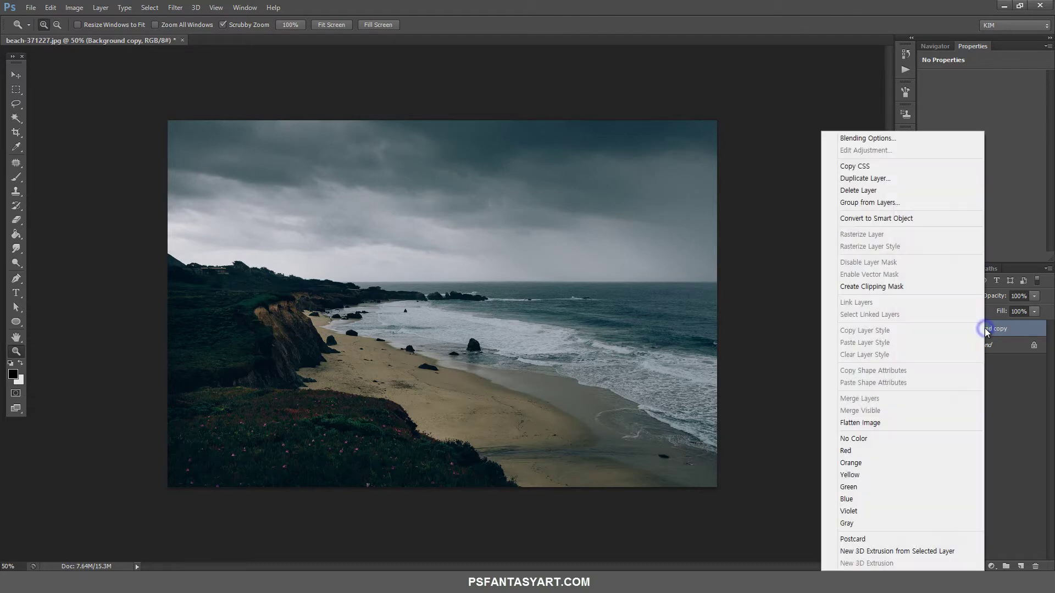
left_click(849, 220)
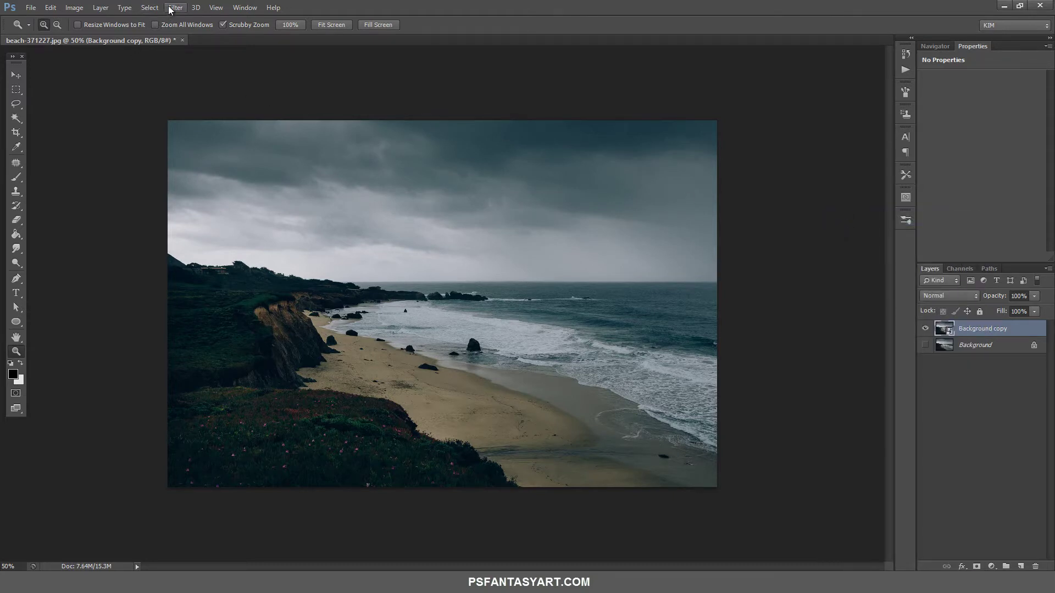
Apply Shadows/Highlights to Background copy with shadows 0% and highlights 35%
left_click(75, 8)
mouse_move(90, 35)
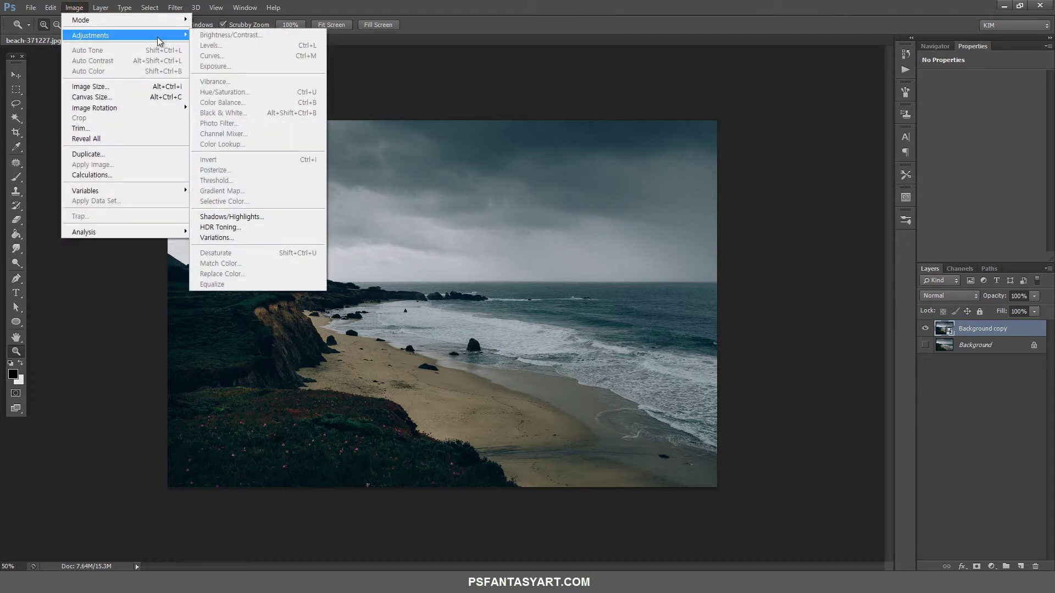
left_click(228, 217)
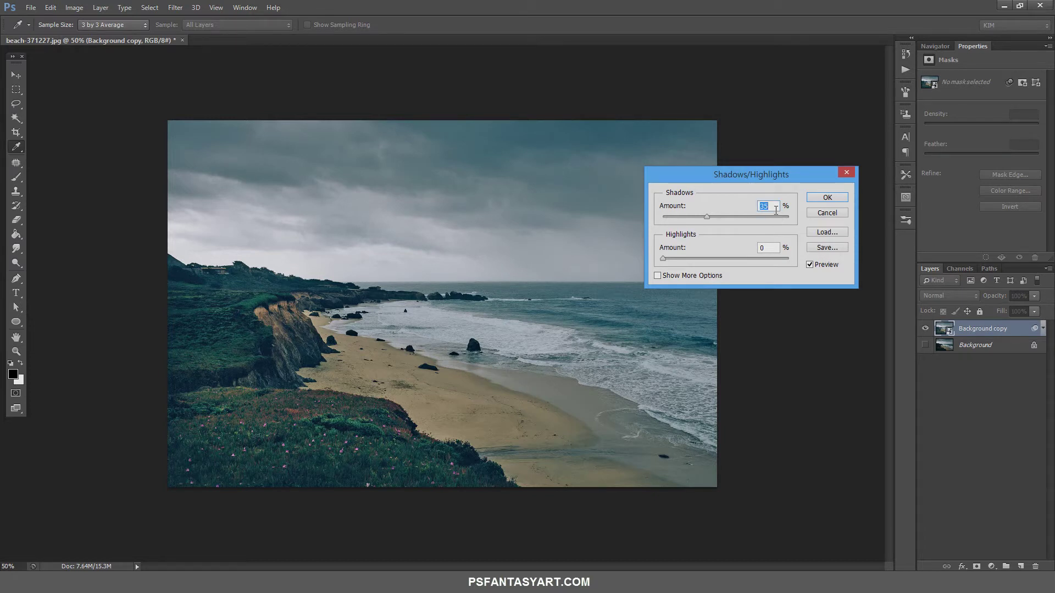
type("0")
left_click(767, 247)
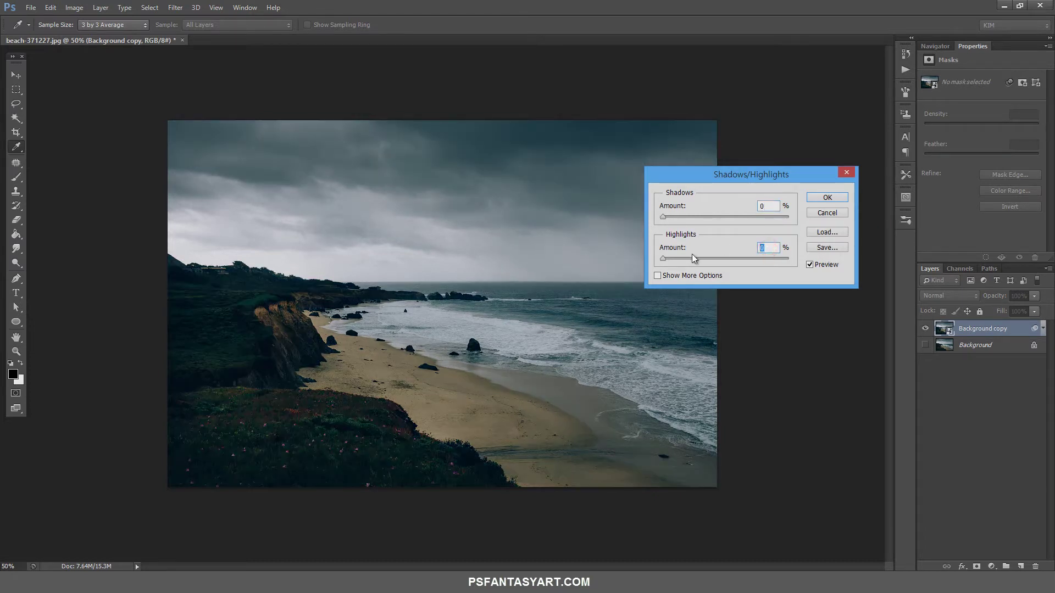
type("35")
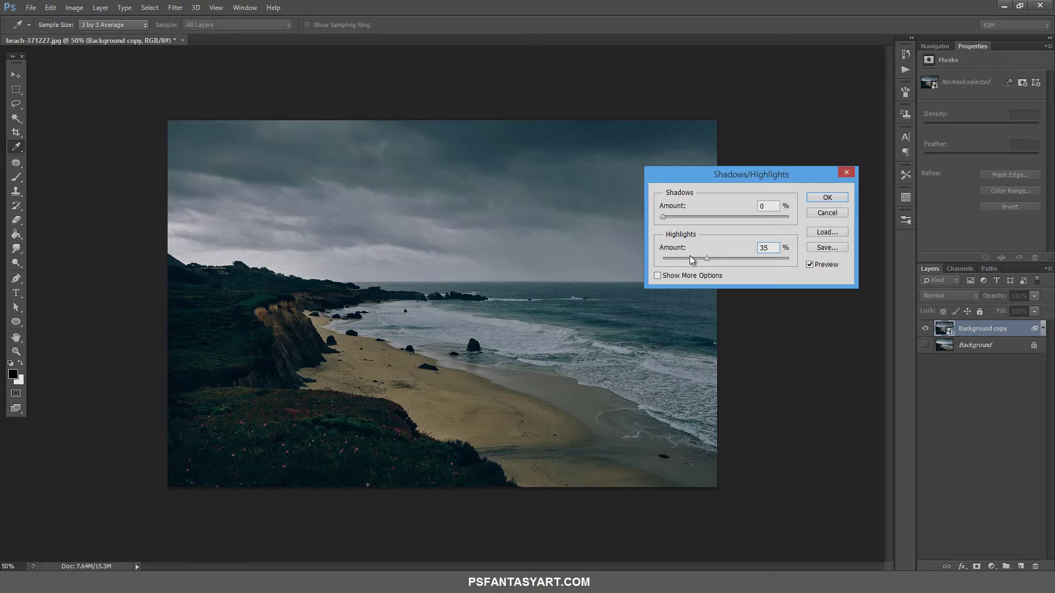
left_click(809, 264)
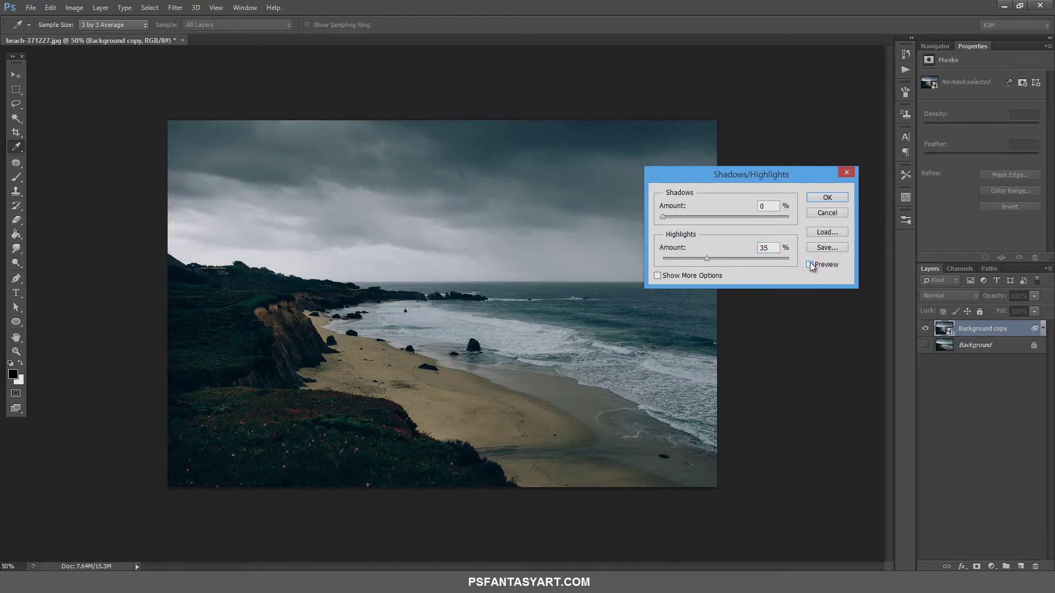
left_click(810, 264)
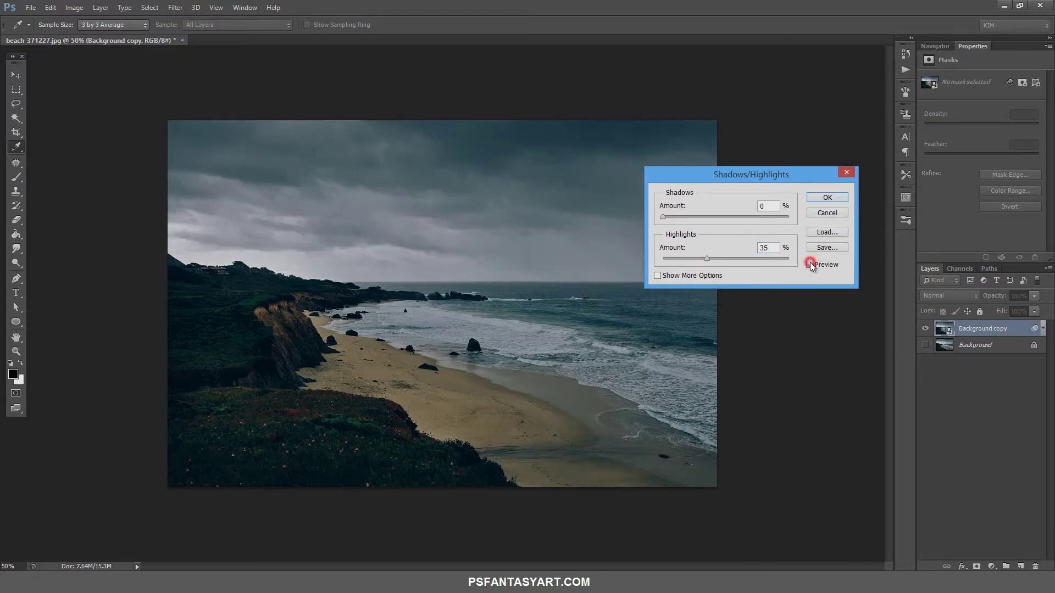
left_click(825, 199)
key("z")
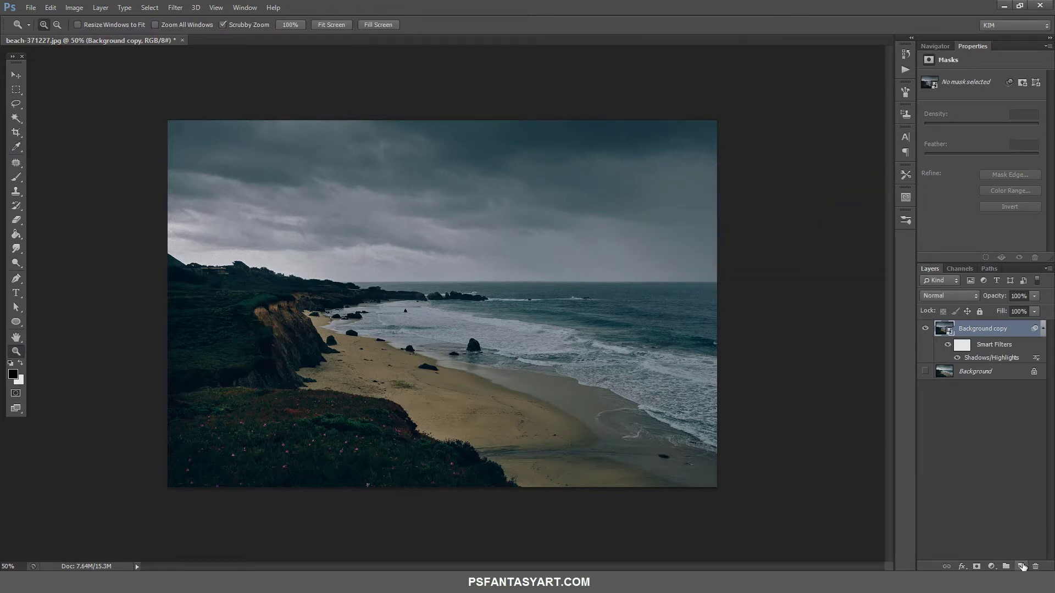
Add Layer 1 and fill it with solid black using the Paint Bucket
left_click(1021, 566)
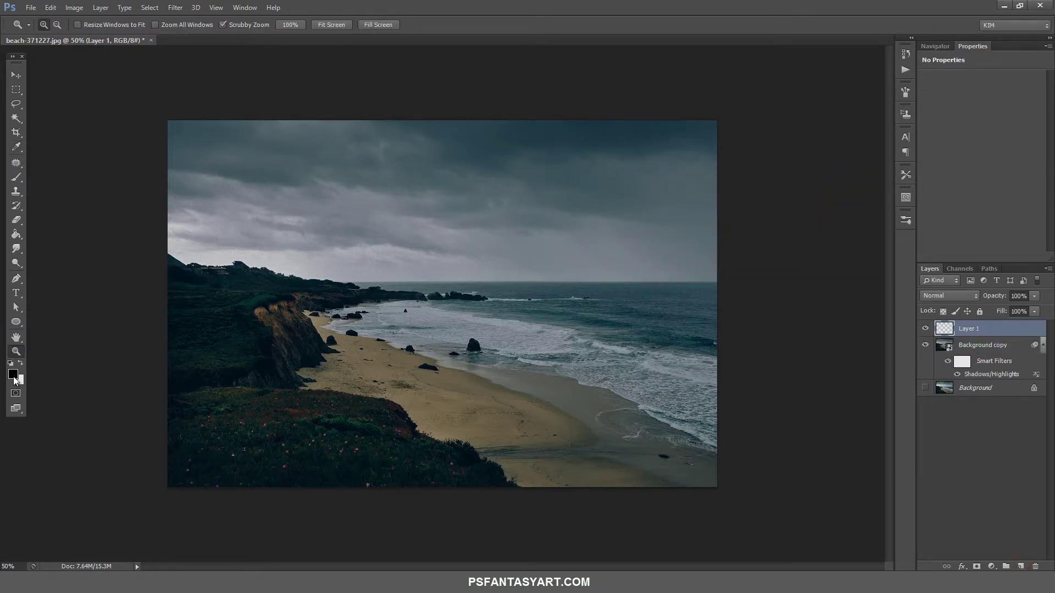
left_click(13, 376)
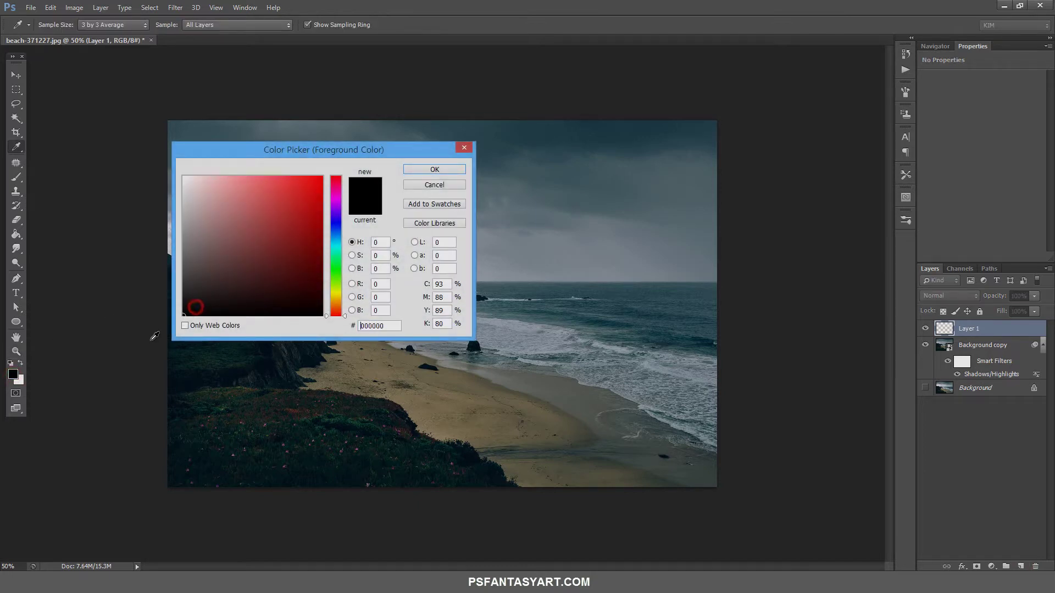
left_click(439, 169)
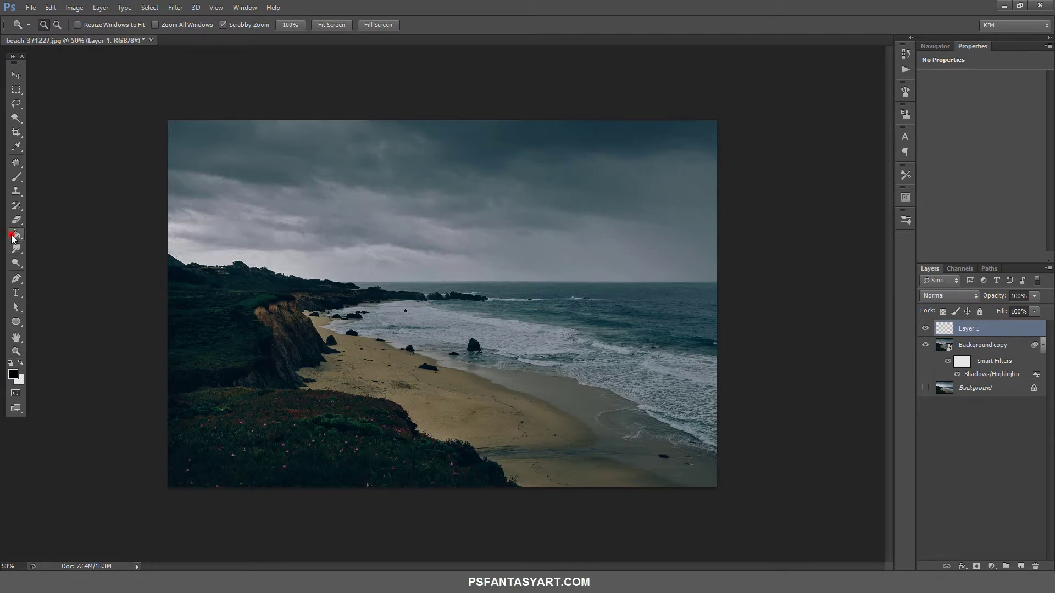
left_click(12, 236)
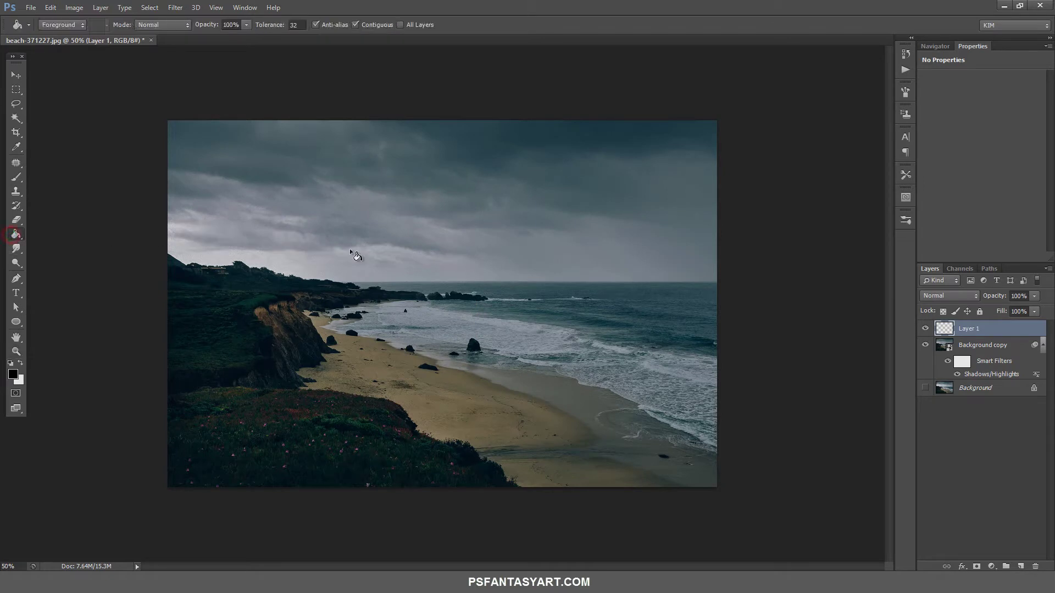
right_click(22, 237)
left_click(63, 243)
left_click(345, 255)
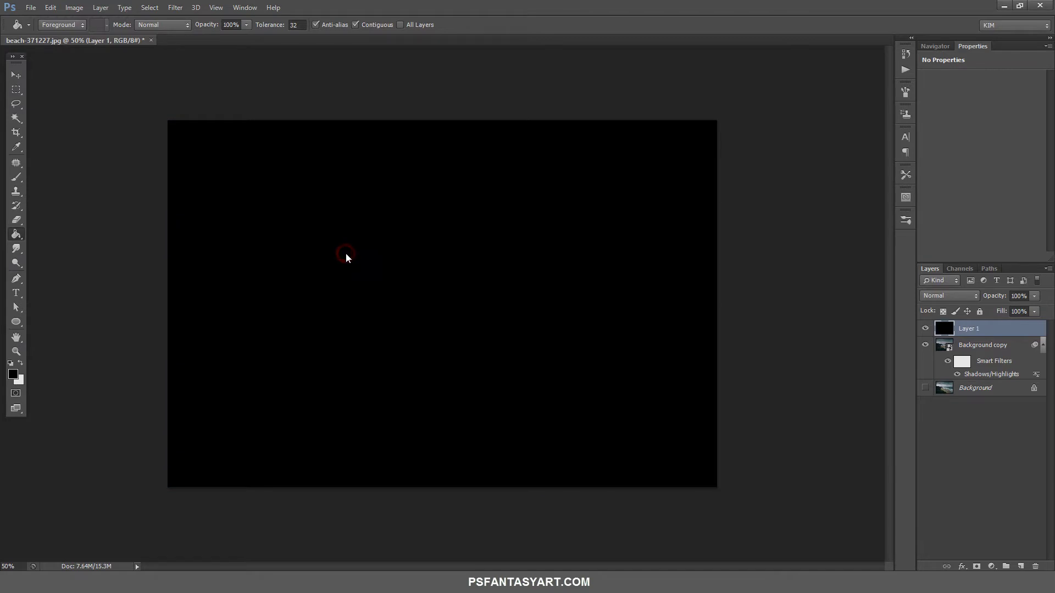
Apply Add Noise to Layer 1 at 130%, Gaussian, monochromatic
left_click(174, 10)
mouse_move(183, 139)
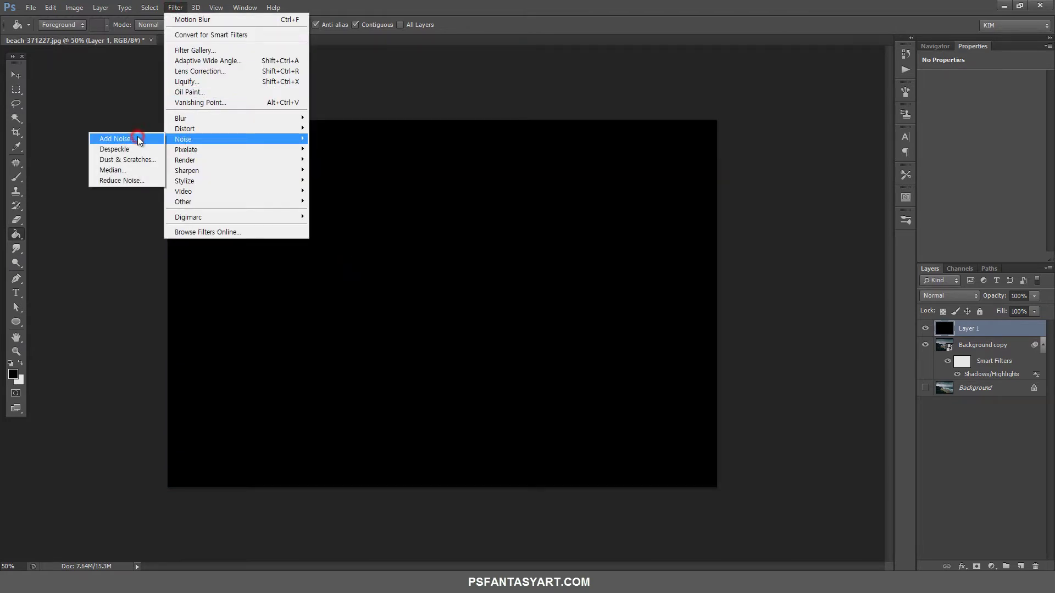
left_click(138, 140)
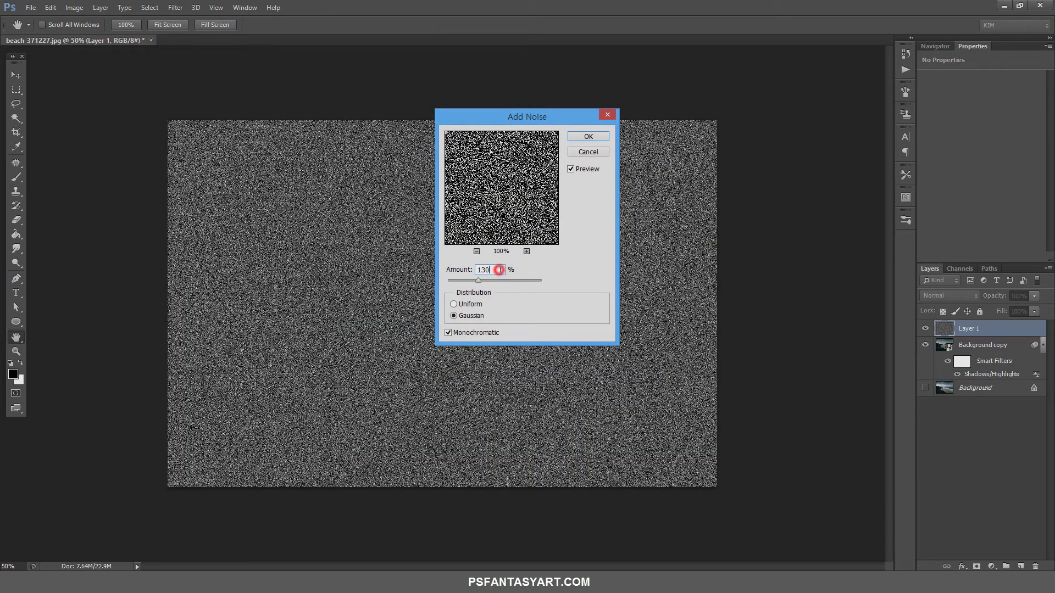
left_click(489, 270)
left_click(599, 136)
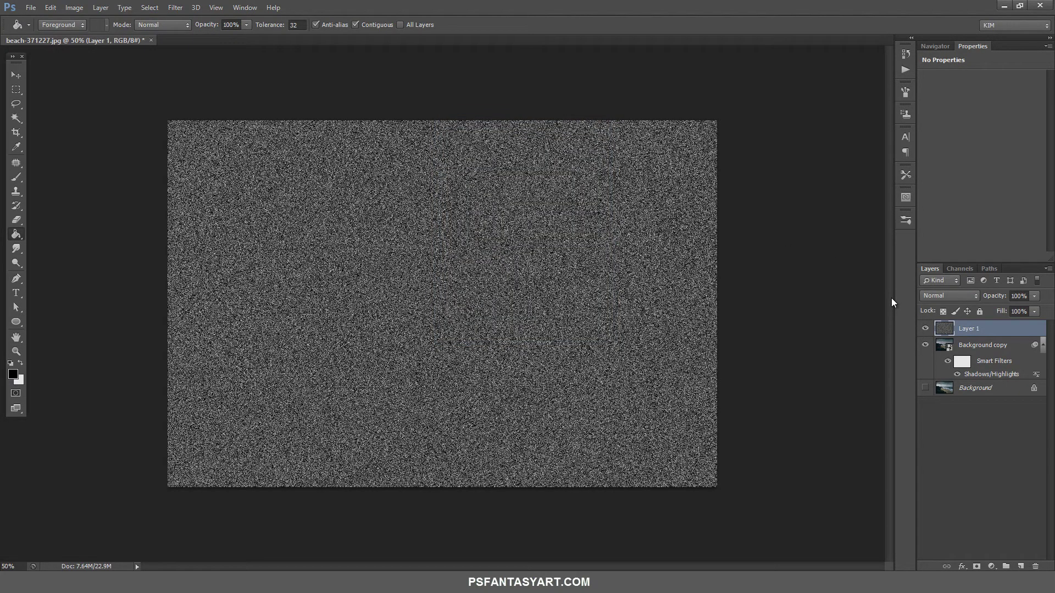
Motion-blur the noise on Layer 1 at angle 60° and distance 20 pixels
left_click(173, 8)
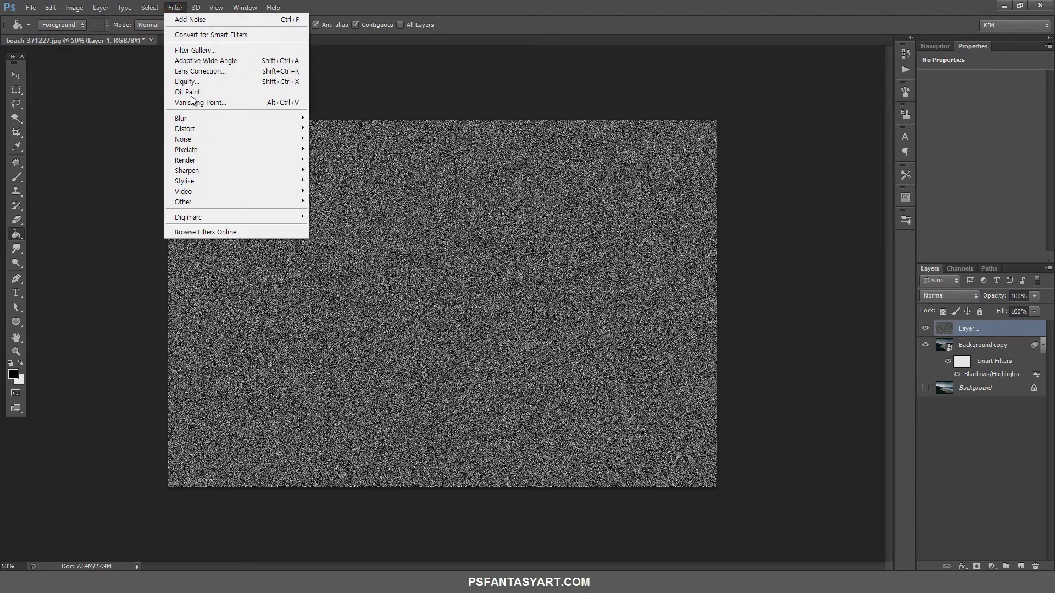
mouse_move(235, 117)
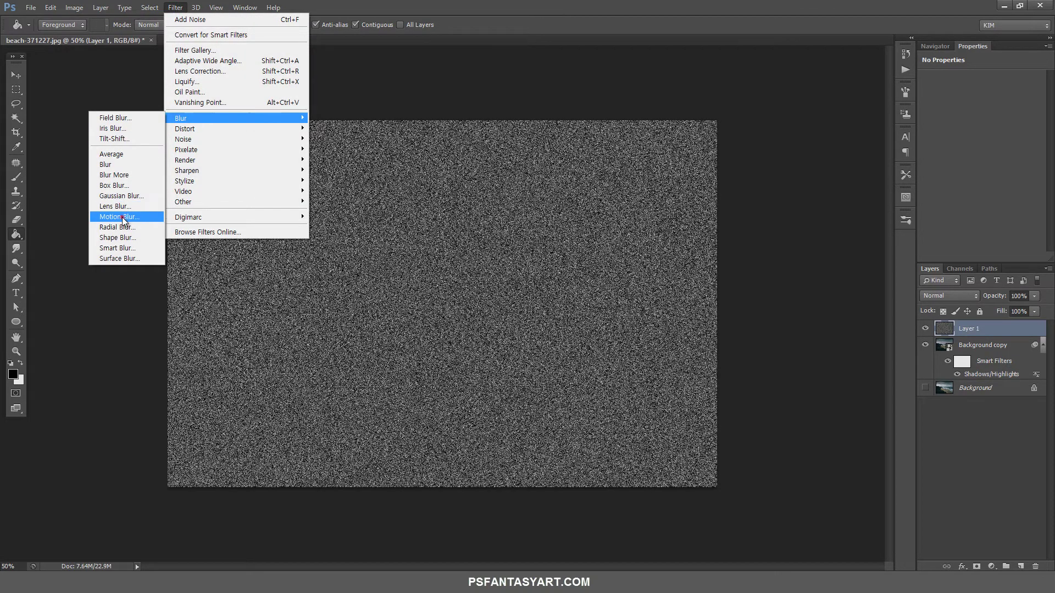
left_click(122, 217)
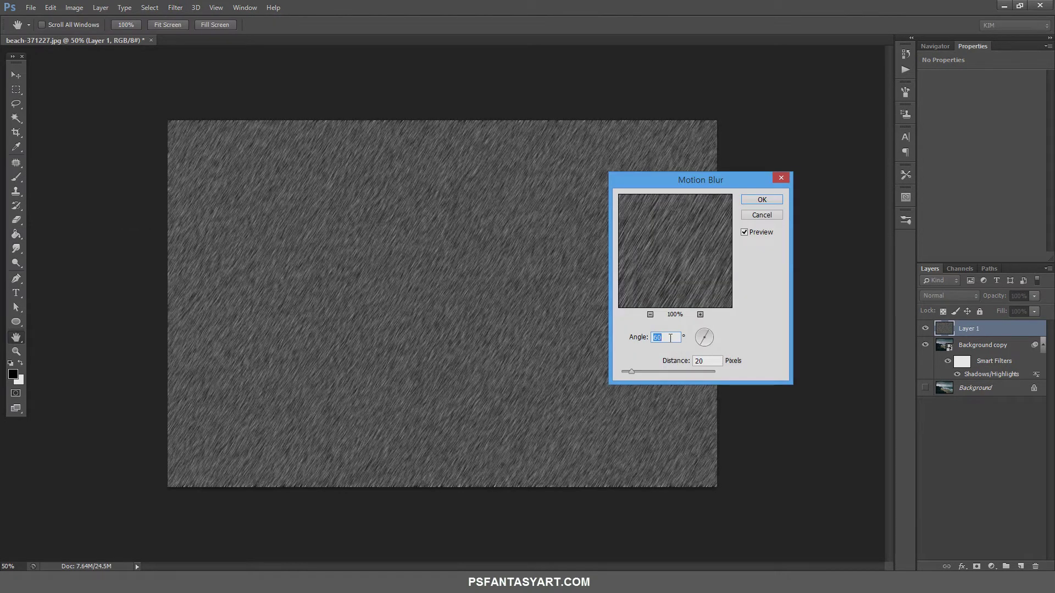
left_click(670, 337)
left_click(717, 361)
left_click(763, 199)
key("g")
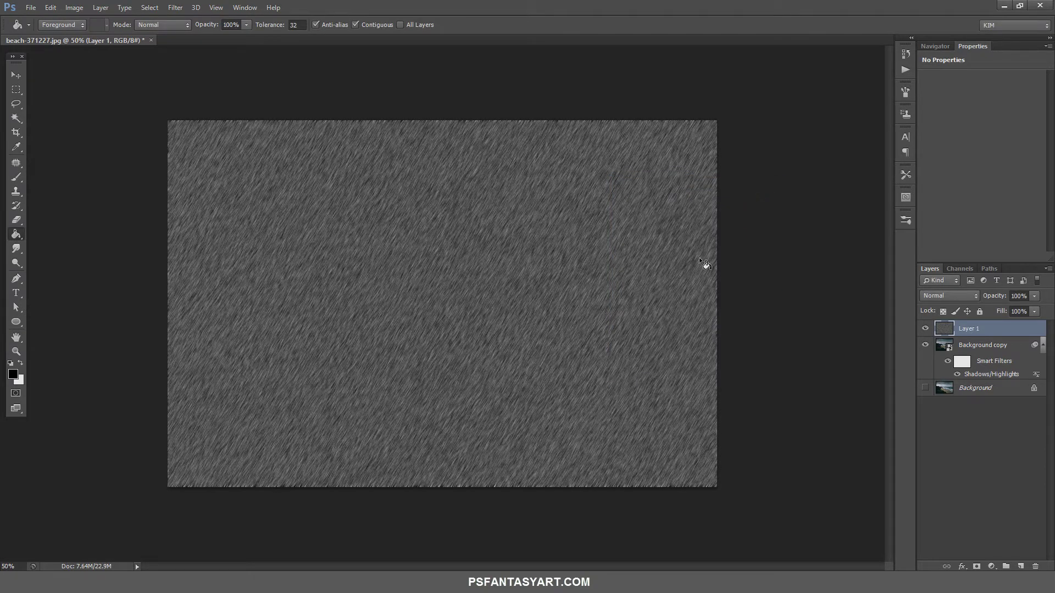
Set Layer 1's blend mode to Screen so the beach shows through
left_click(945, 295)
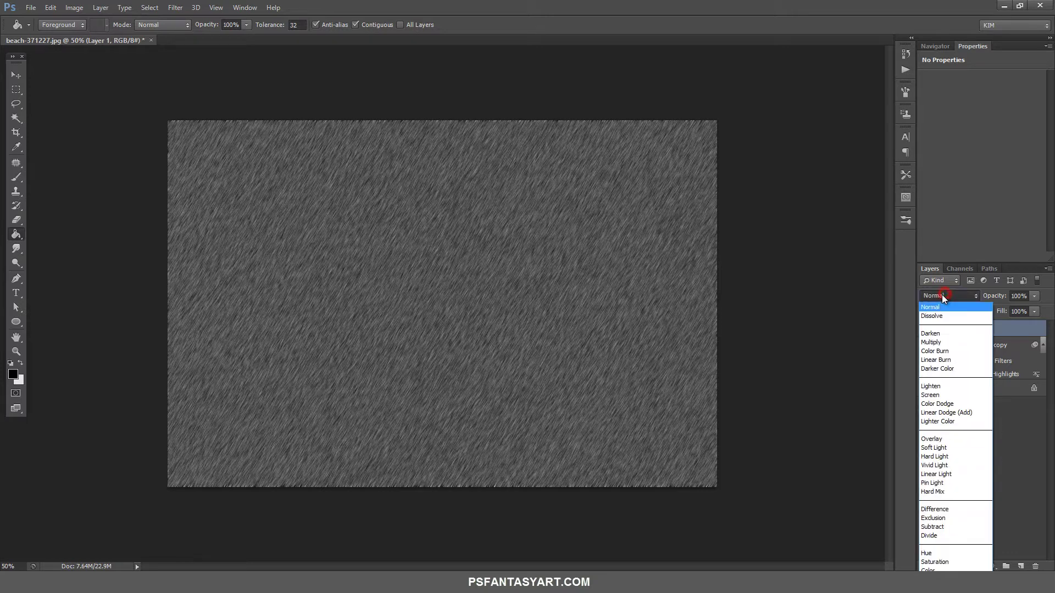
left_click(936, 395)
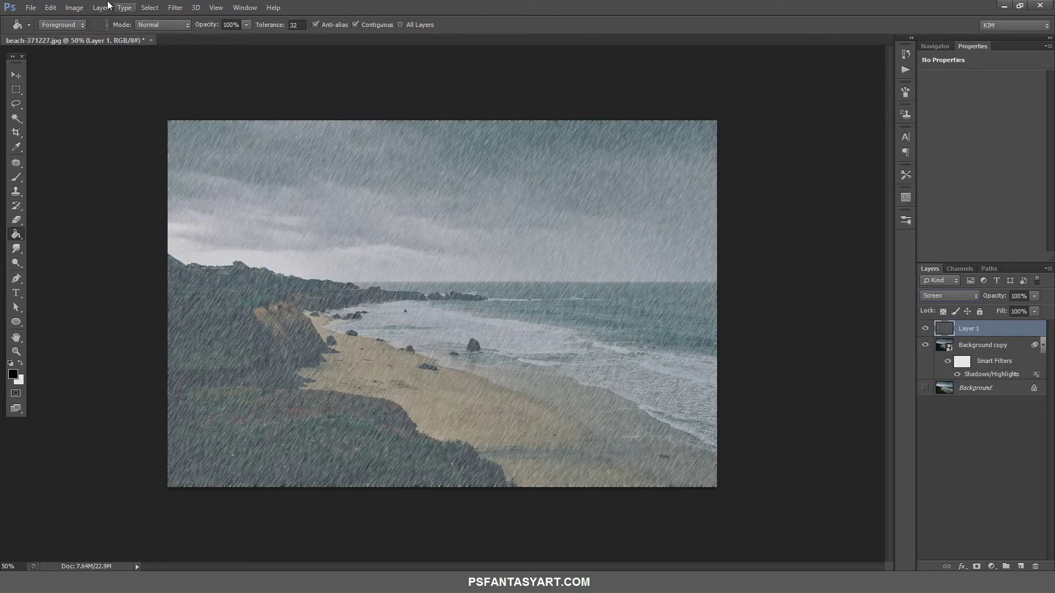
left_click(50, 7)
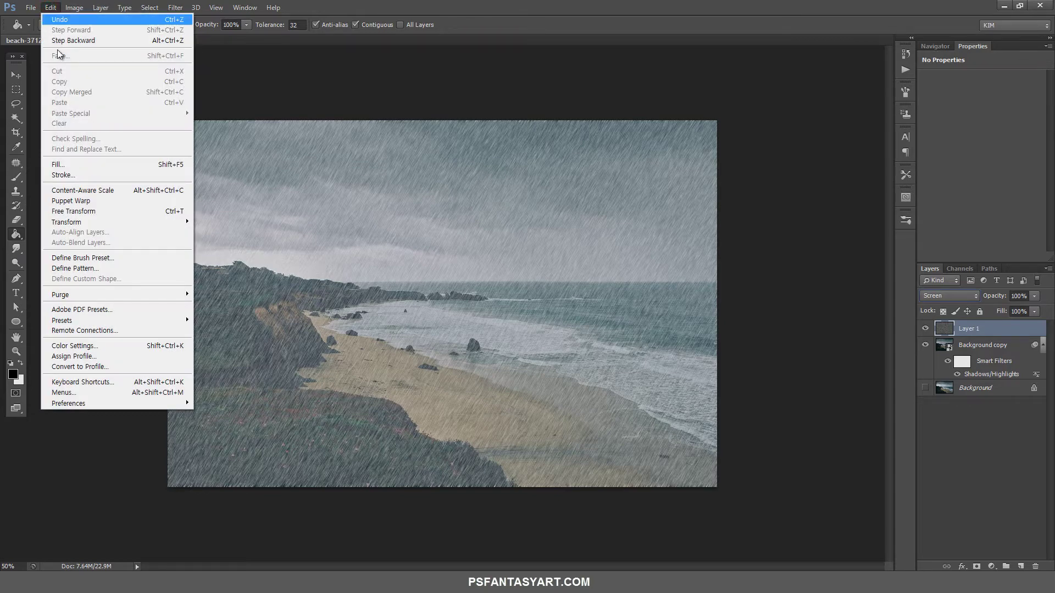
Free-transform rain Layer 1 to about 113%, then add a Levels 1 adjustment layer
left_click(137, 212)
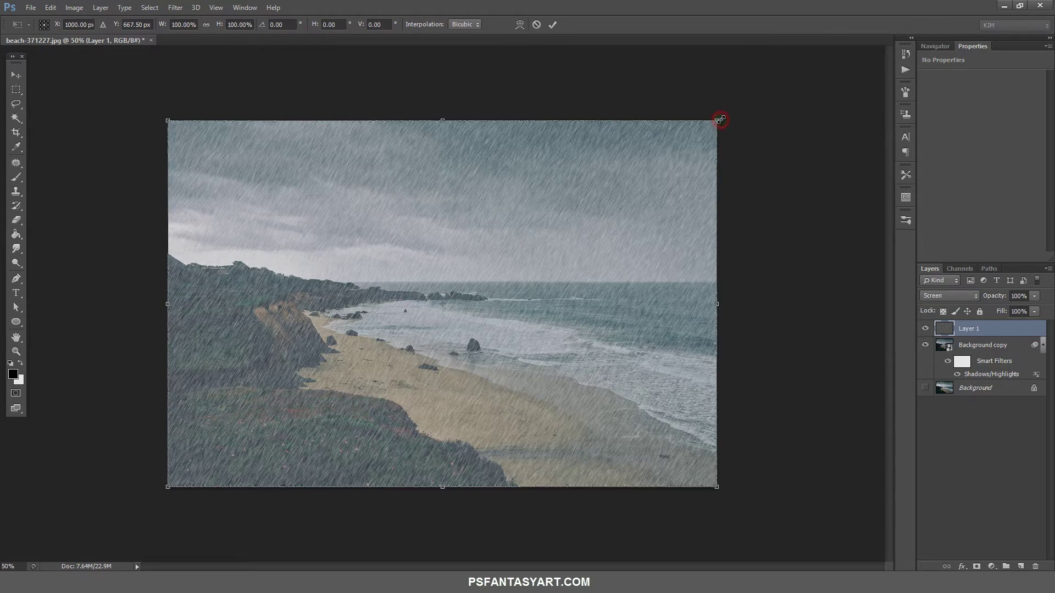
left_click_drag(720, 119, 759, 102)
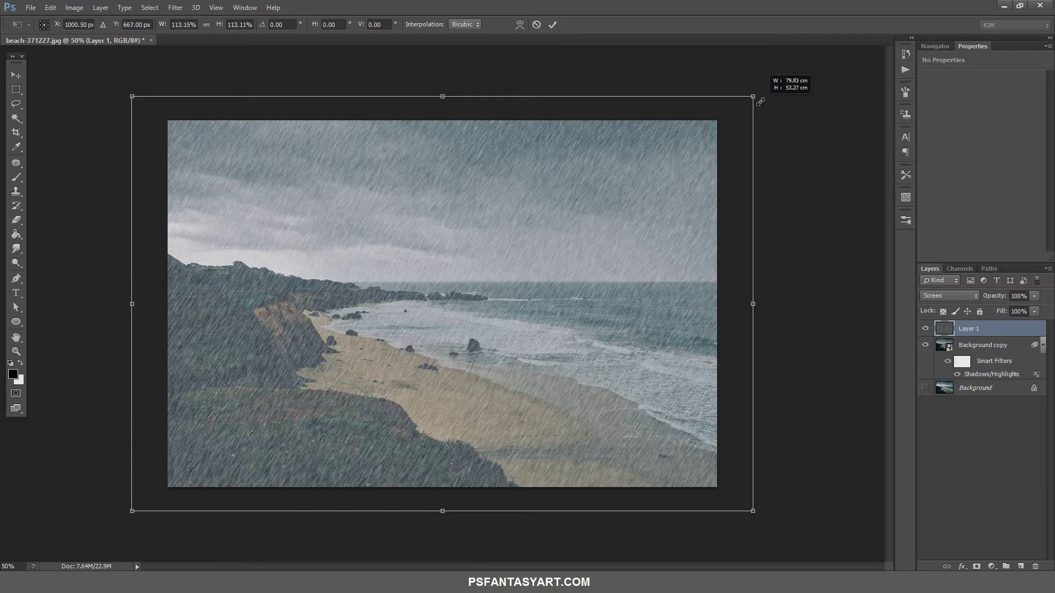
left_click_drag(760, 102, 761, 102)
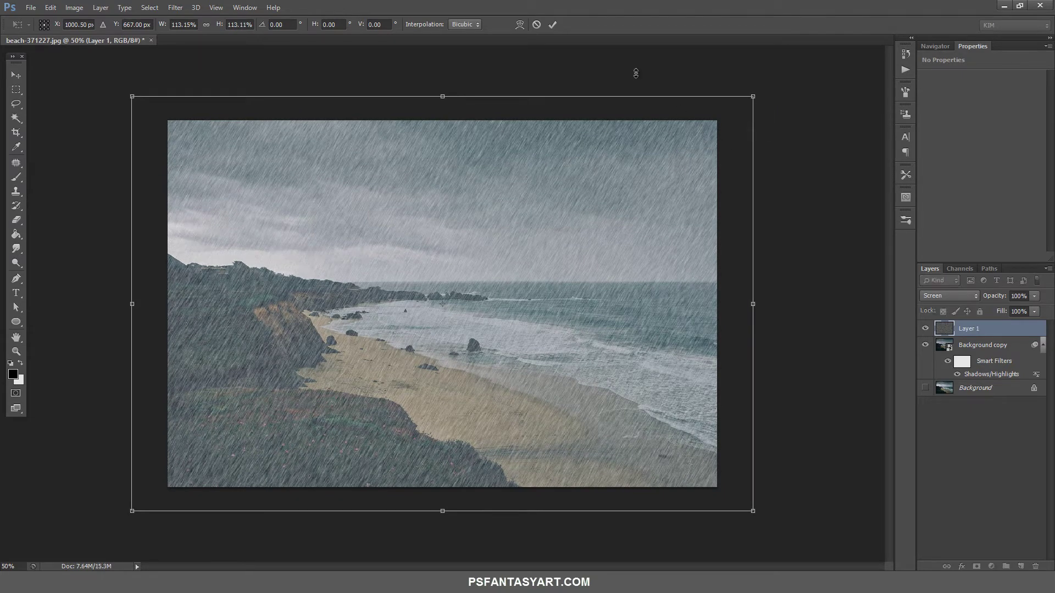
left_click(553, 26)
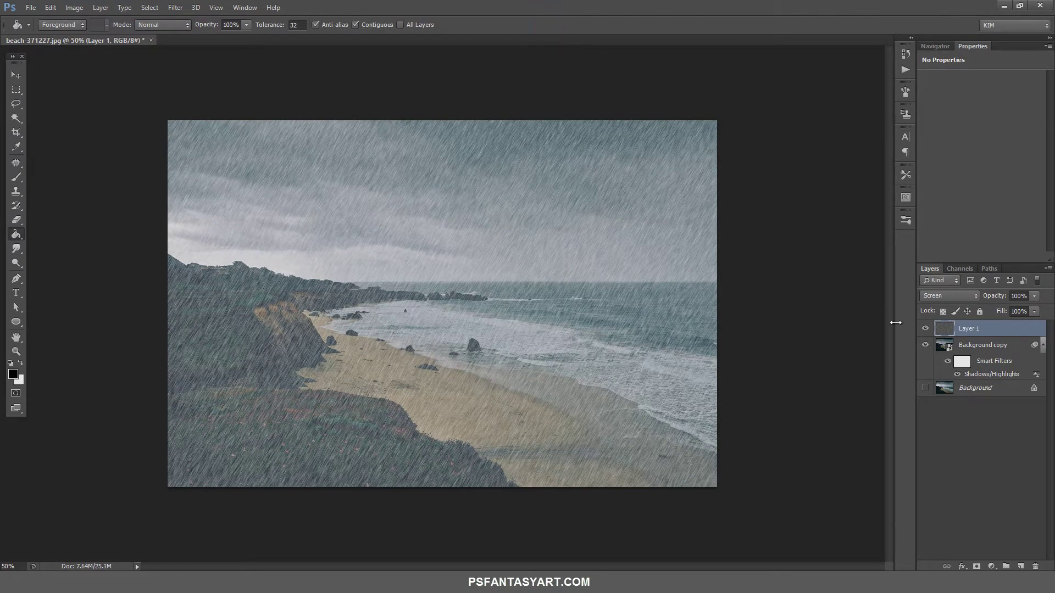
left_click(993, 567)
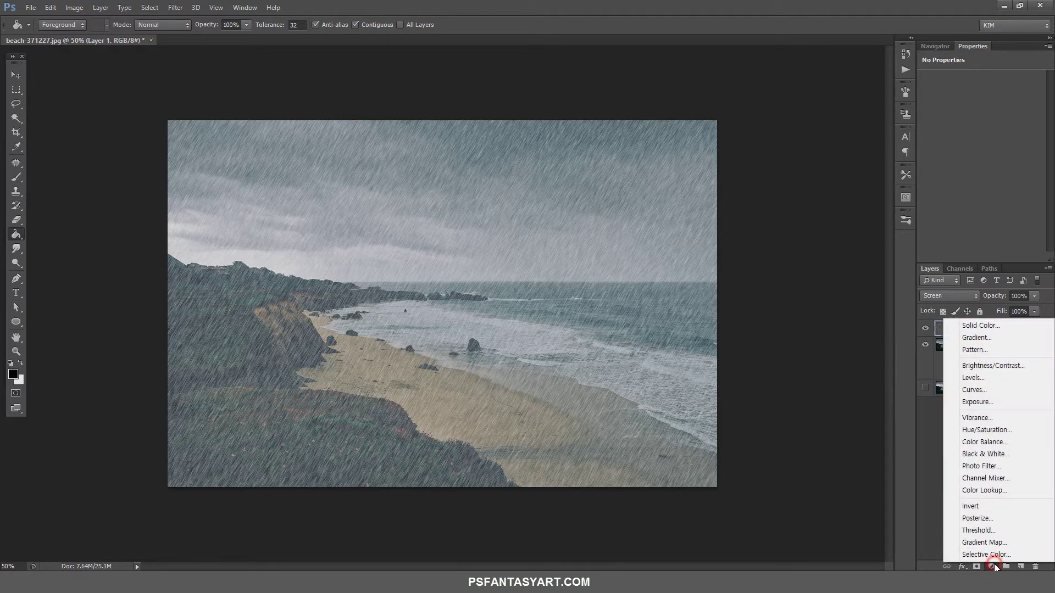
left_click(978, 378)
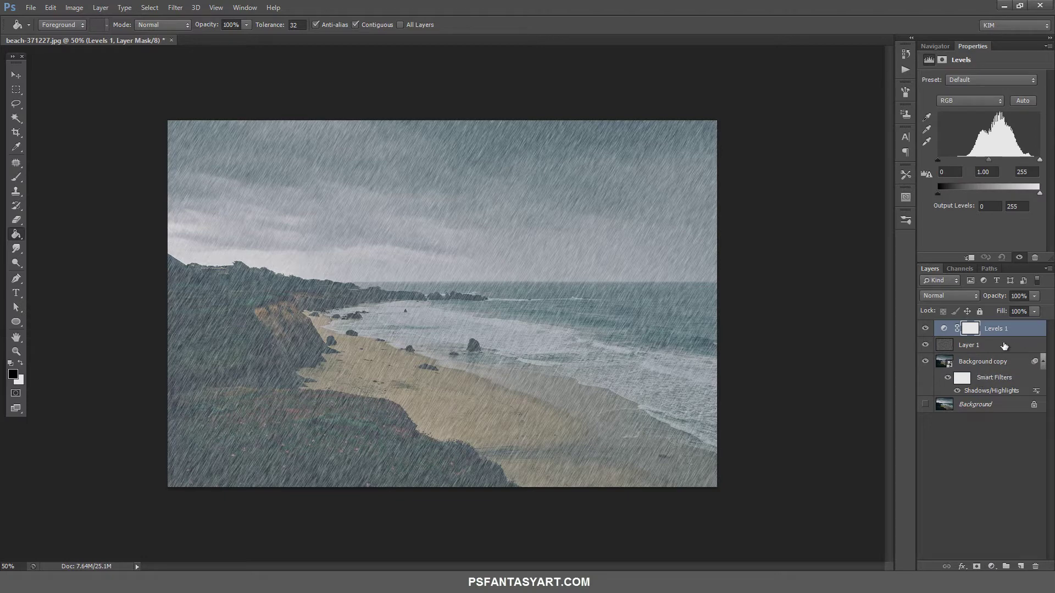
Clip Levels 1 to Layer 1 and set black input 60, gamma 0.45
right_click(1005, 331)
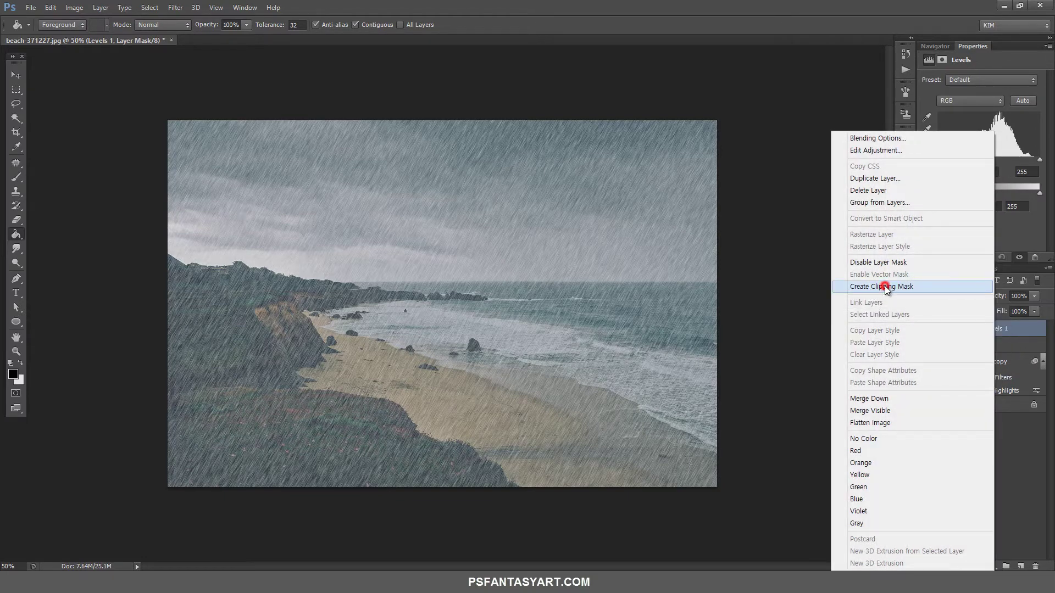
left_click(885, 288)
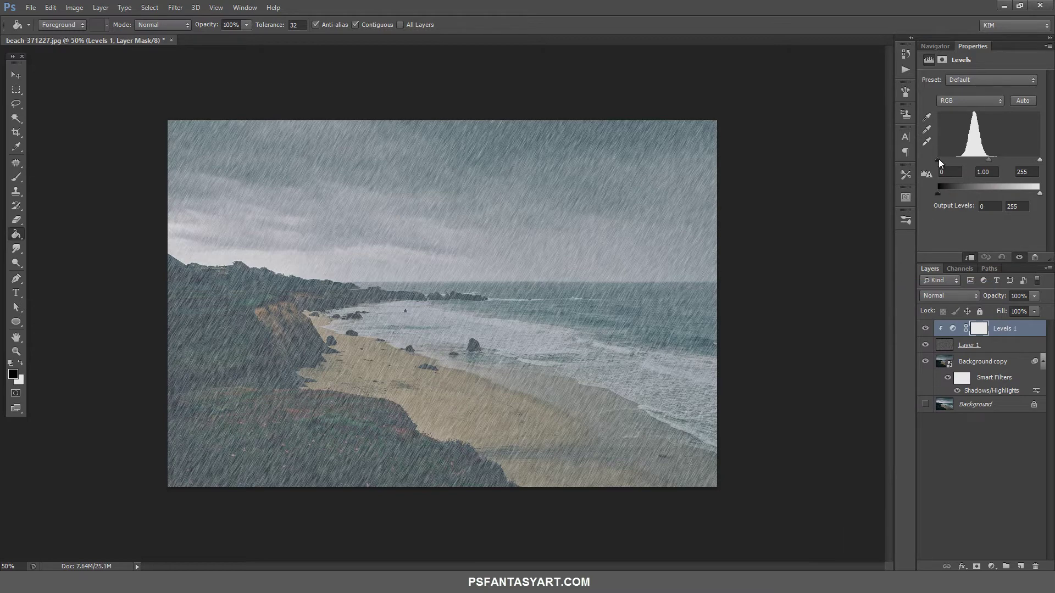
left_click_drag(938, 160, 943, 160)
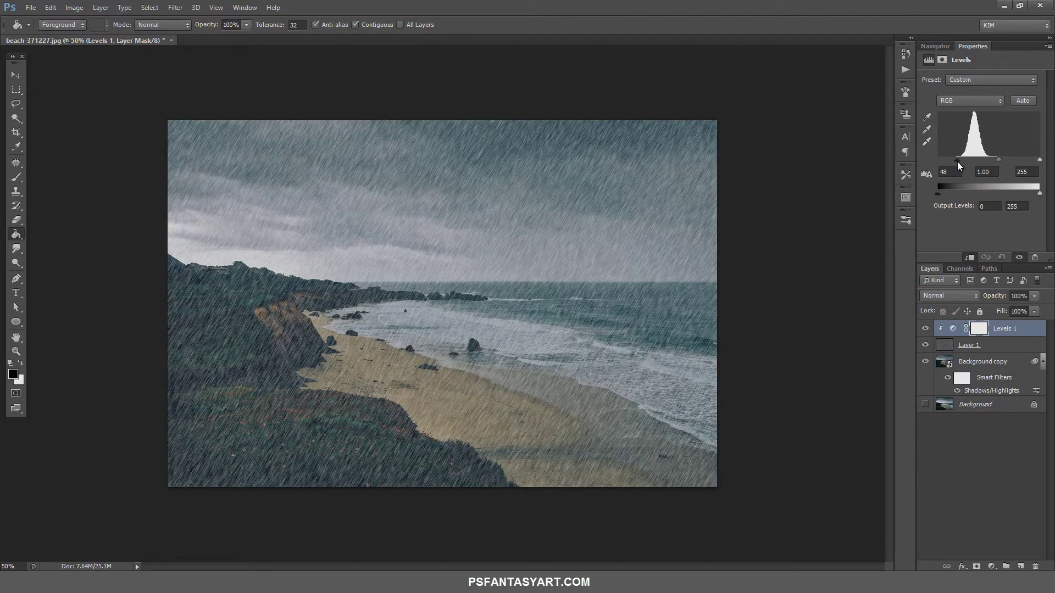
left_click_drag(954, 161, 959, 162)
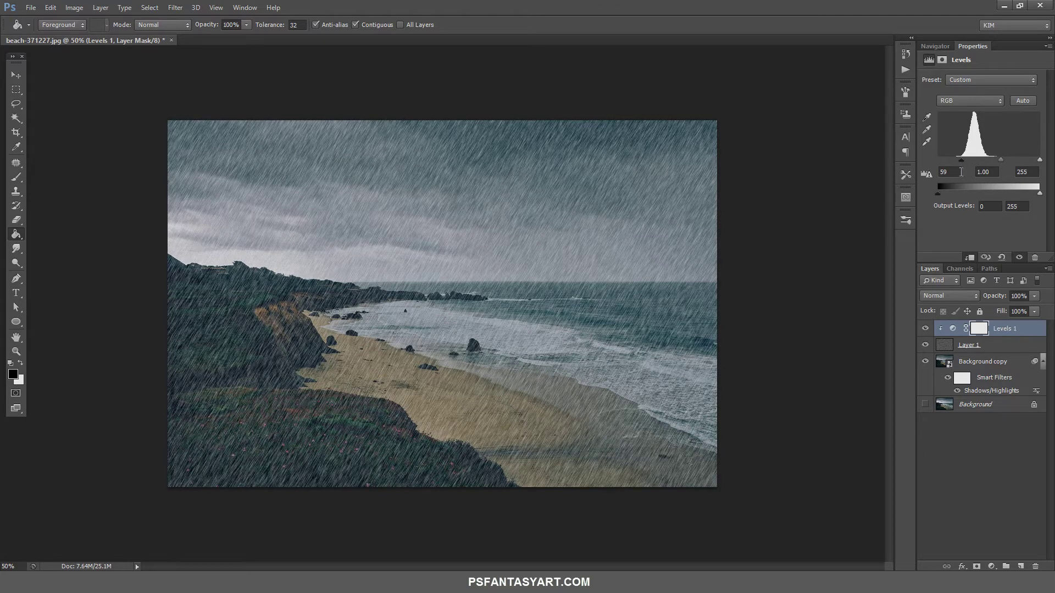
left_click(956, 172)
type("6")
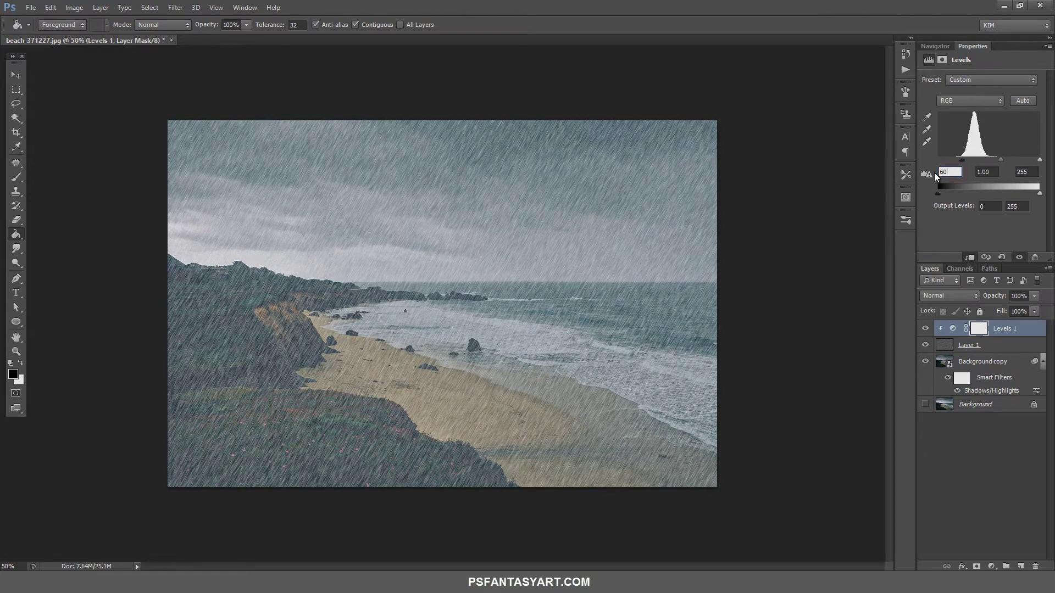
type("0")
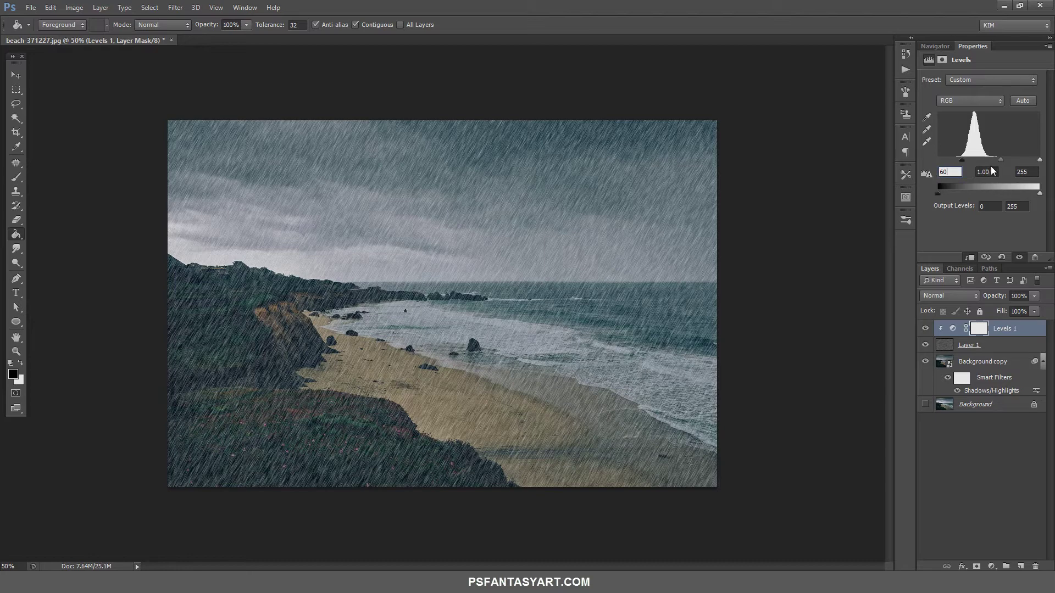
left_click(986, 173)
type("0.45")
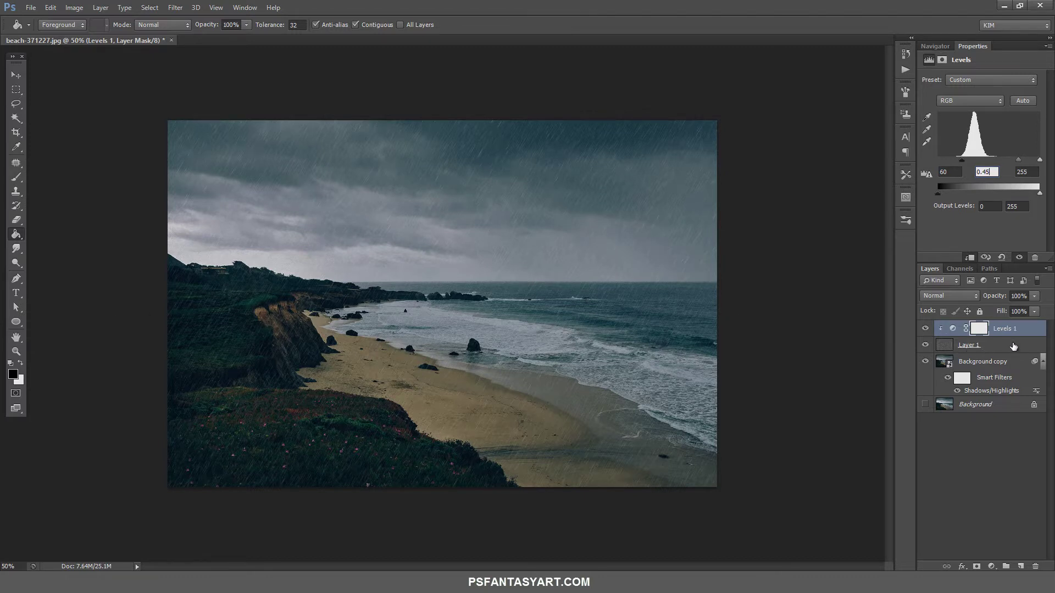
left_click(1014, 345, "shift")
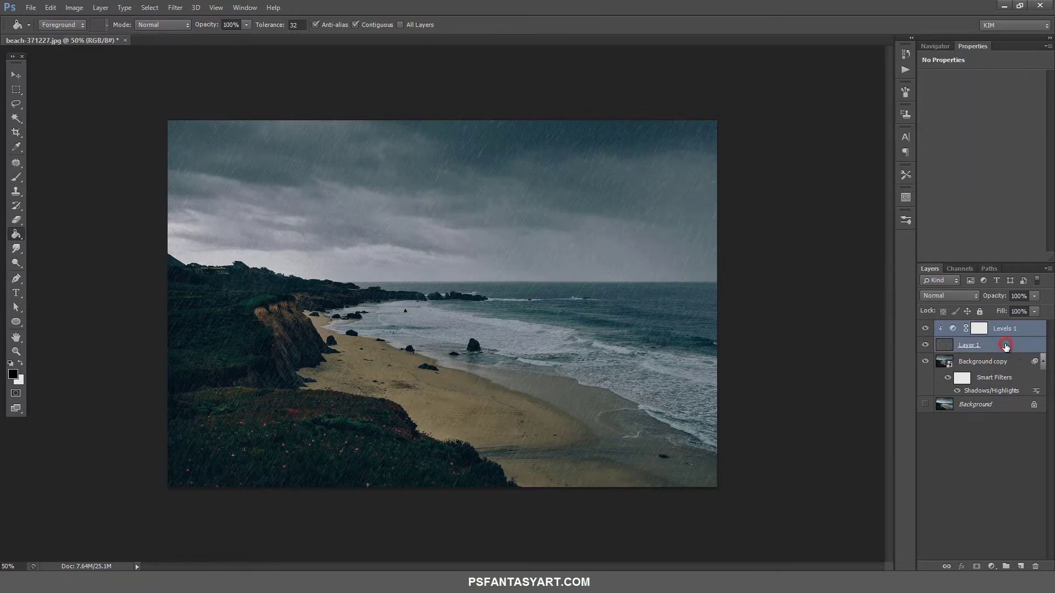
Duplicate Layer 1 with Levels 1 and set Layer 1 copy to 20% opacity
left_click_drag(1005, 346, 1021, 566)
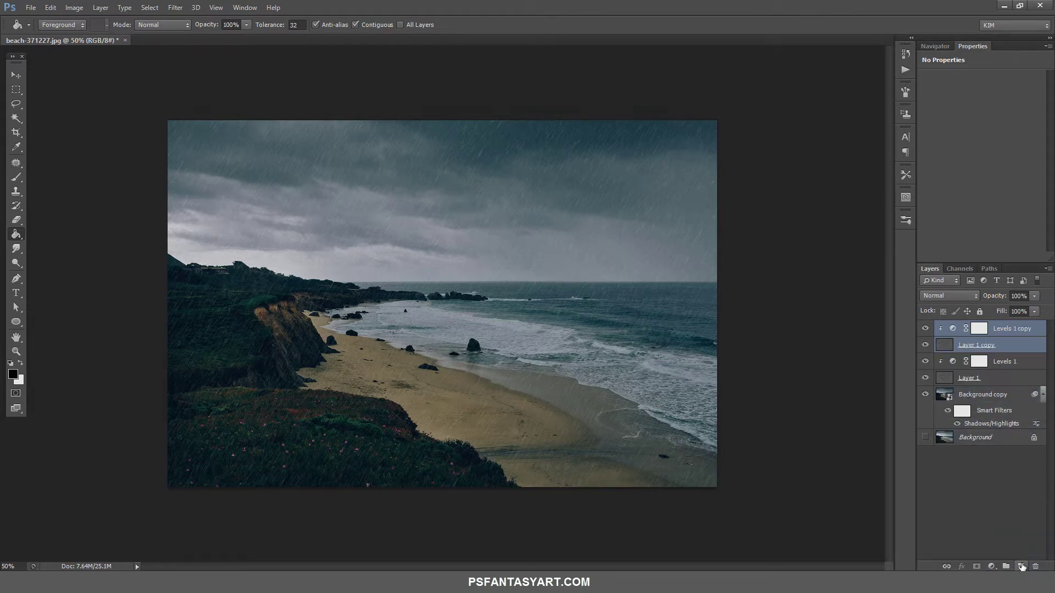
left_click(956, 346)
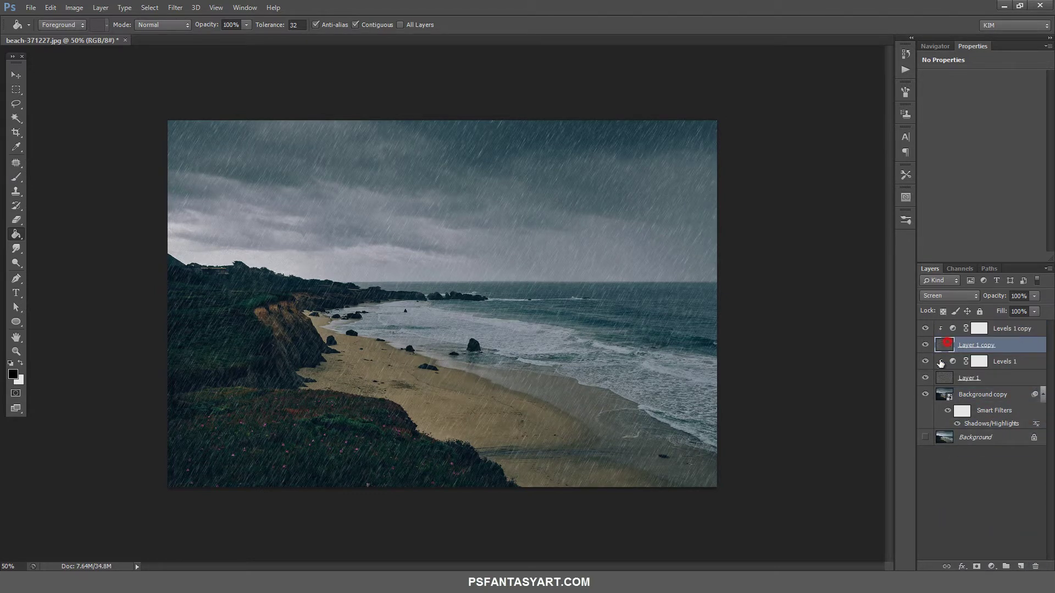
left_click(1034, 296)
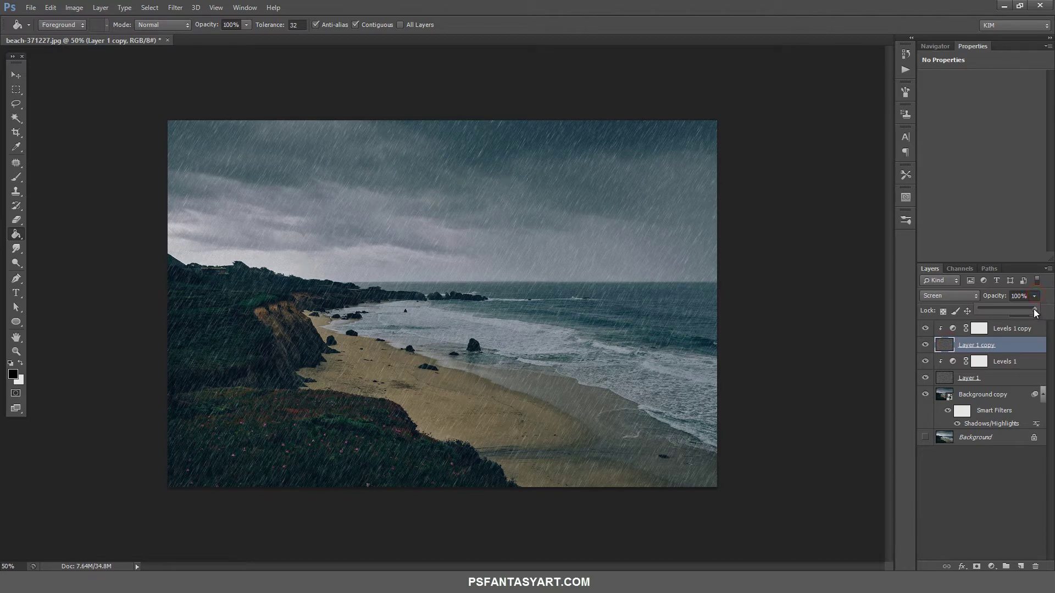
left_click_drag(1034, 308, 1022, 311)
Zoom in and toggle Layer 1 copy's visibility to compare the rain passes
left_click(16, 352)
left_click(354, 334)
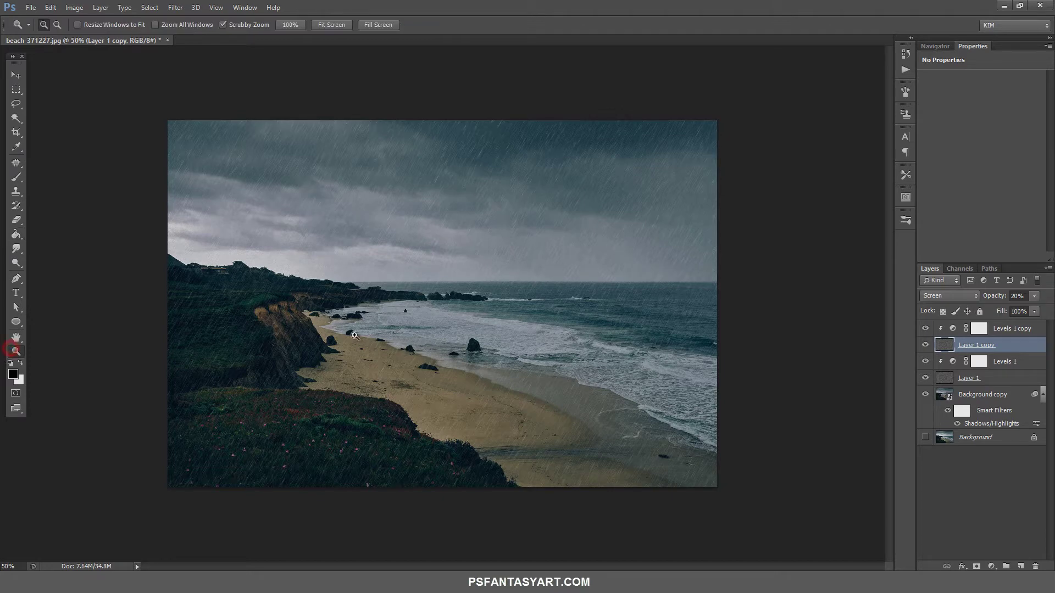
left_click(925, 346)
left_click(926, 346)
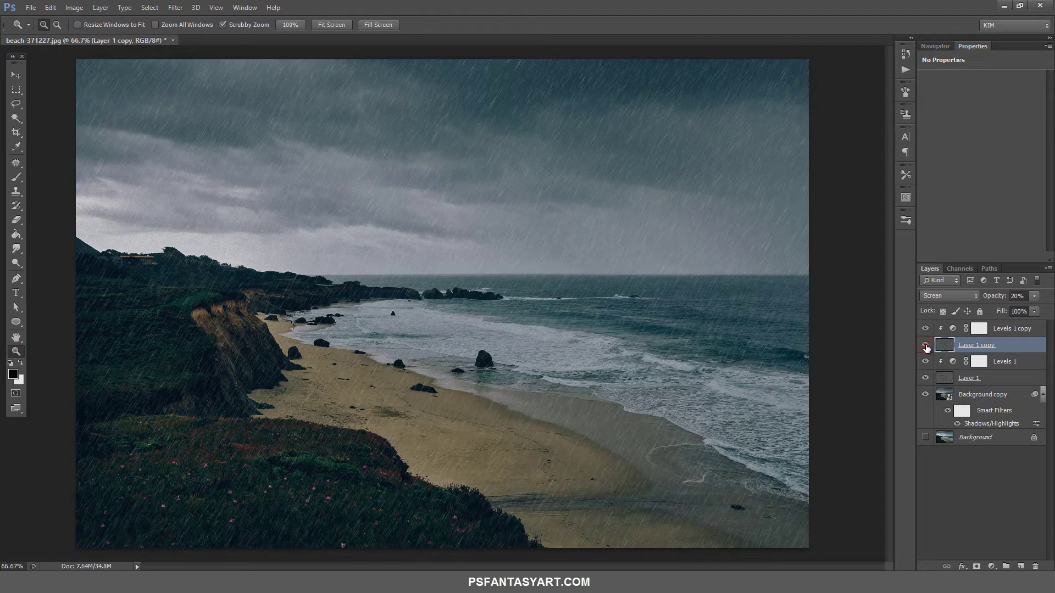
left_click(925, 345)
left_click(1017, 329)
Add a Curves 1 layer with midpoint input 147, output 111, then an empty Layer 2
left_click(993, 568)
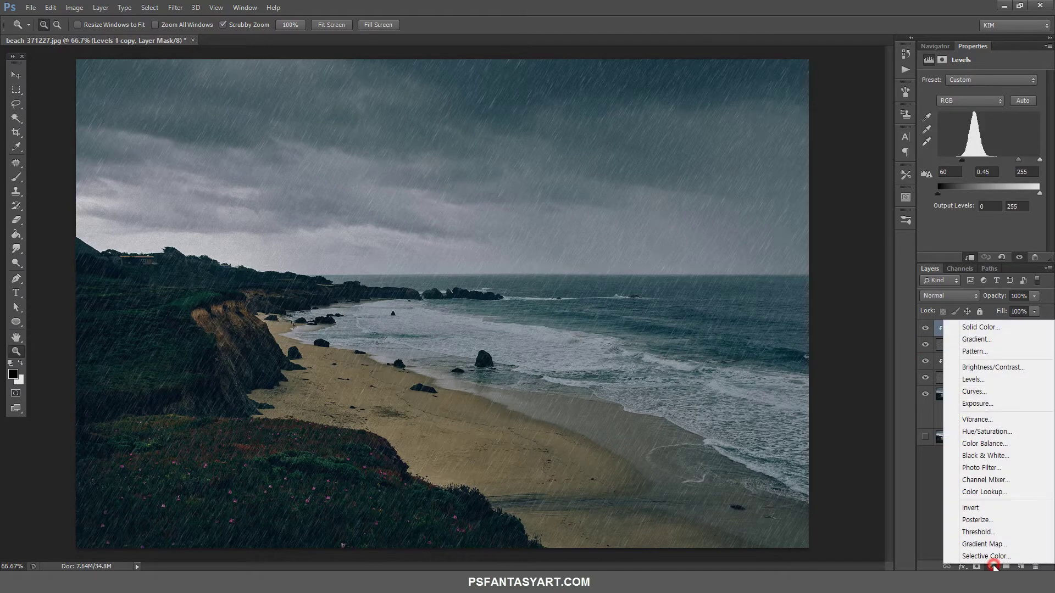
left_click(971, 392)
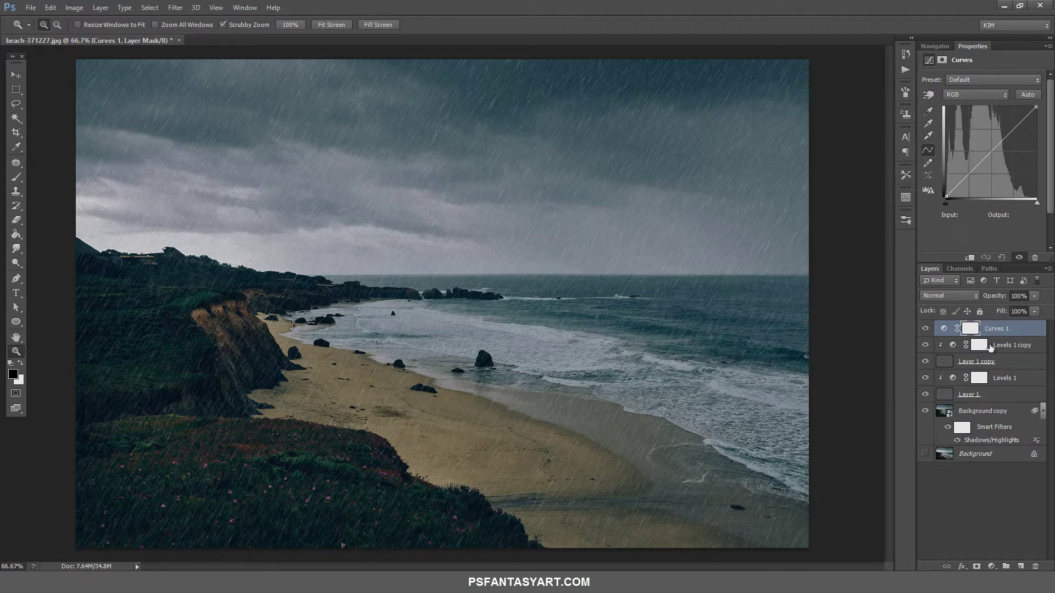
left_click_drag(992, 152, 998, 158)
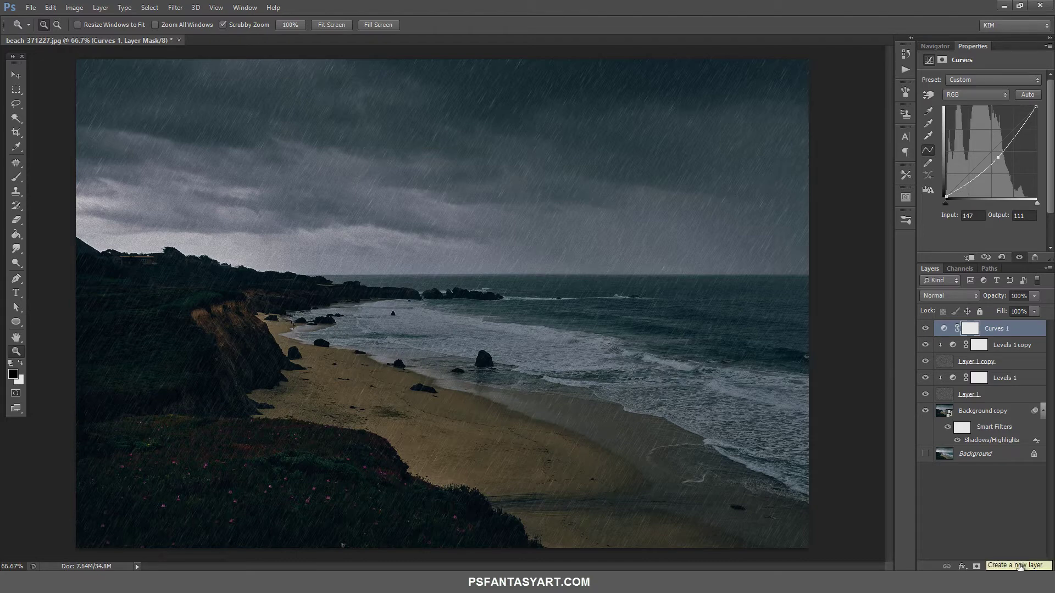
left_click(1019, 566)
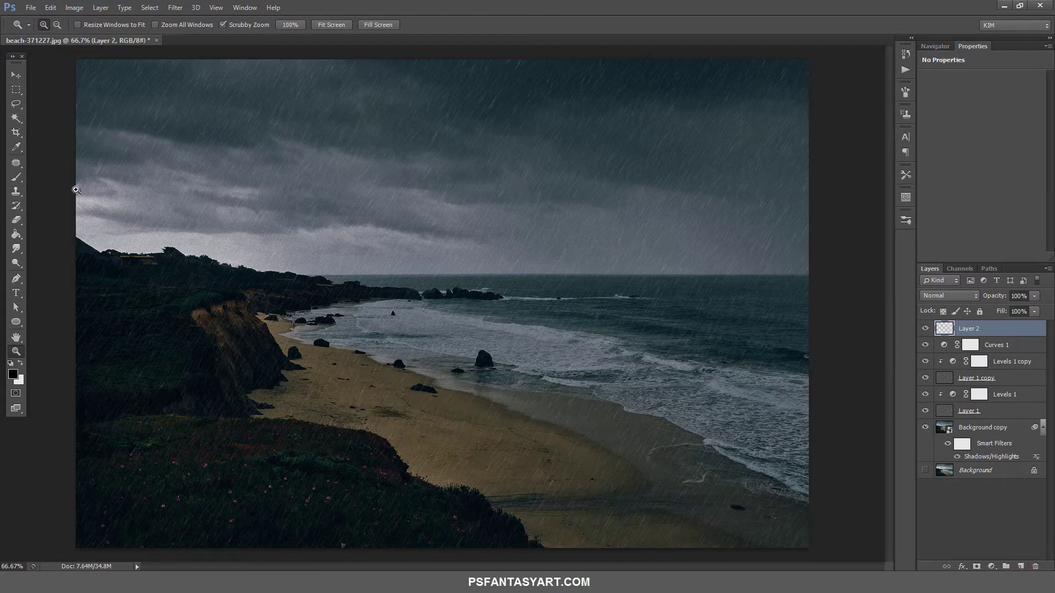
Paint a white lightning bolt in the upper-right sky with the 3832 brush at 800 px
left_click(12, 179)
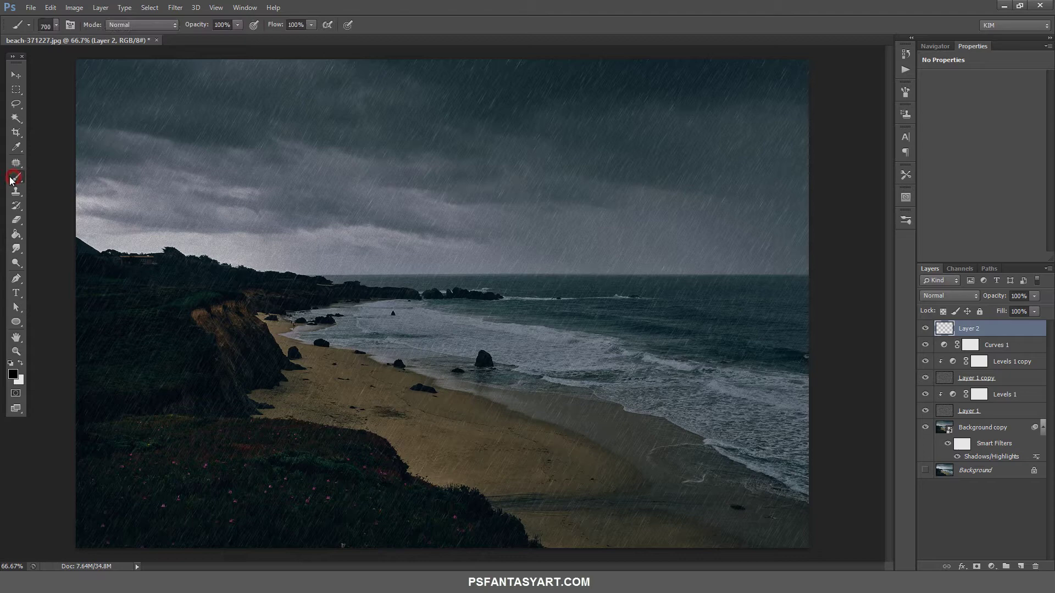
left_click(55, 24)
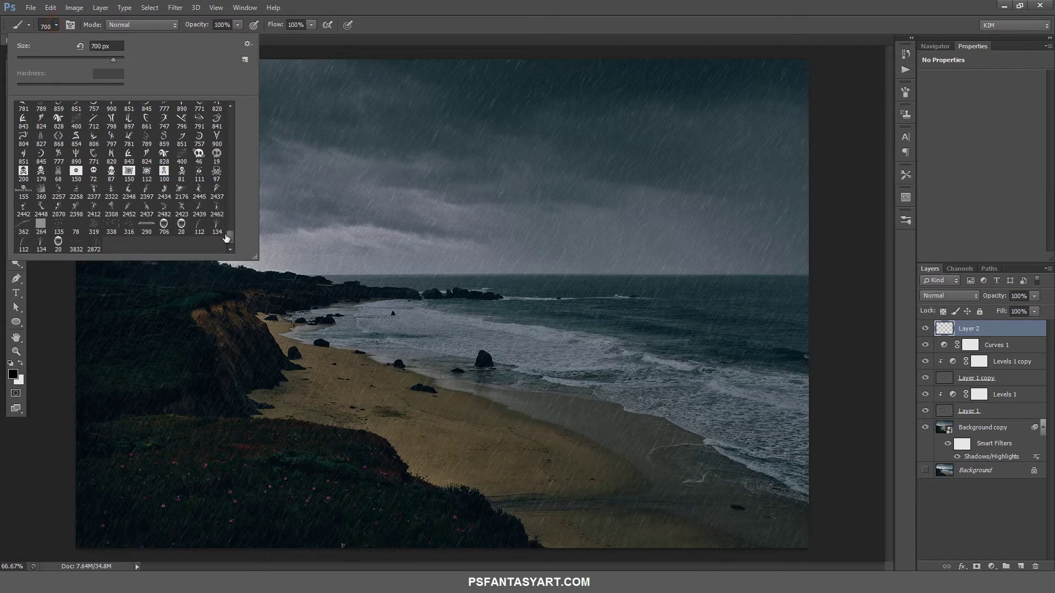
left_click(78, 243)
left_click_drag(109, 61, 100, 61)
left_click(657, 124)
type("800")
left_click(20, 364)
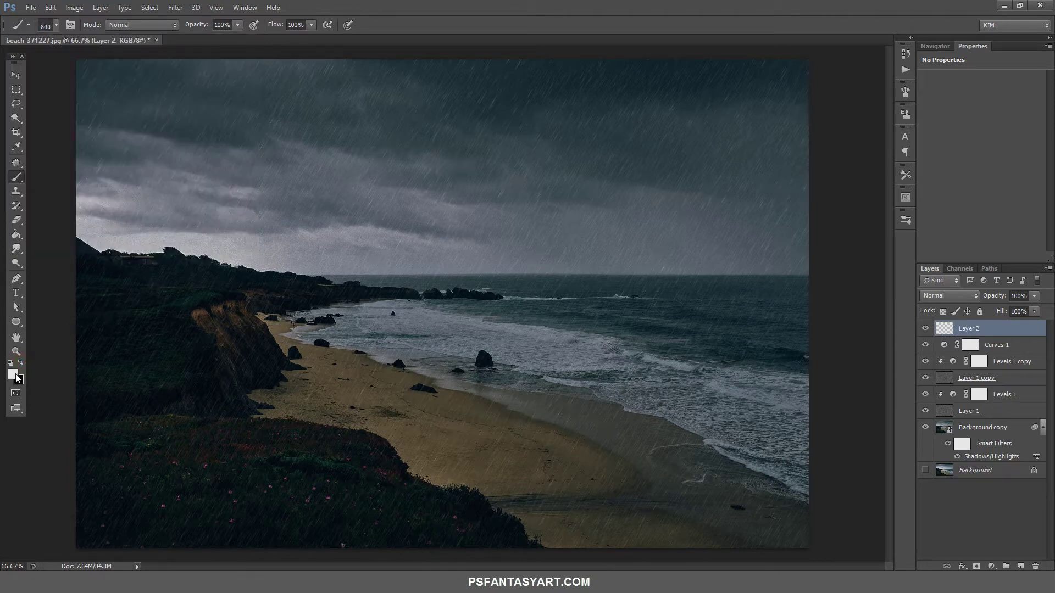
left_click(12, 378)
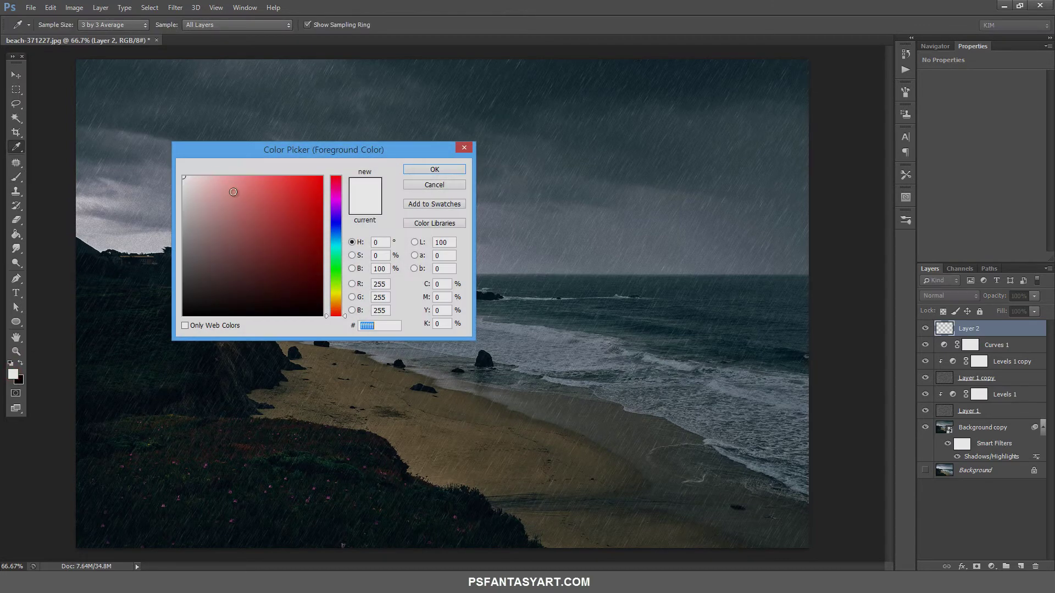
left_click(445, 171)
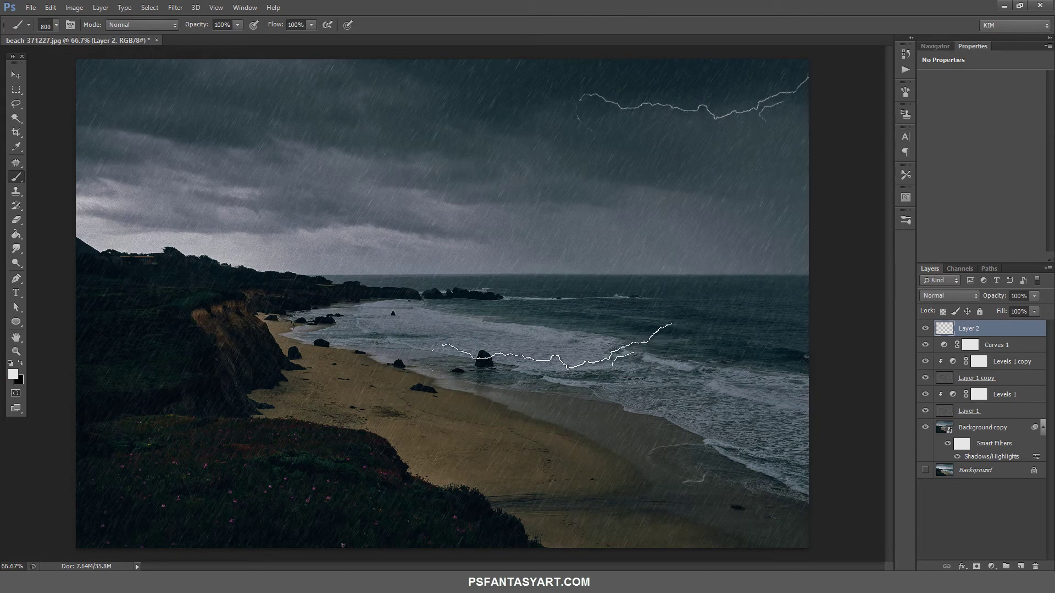
Zoom to 100% on the bolt and shift it slightly right with the Move tool
left_click(16, 352)
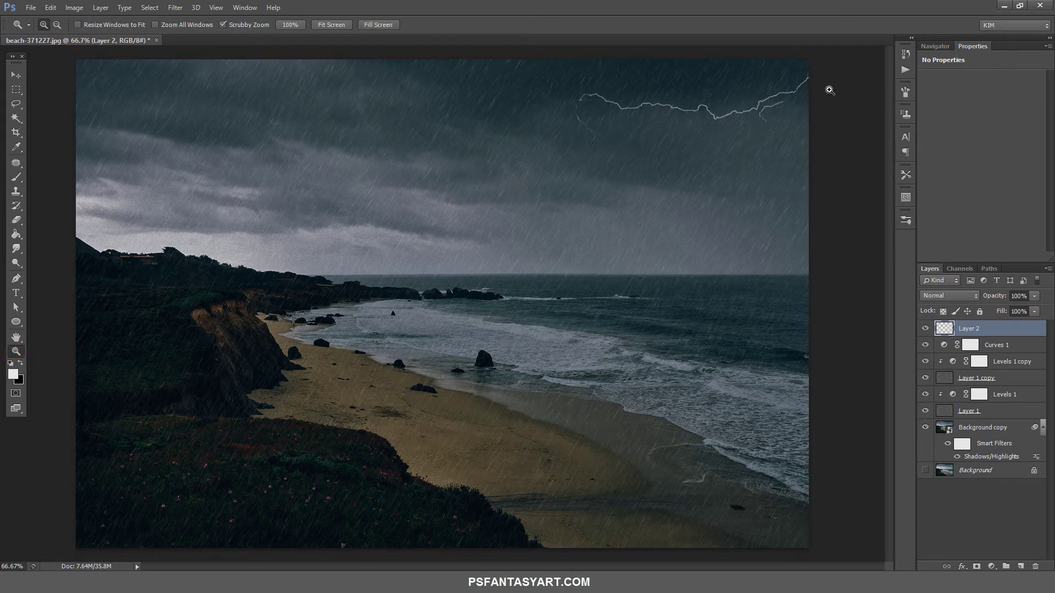
left_click(792, 100)
left_click_drag(753, 158, 650, 213)
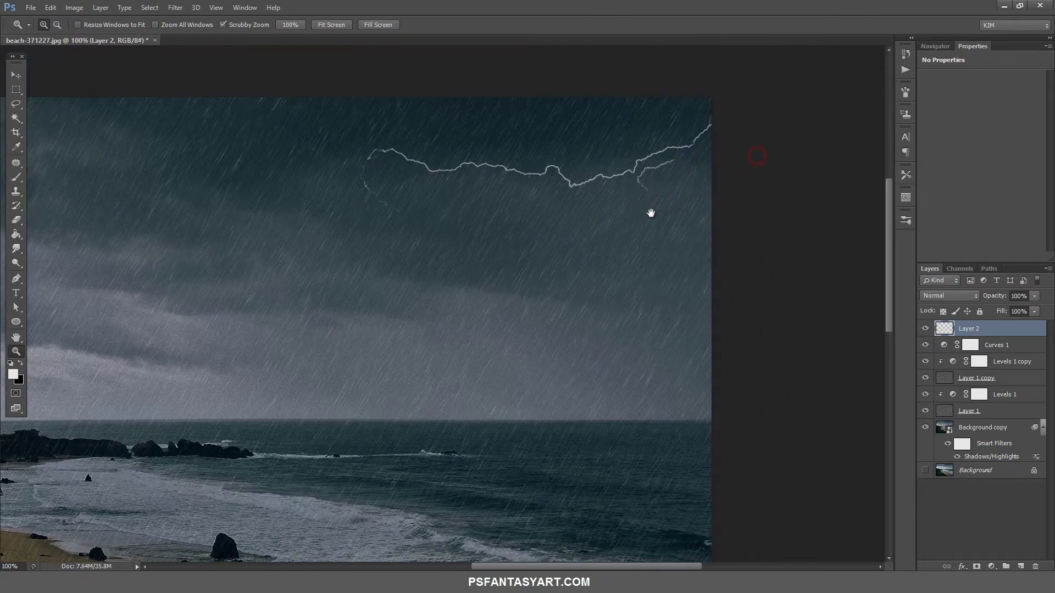
left_click(16, 76)
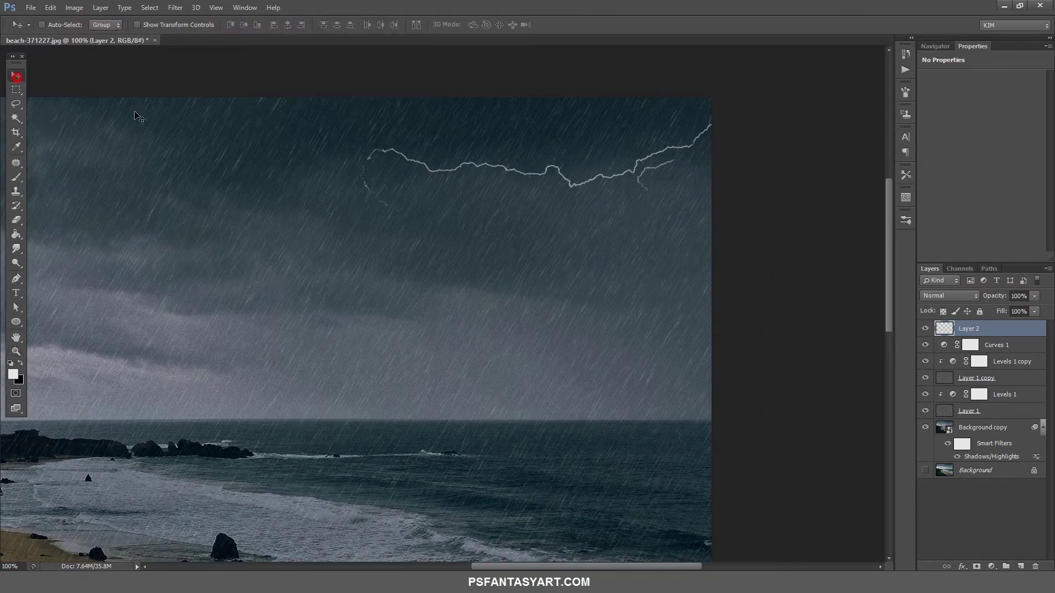
left_click_drag(491, 172, 502, 168)
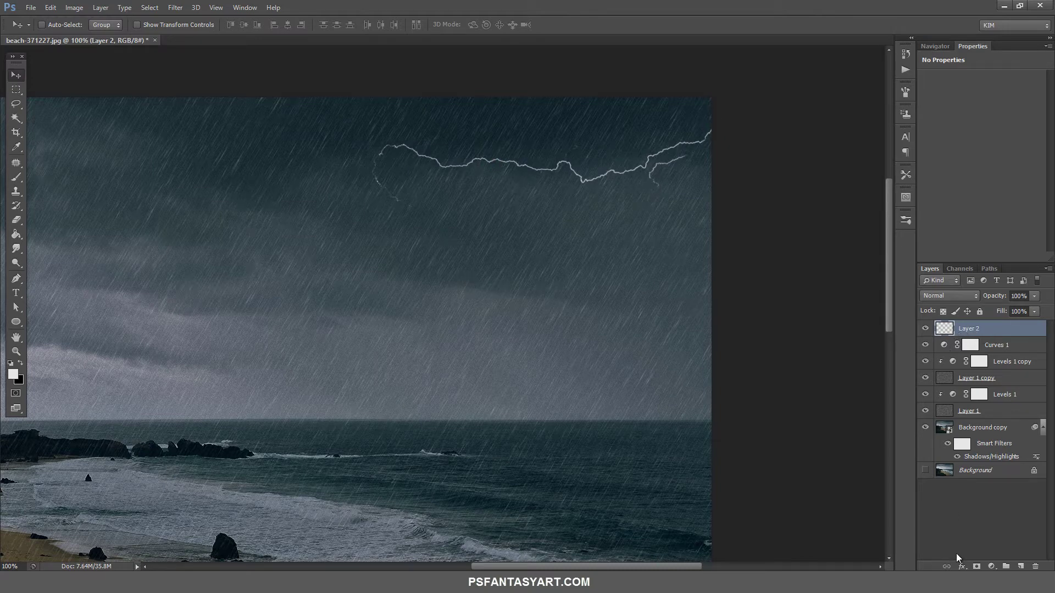
left_click(961, 566)
Enable Outer Glow on Layer 2's lightning with a greyish-blue (8a97a7) glow colour
left_click(967, 431)
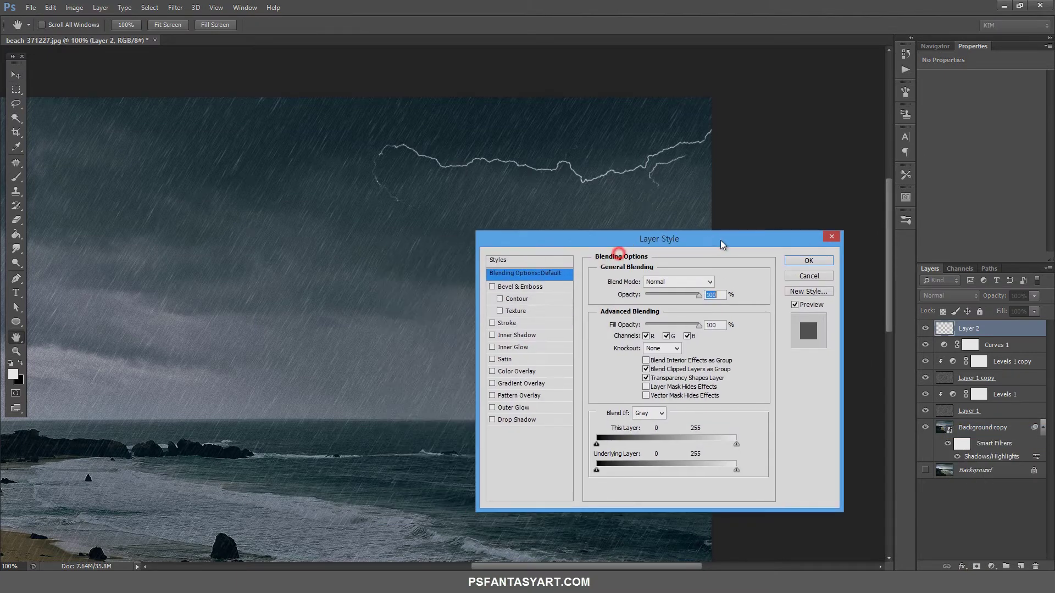
left_click_drag(619, 255, 752, 236)
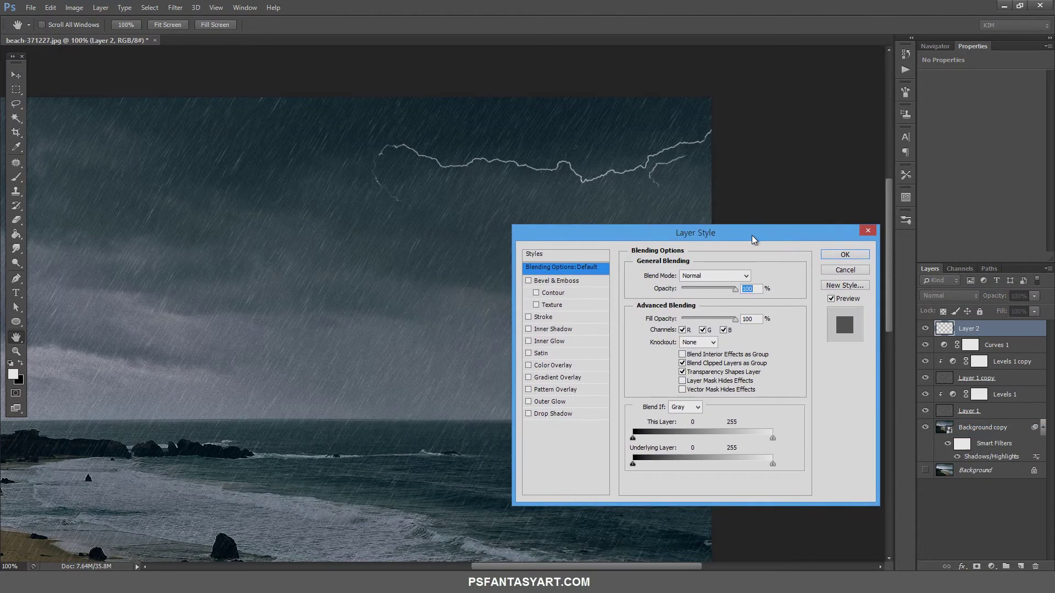
left_click(529, 401)
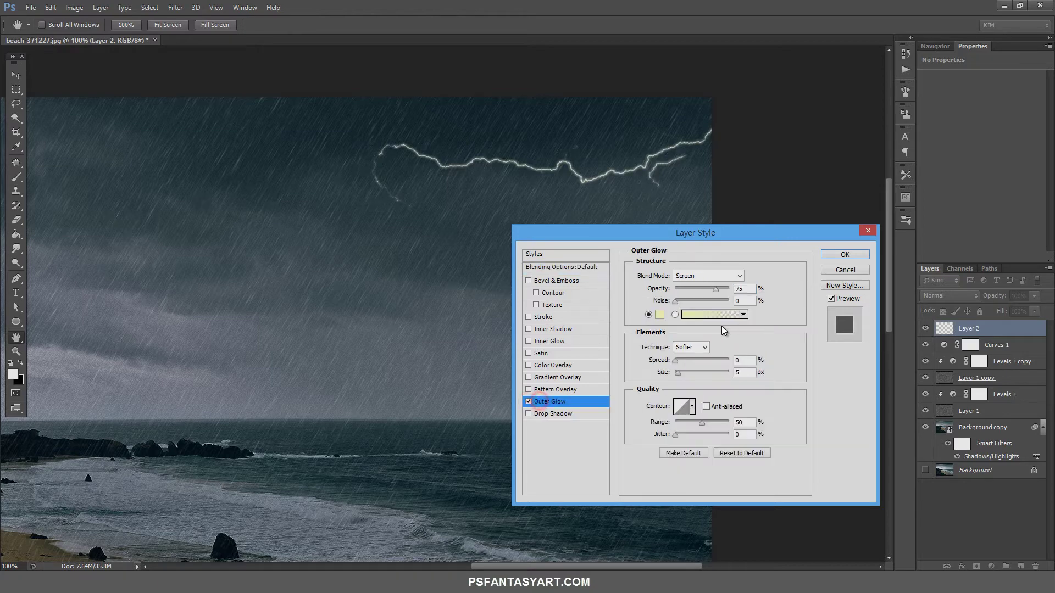
left_click(660, 316)
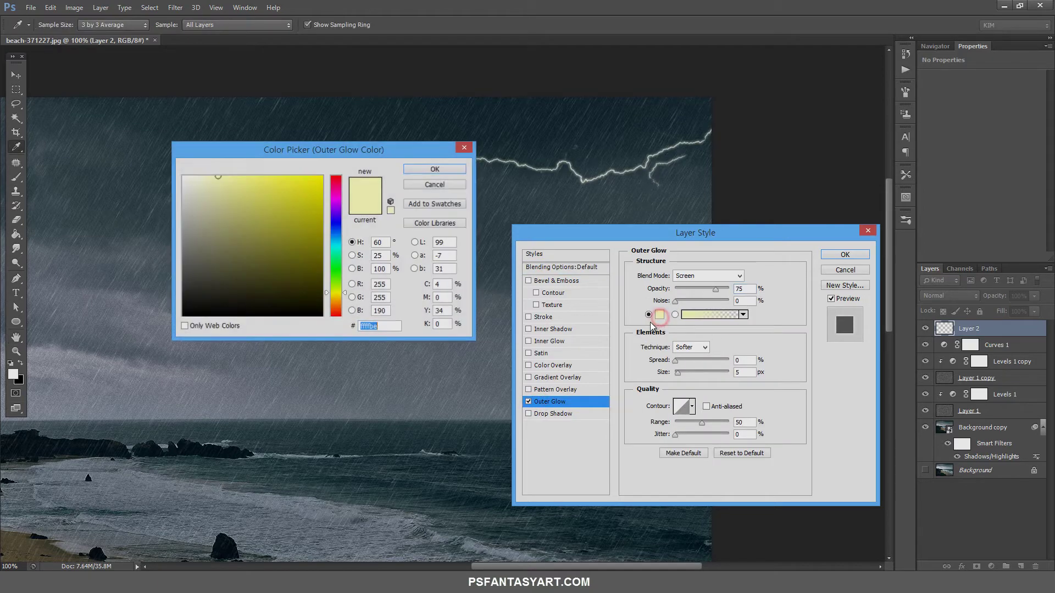
left_click_drag(366, 149, 360, 239)
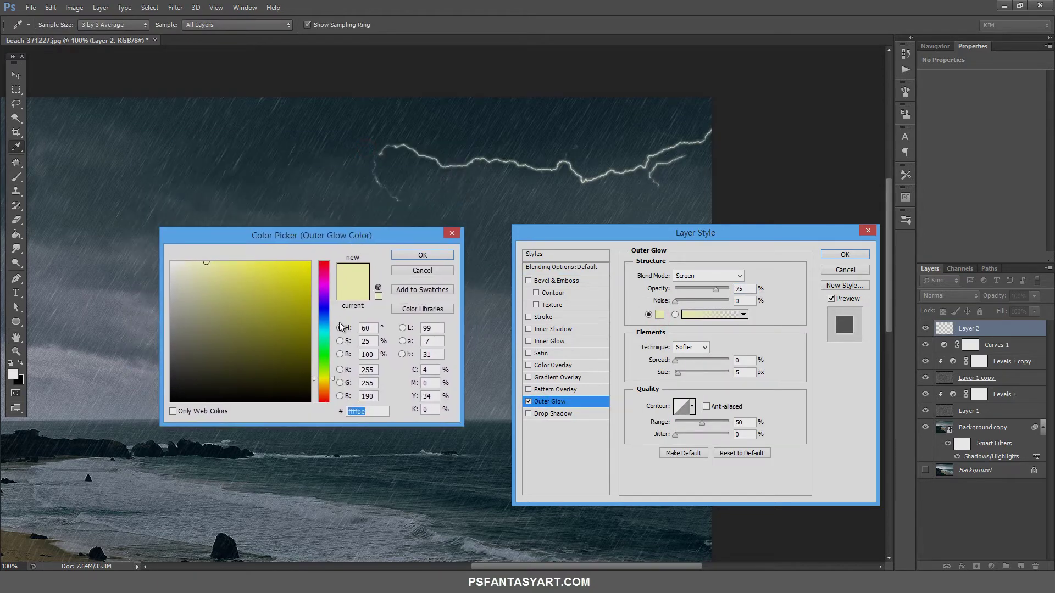
left_click_drag(327, 338, 327, 324)
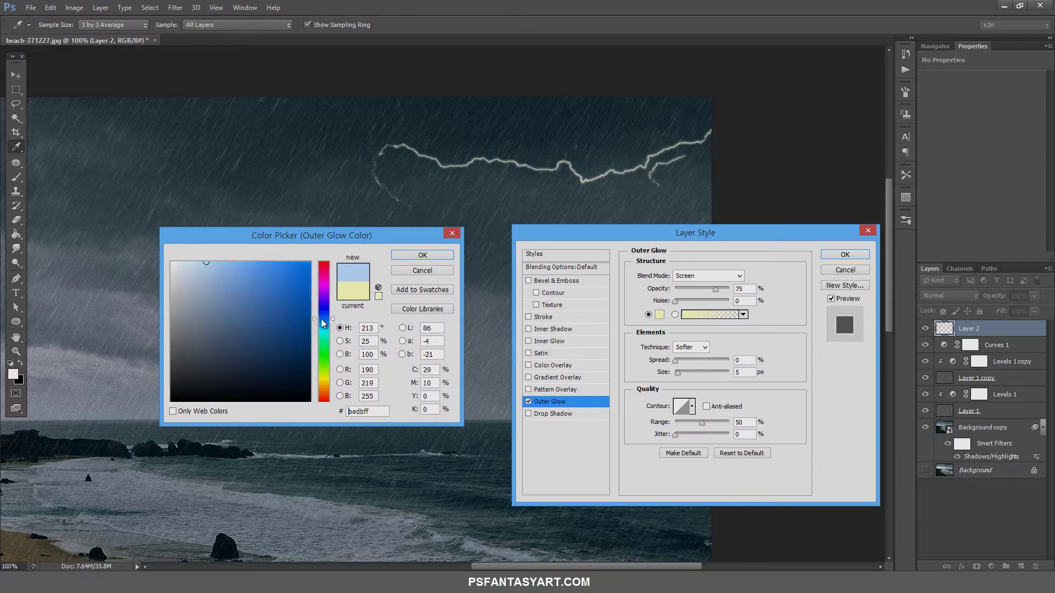
left_click_drag(188, 315, 191, 309)
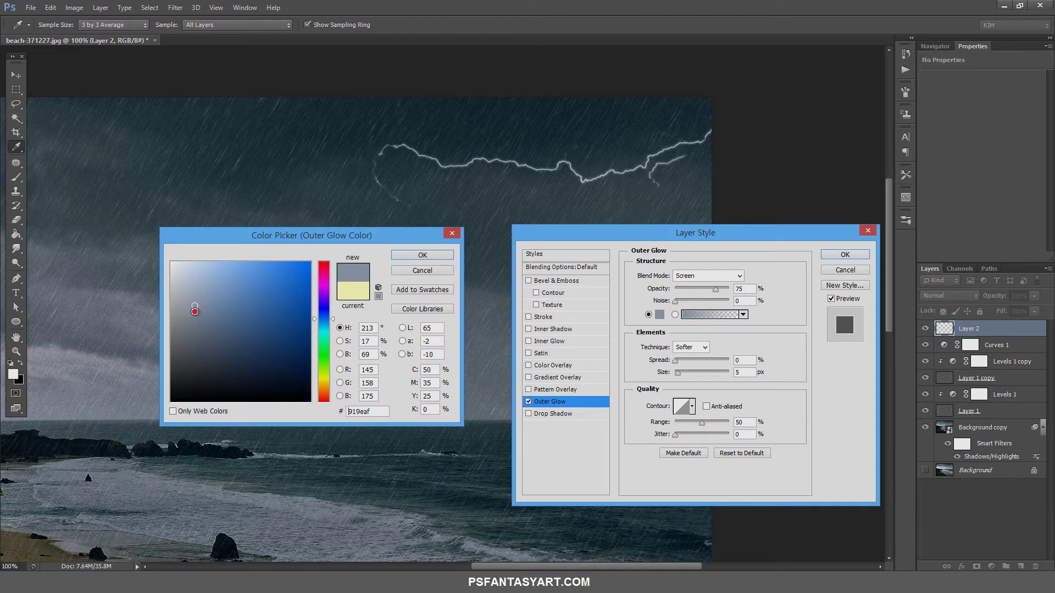
left_click(194, 312)
left_click(434, 260)
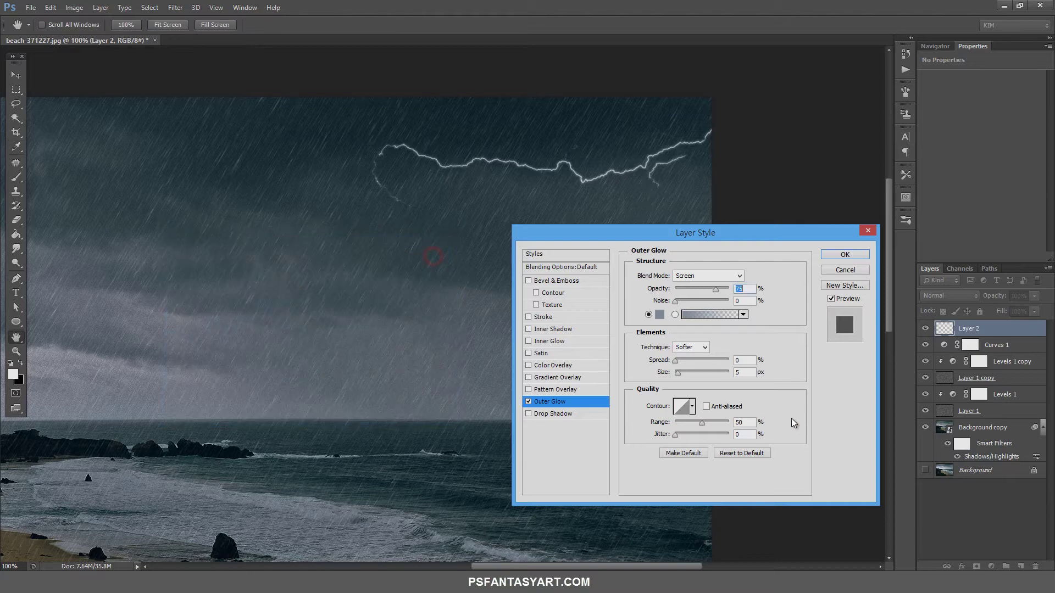
Set the outer glow Size to 10 px, compare it off and on, and confirm
double_click(732, 372)
type("10")
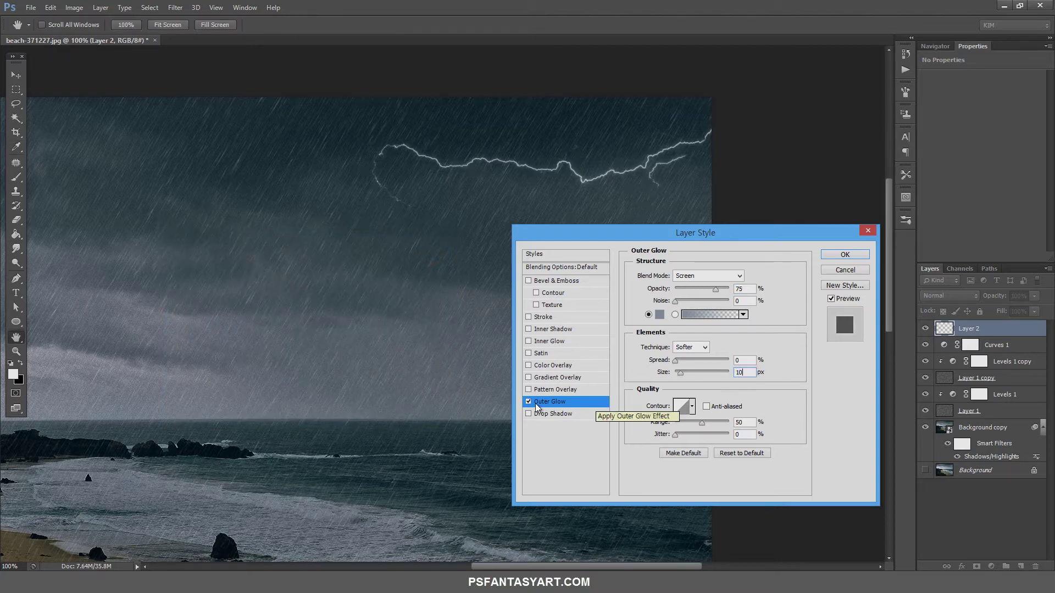
left_click(528, 403)
left_click(528, 401)
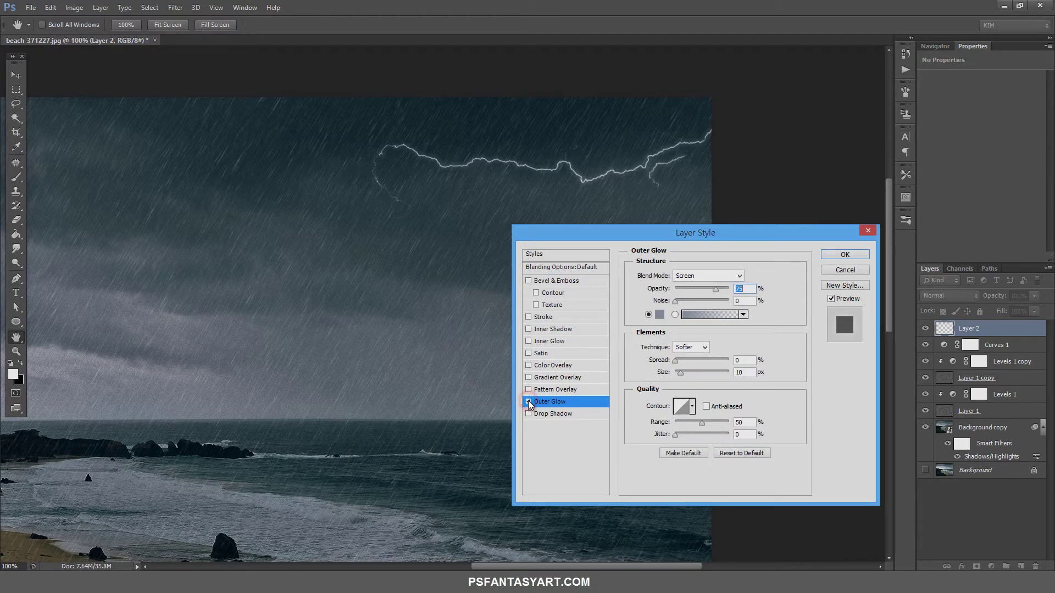
left_click(841, 254)
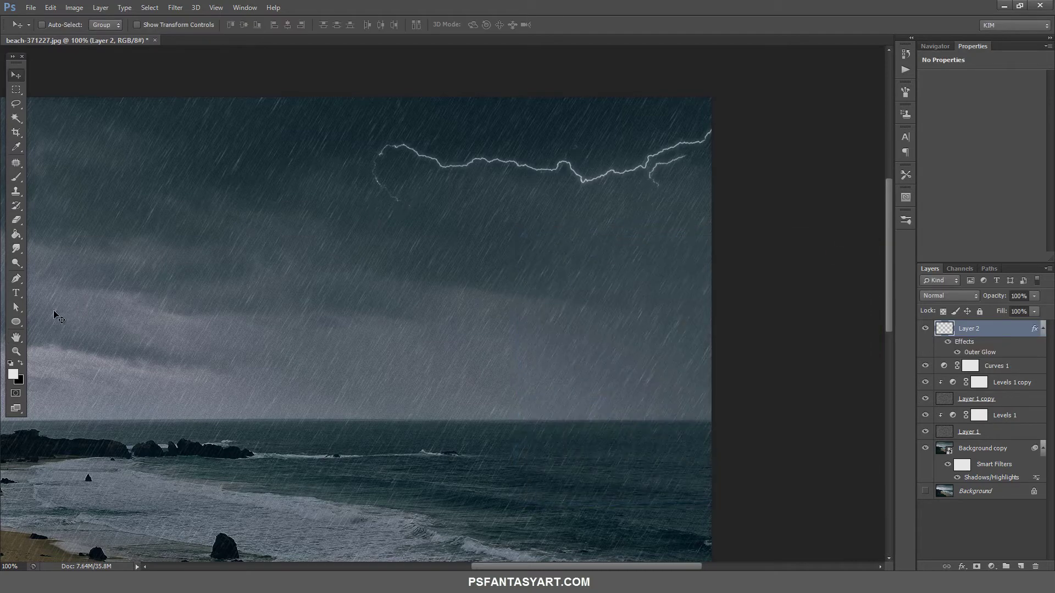
Collapse Layer 2's effects and duplicate it into Layer 2 copy to brighten the bolt
left_click(16, 352)
right_click(306, 258)
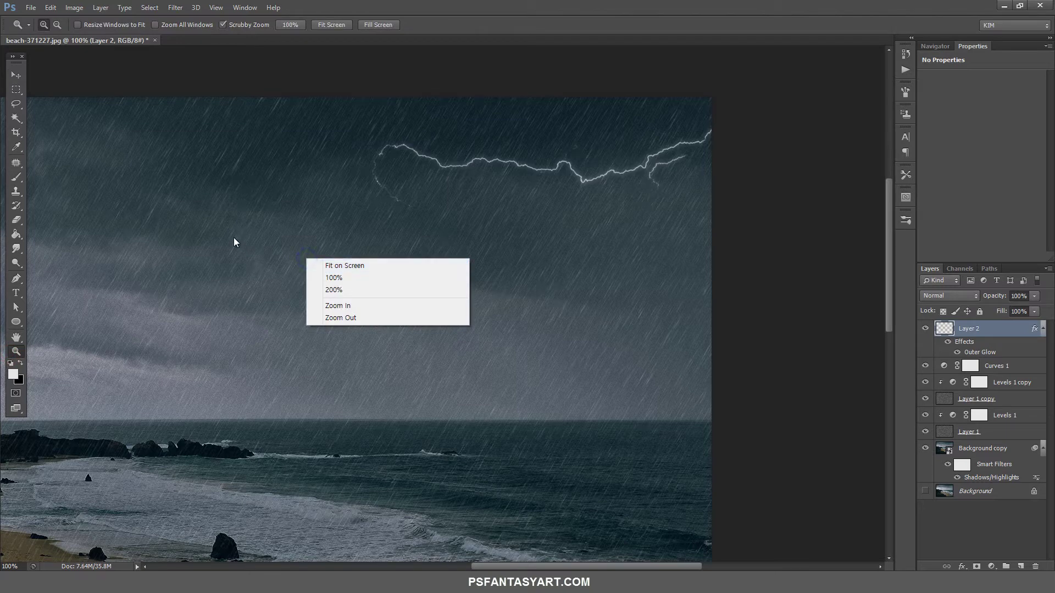
left_click(17, 72)
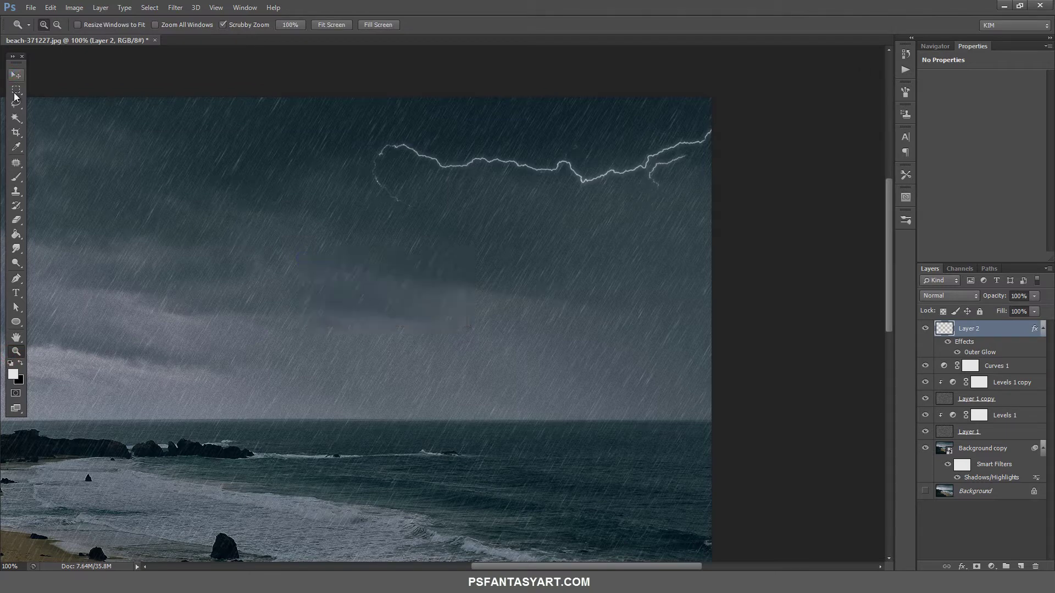
left_click(21, 75)
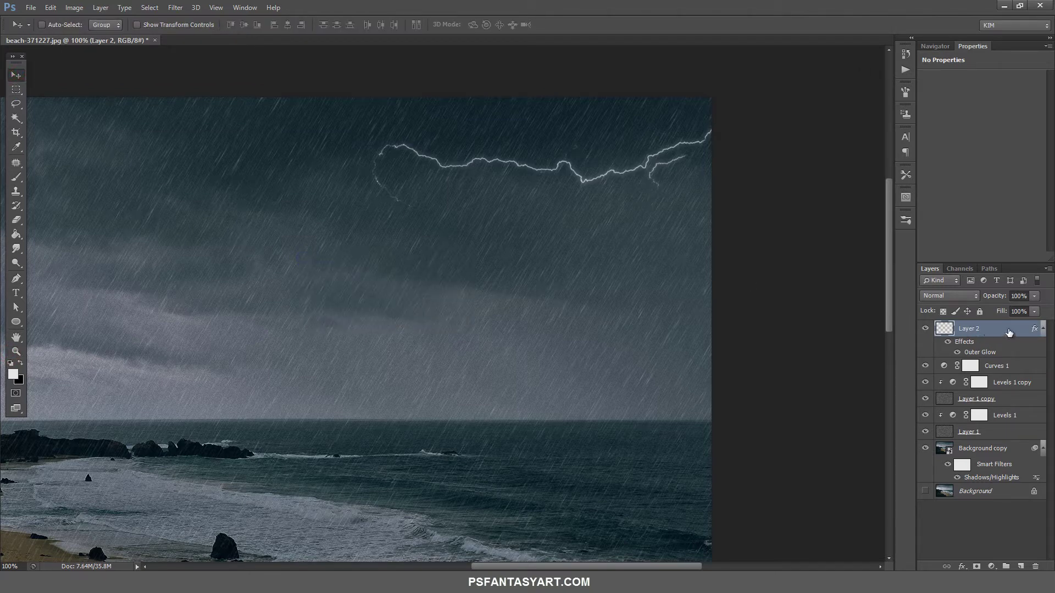
left_click(1042, 329)
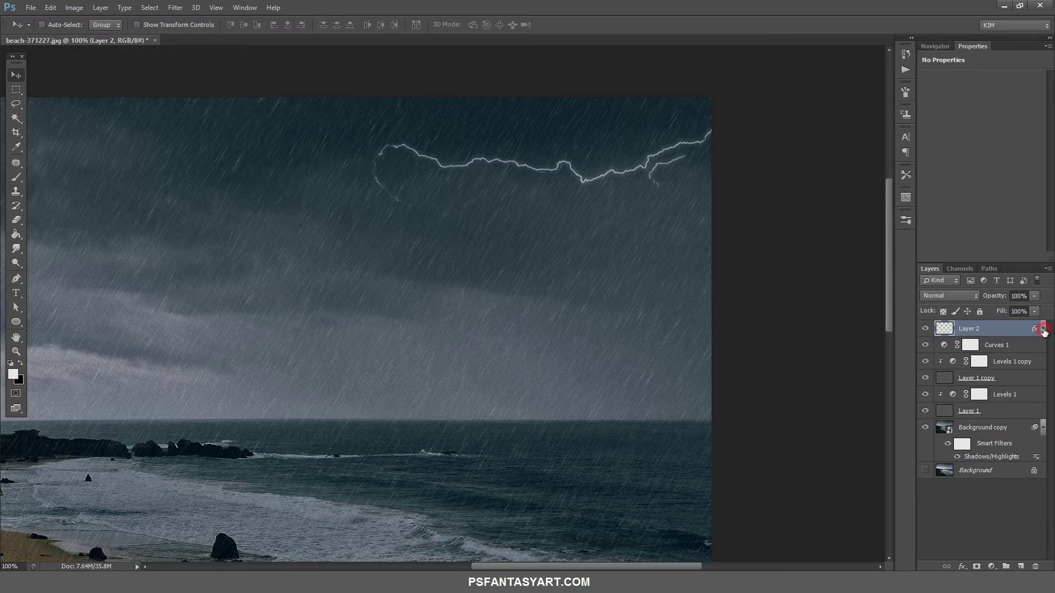
left_click(1009, 328)
left_click_drag(1011, 336, 1020, 566)
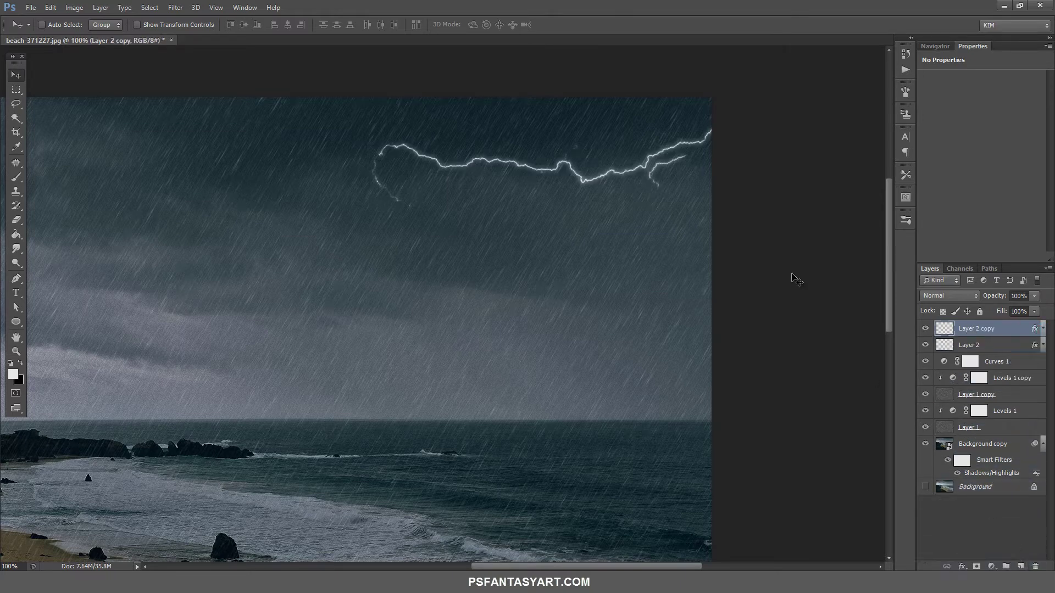
Free Transform Layer 2 copy: shrink, rotate and place it as a branch under the main bolt
left_click(50, 7)
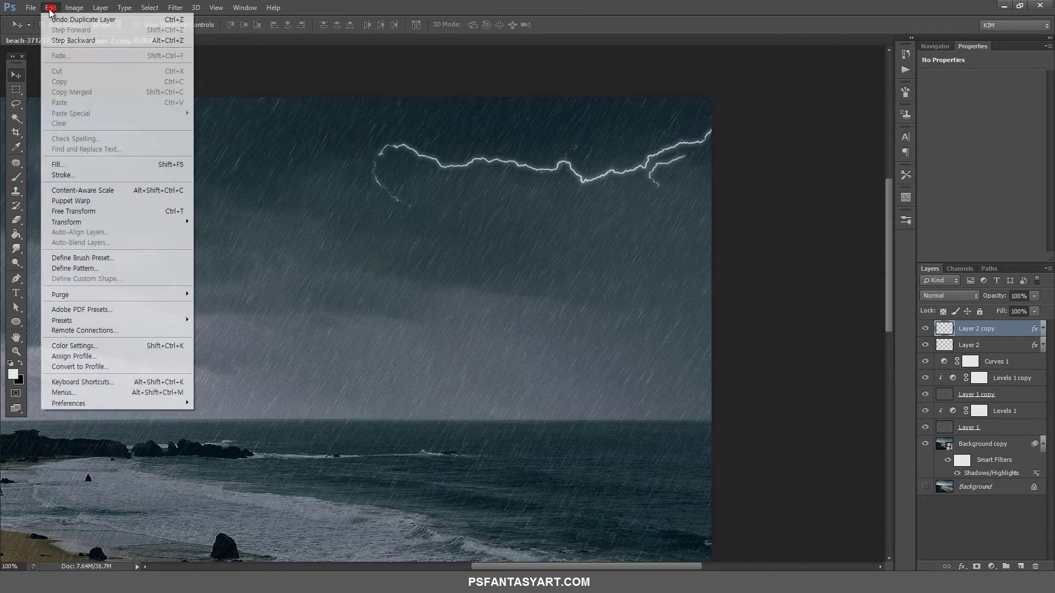
left_click(97, 212)
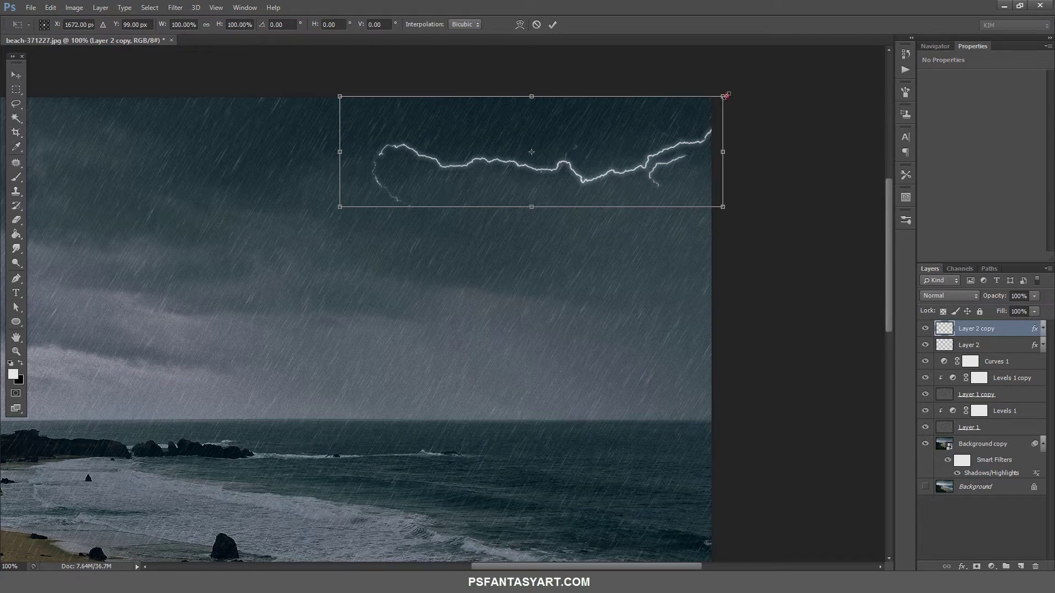
left_click_drag(725, 95, 567, 163)
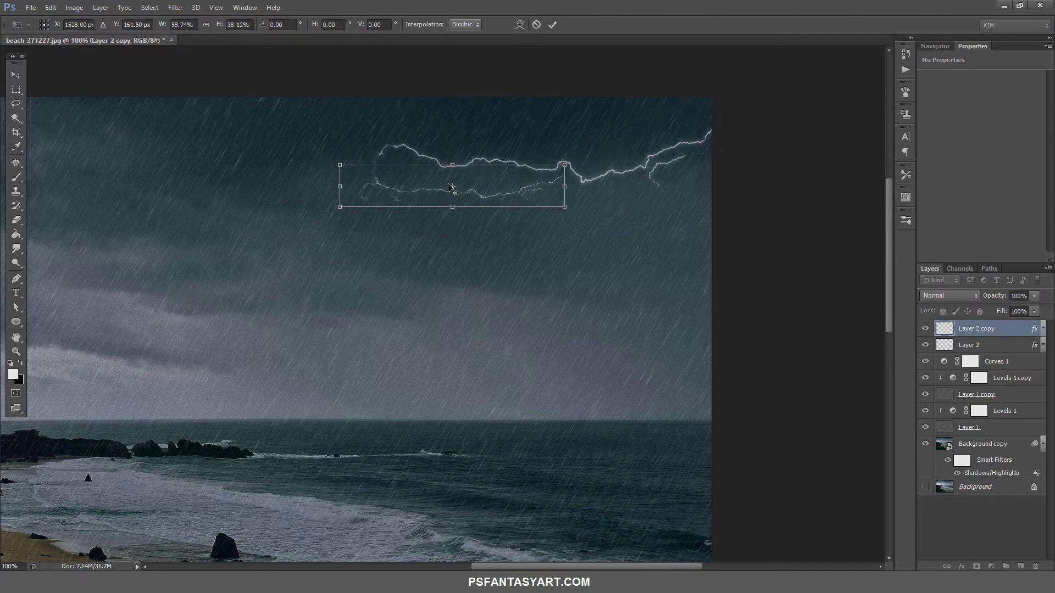
left_click_drag(349, 188, 401, 188)
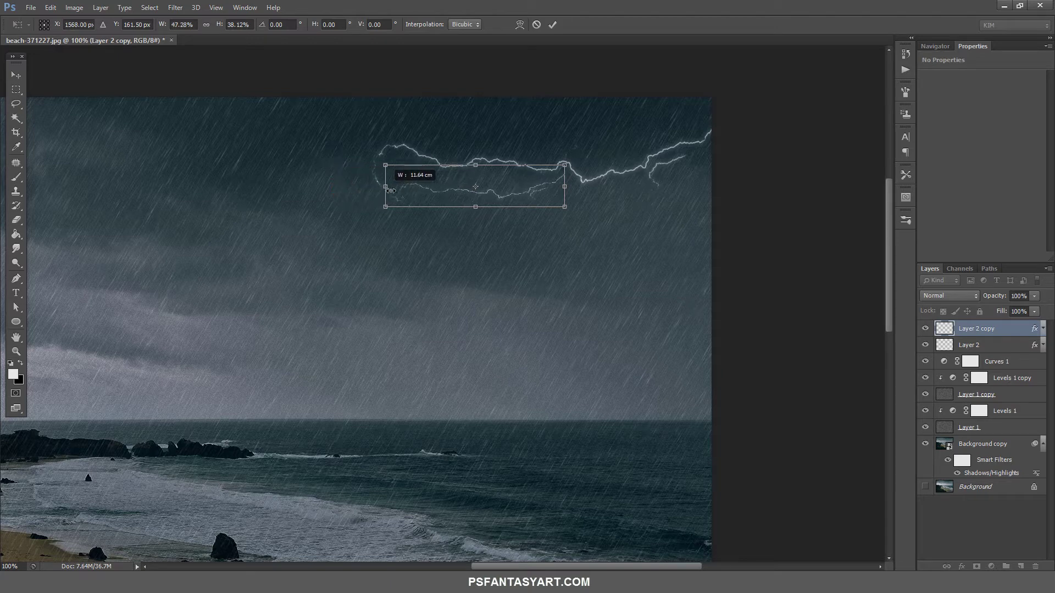
left_click_drag(308, 190, 324, 237)
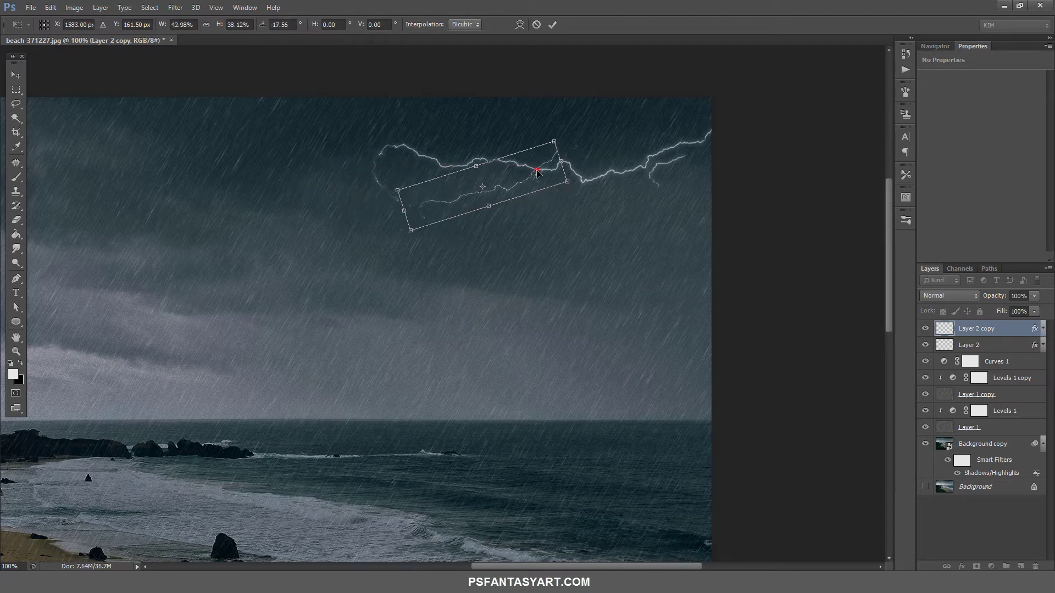
left_click_drag(537, 172, 564, 197)
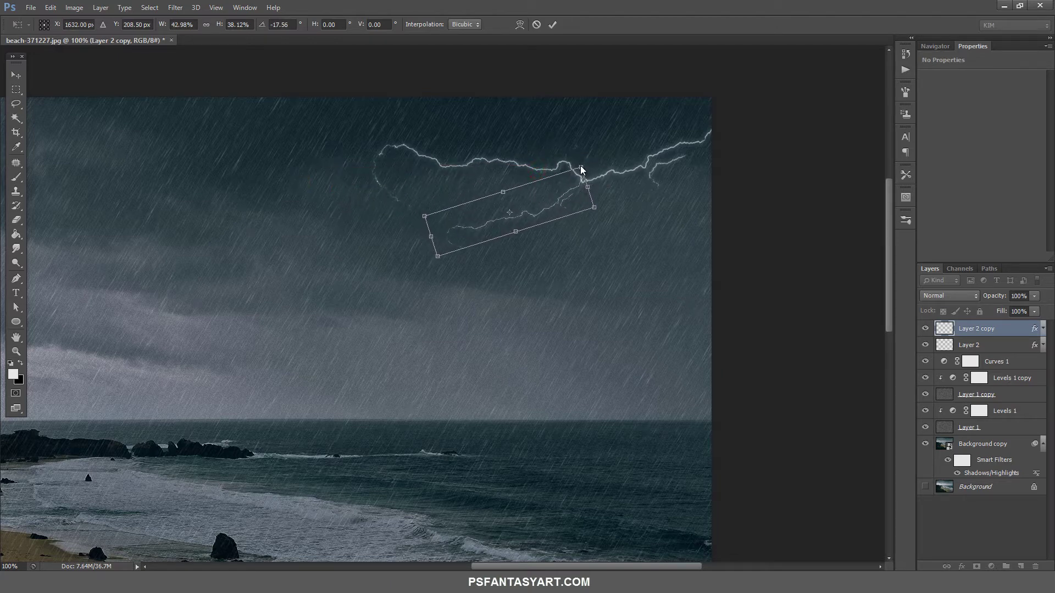
left_click_drag(584, 164, 519, 188)
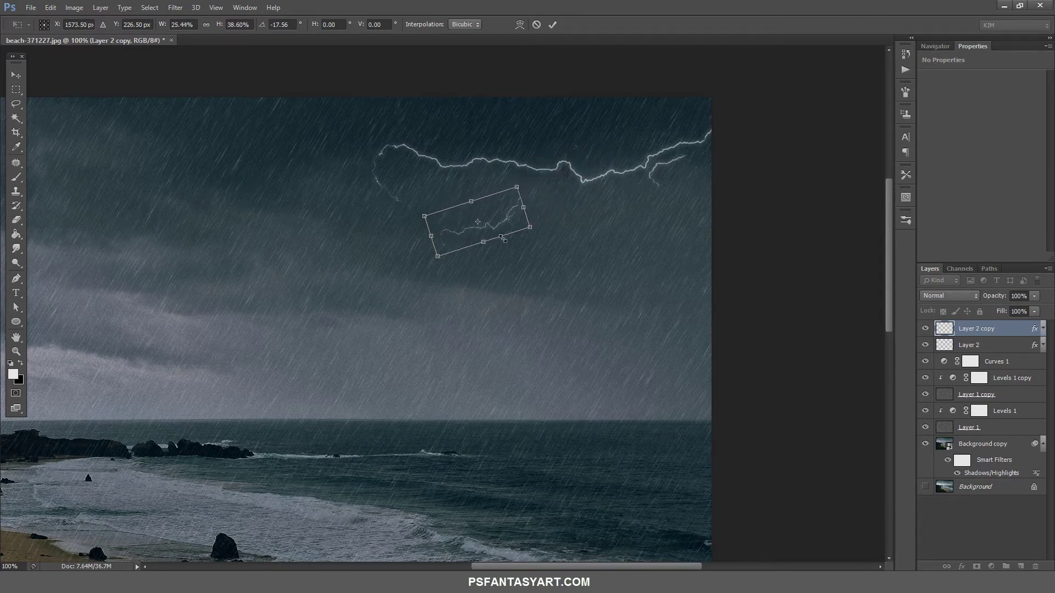
left_click_drag(384, 271, 411, 300)
left_click_drag(500, 213, 567, 204)
left_click(552, 24)
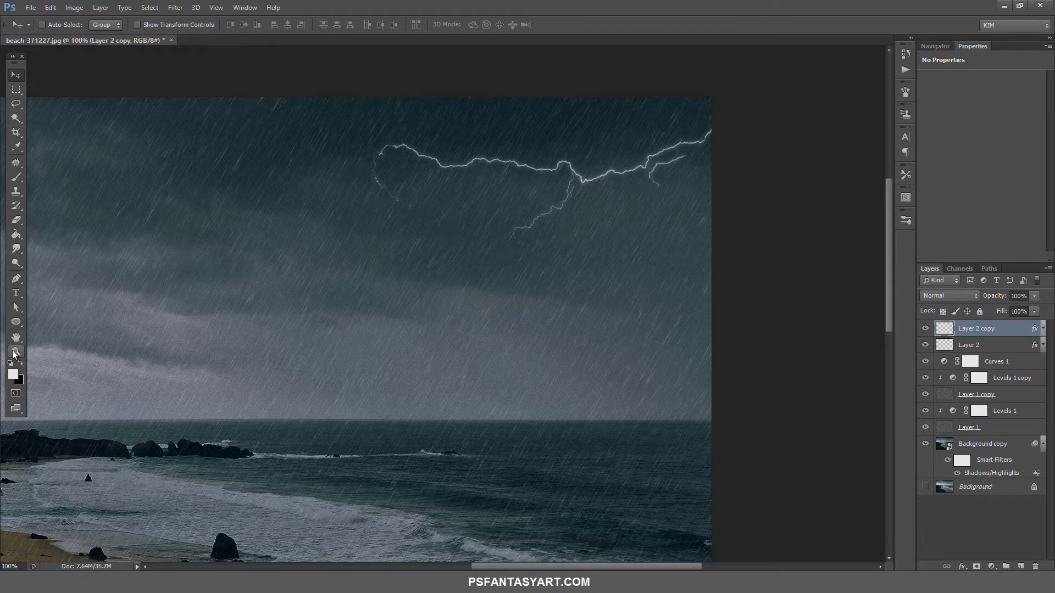
Set up the Eraser with a soft round brush at 50 px
left_click(16, 220)
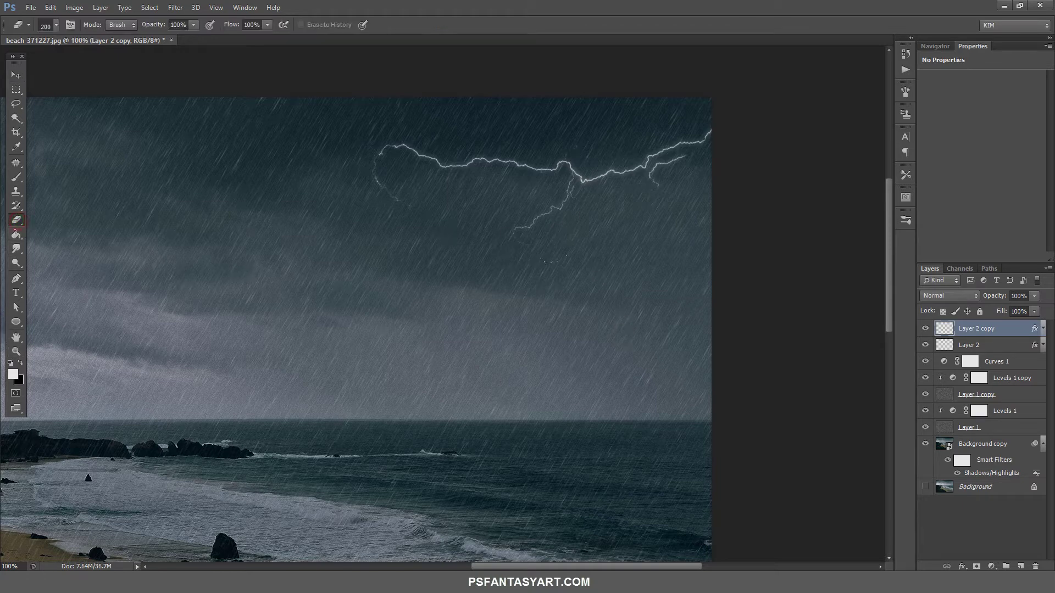
right_click(124, 209)
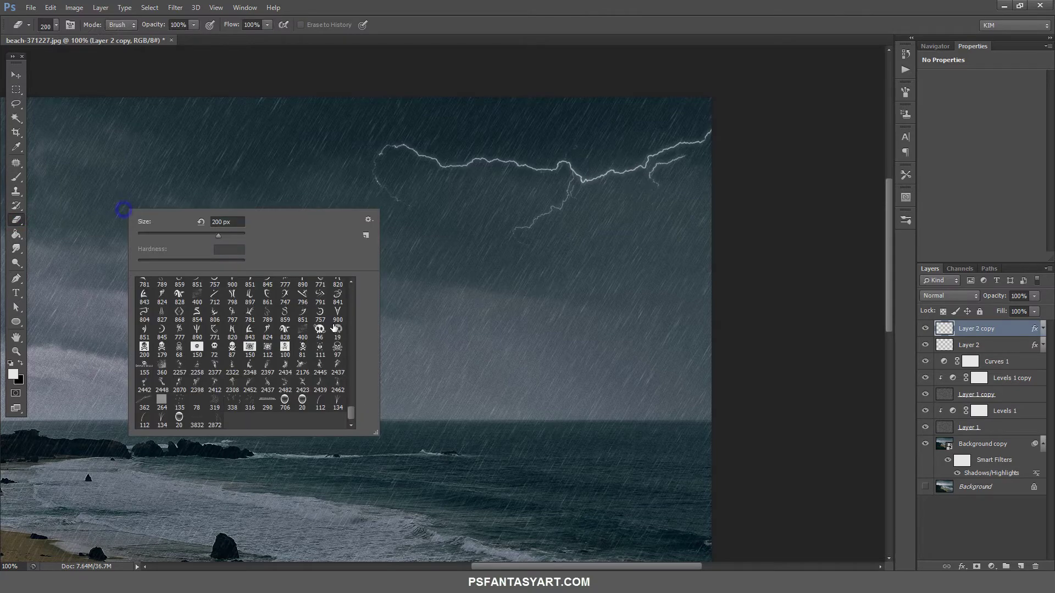
left_click_drag(348, 412, 345, 284)
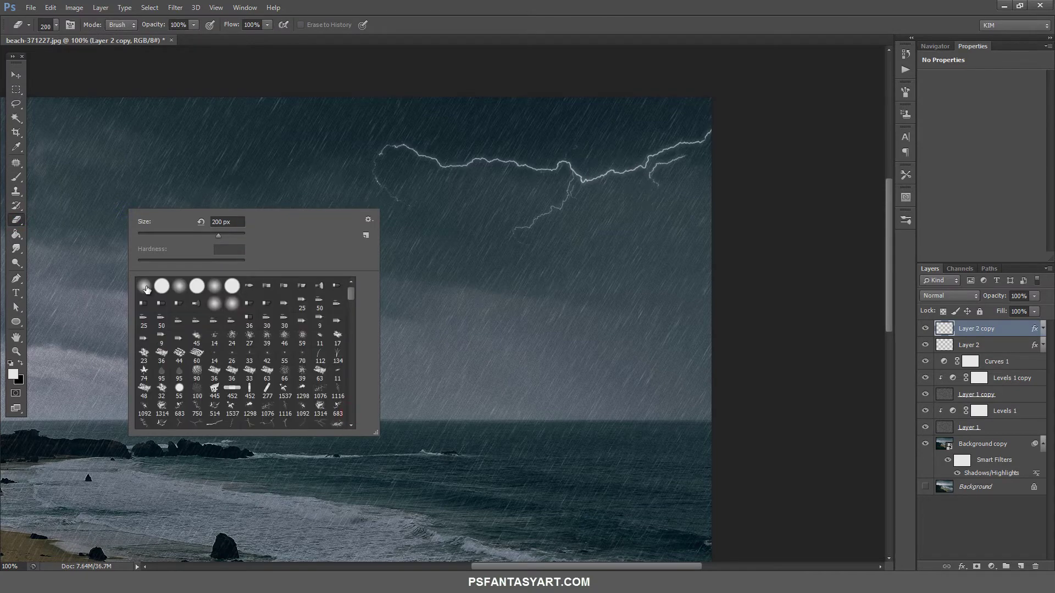
left_click(142, 287)
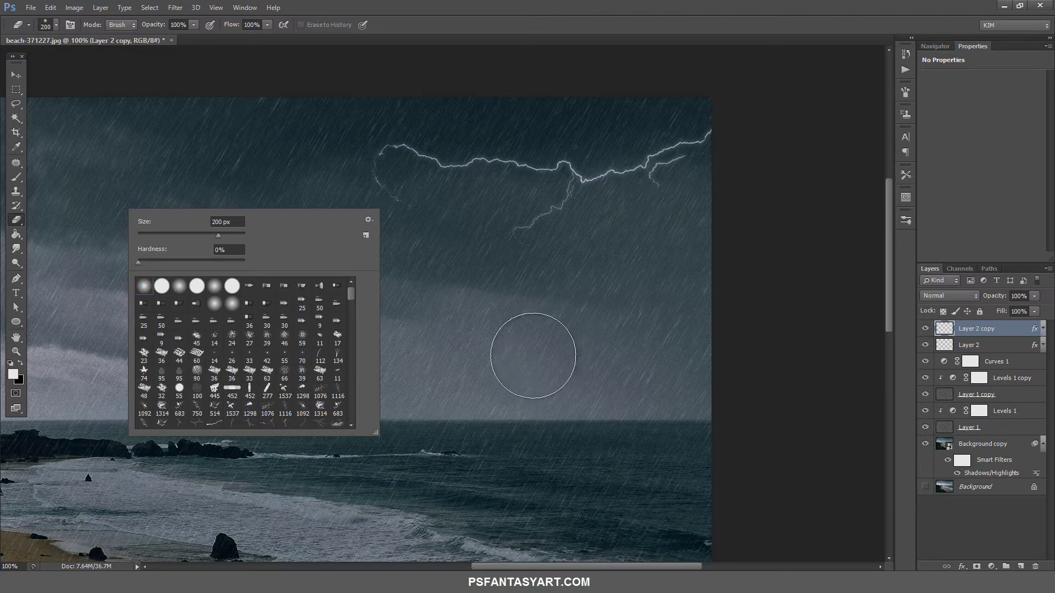
left_click_drag(218, 235, 176, 235)
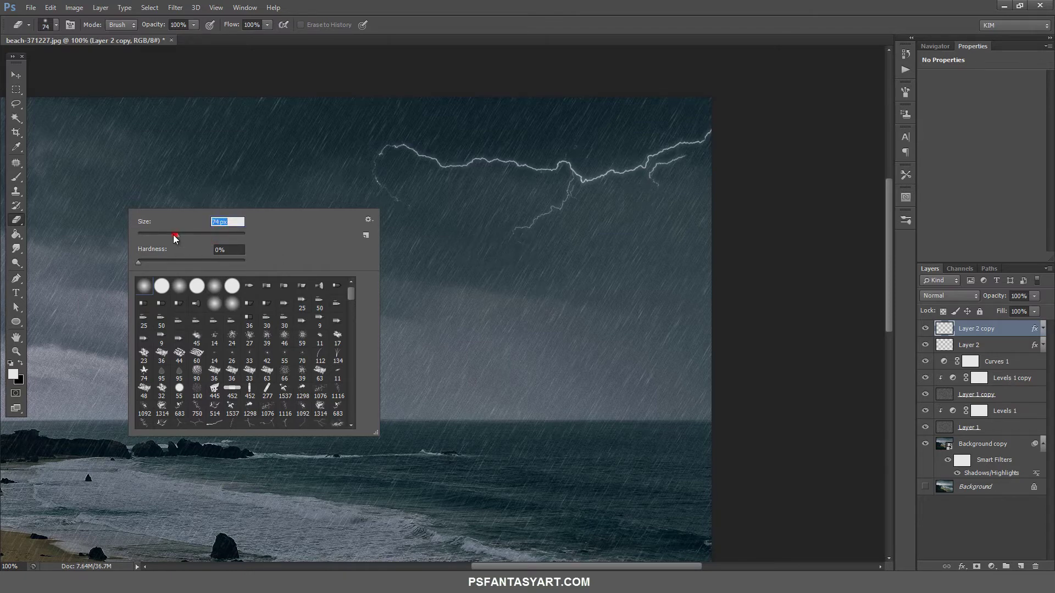
left_click_drag(170, 235, 168, 235)
type("50")
left_click(501, 362)
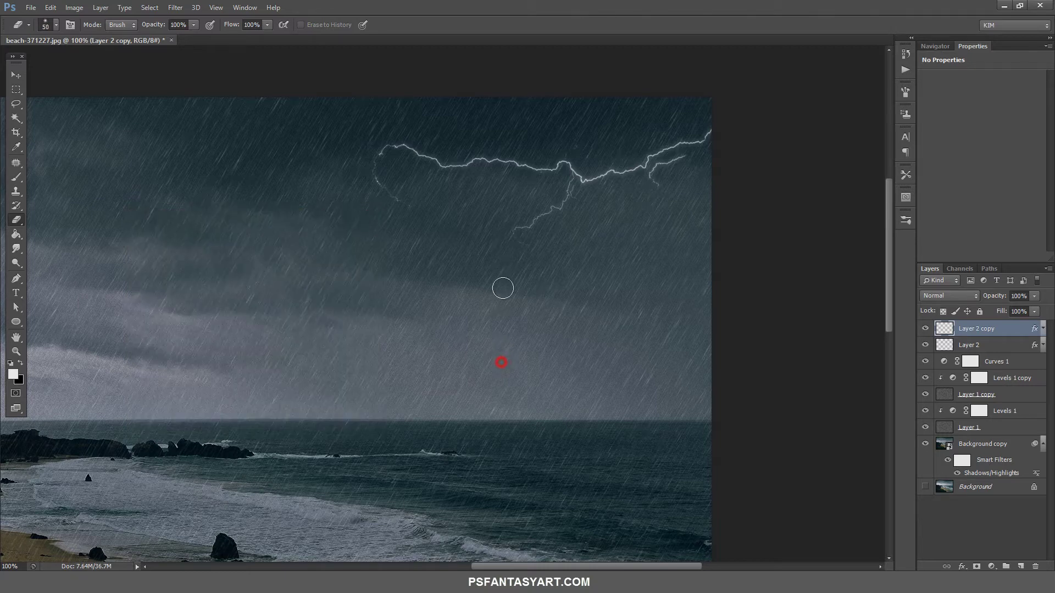
Softly erase the new branch's tip, then fit the image on screen
left_click_drag(527, 249, 511, 243)
left_click(513, 236)
left_click(494, 241)
left_click(16, 352)
right_click(209, 313)
left_click(222, 321)
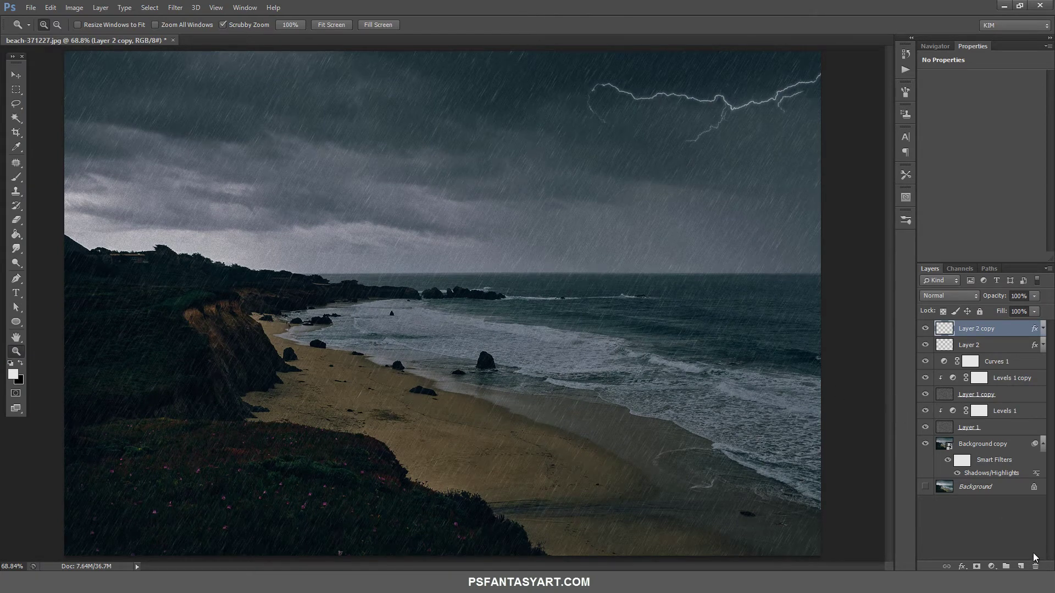
Add a new Layer 3 and fill it with solid black
left_click(1022, 566)
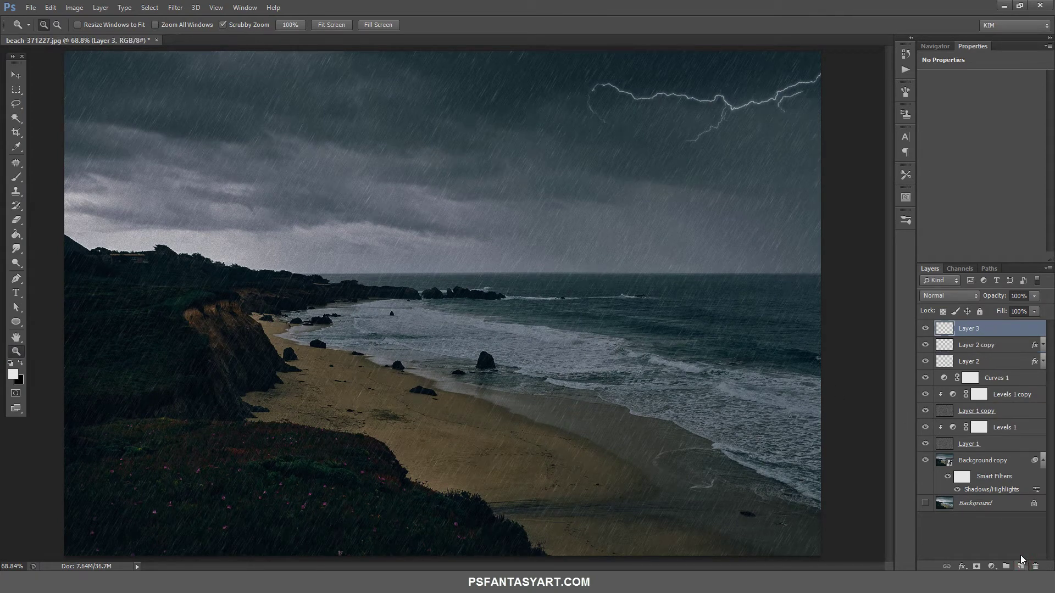
left_click(19, 365)
left_click(16, 234)
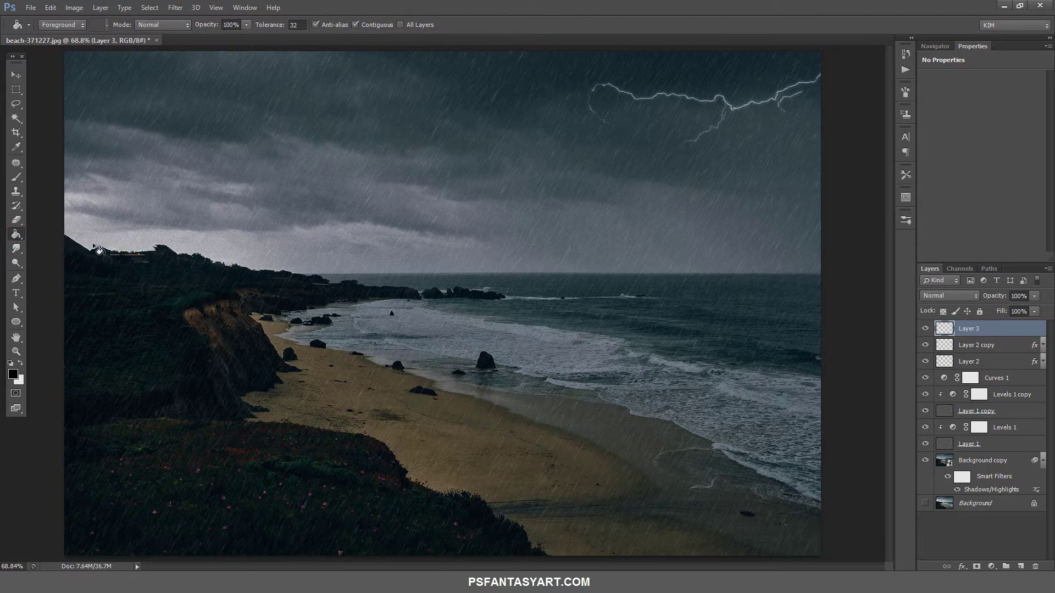
left_click(338, 197)
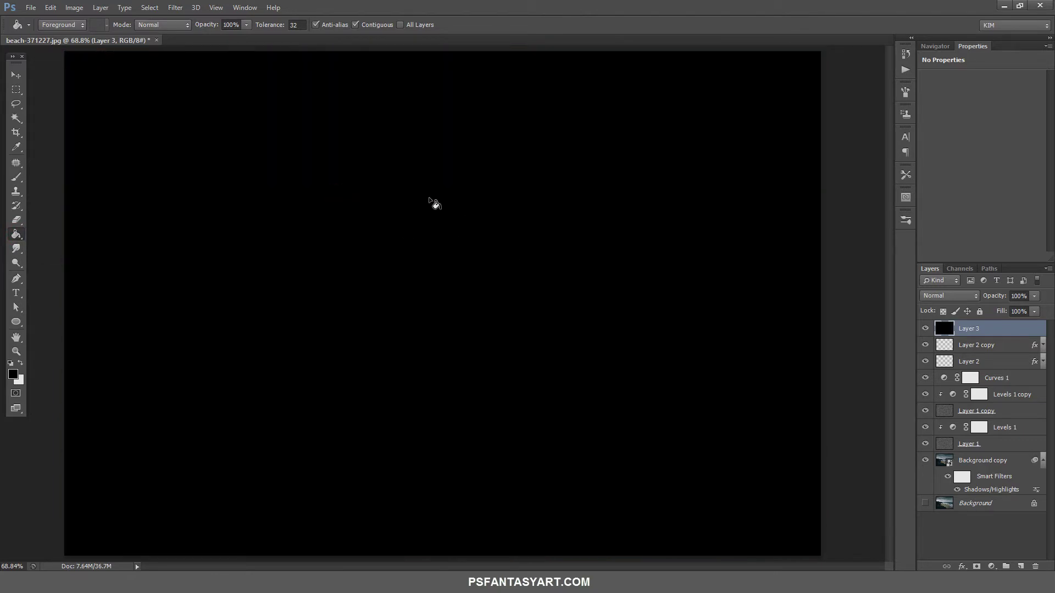
Erase the centre of the black layer with a very large soft eraser
left_click(18, 220)
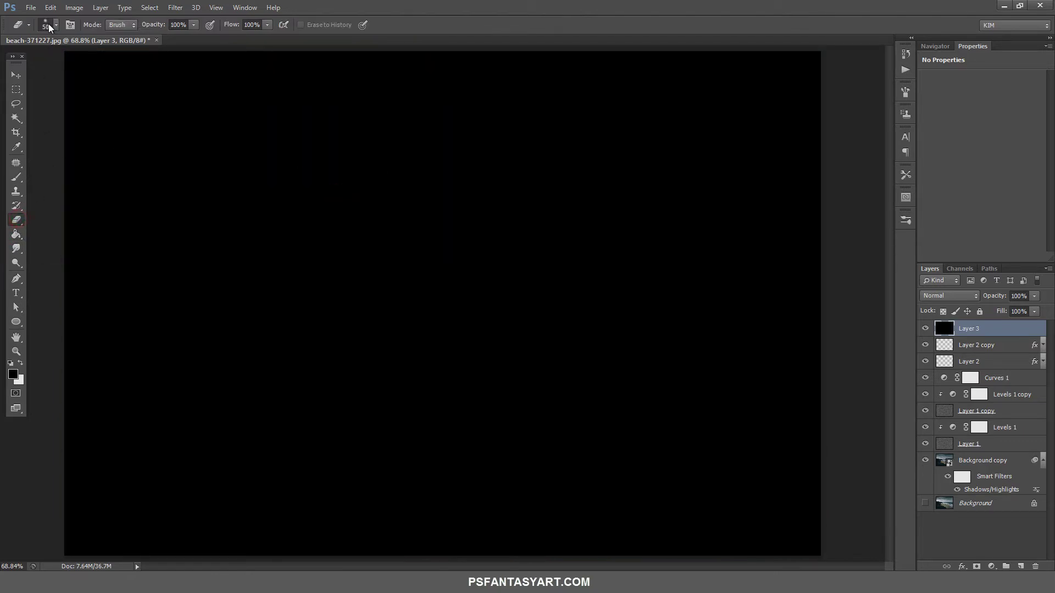
left_click(56, 25)
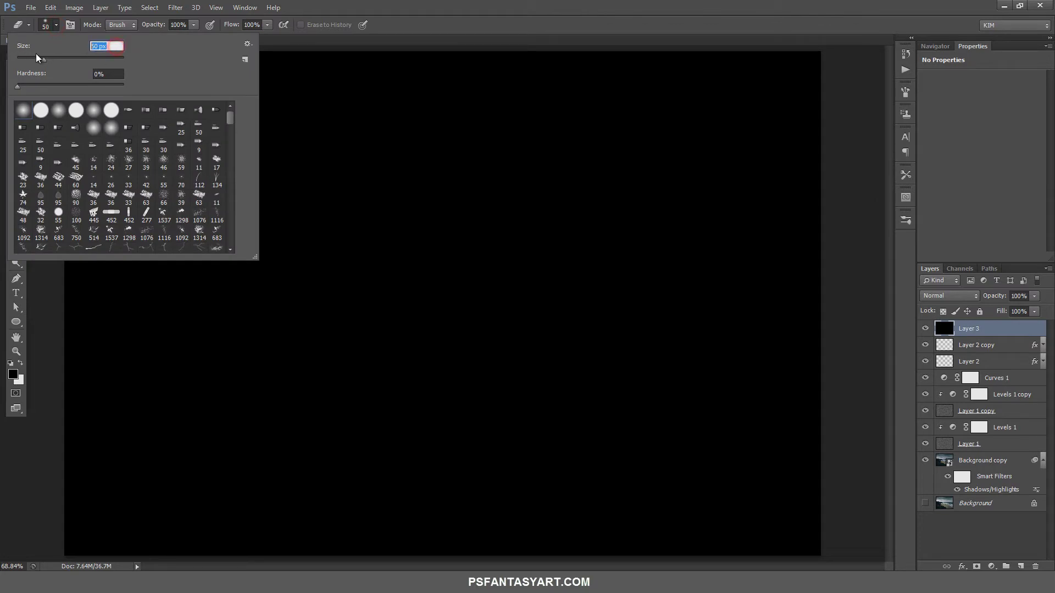
type("2000")
left_click(440, 301)
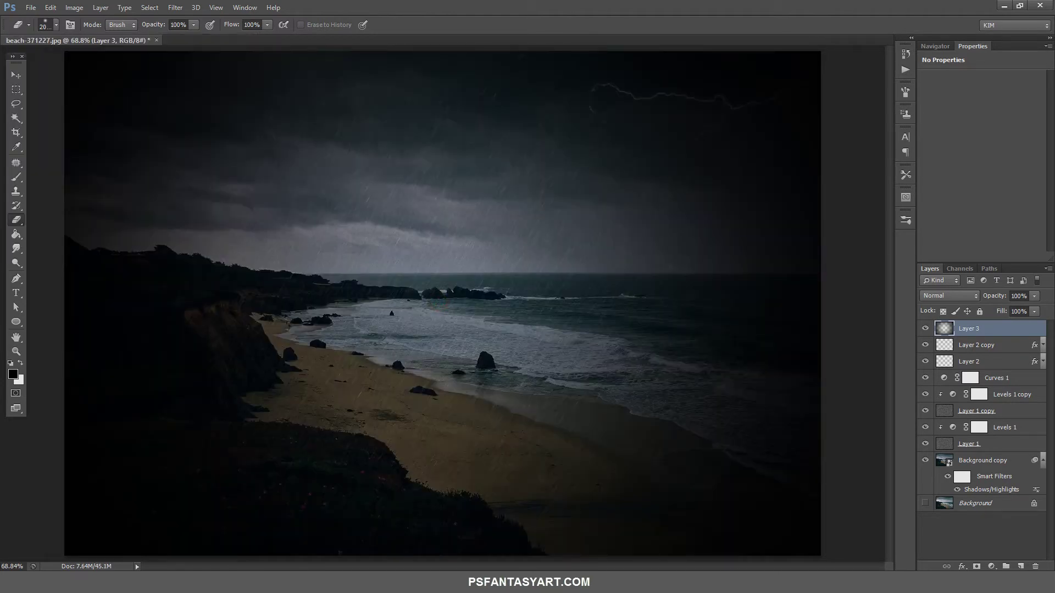
left_click(440, 301)
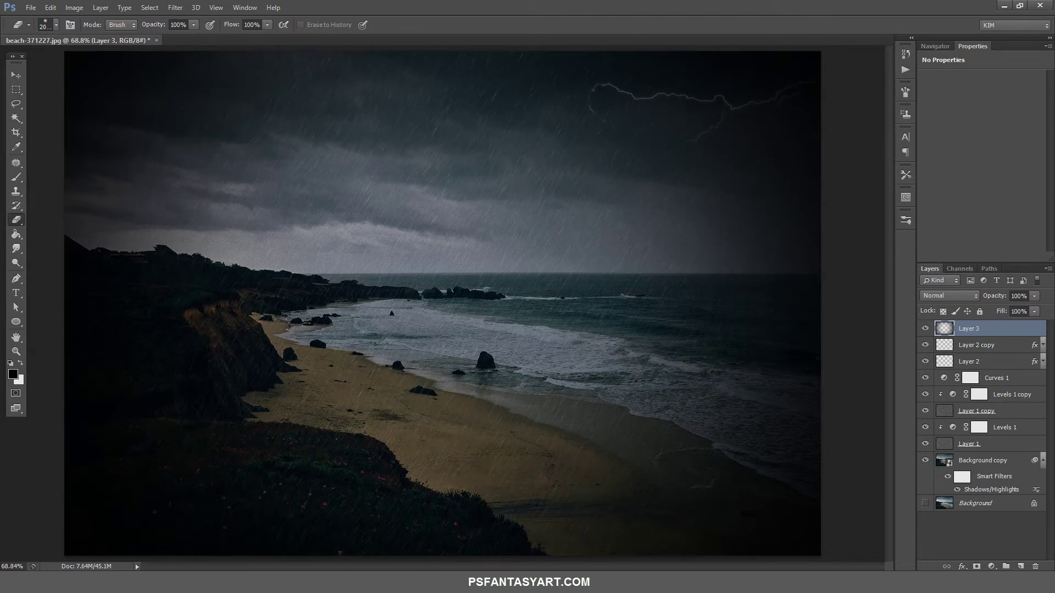
left_click(440, 300)
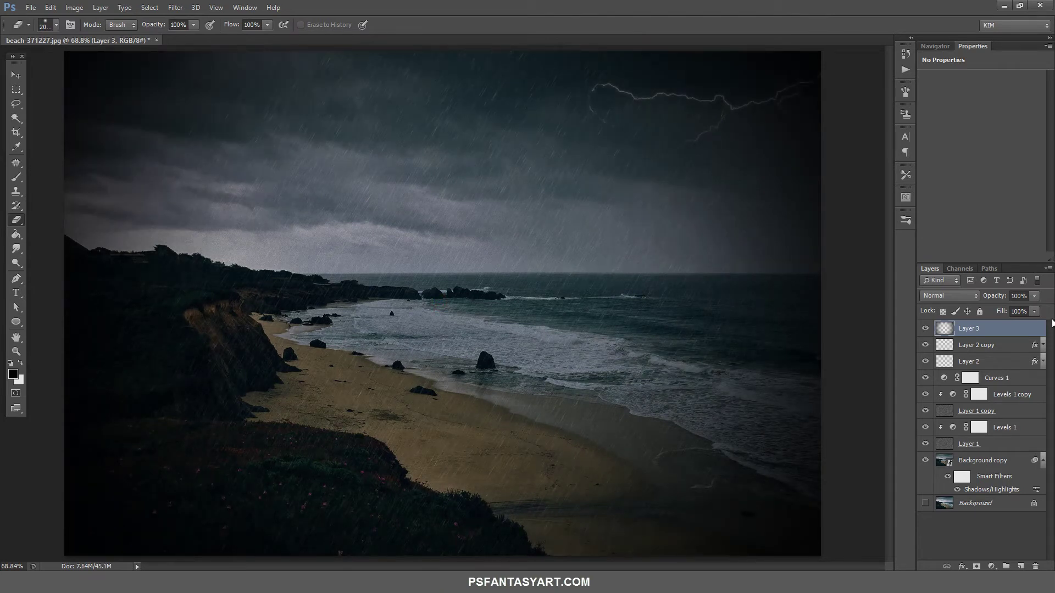
Lower Layer 3's opacity to 50% and toggle it to compare the vignette
left_click(1034, 312)
left_click_drag(1020, 311, 1013, 314)
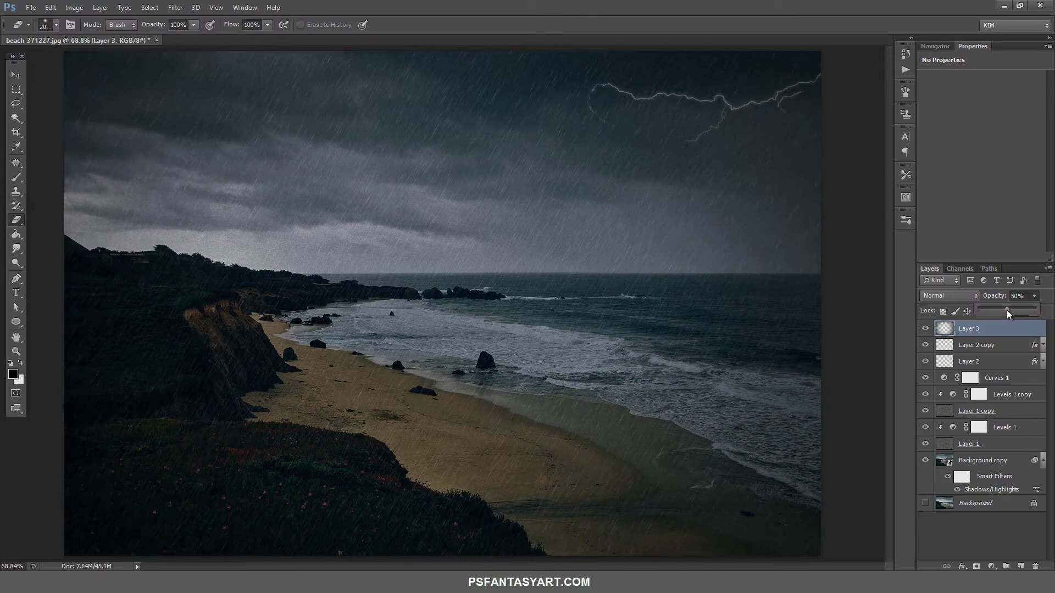
left_click(925, 329)
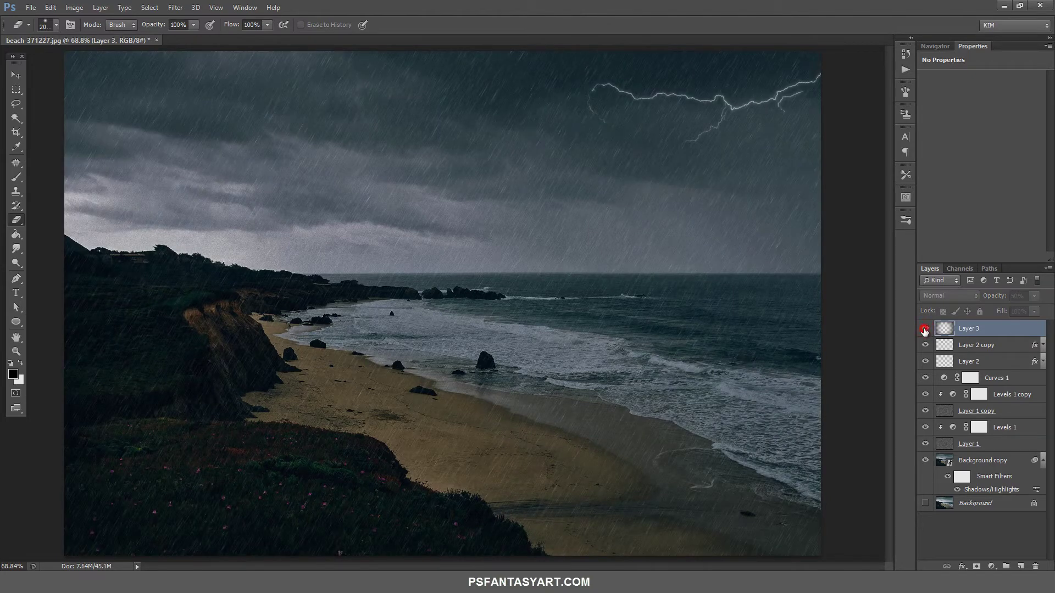
left_click(925, 329)
left_click(925, 328)
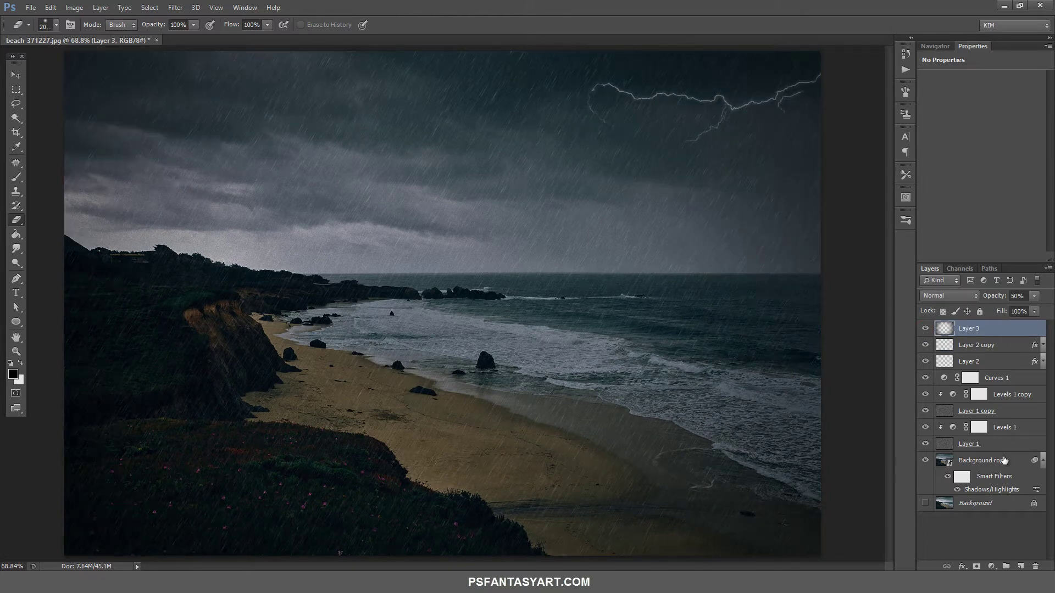
Group Layer 3 through Background copy into Group 1
left_click(980, 466)
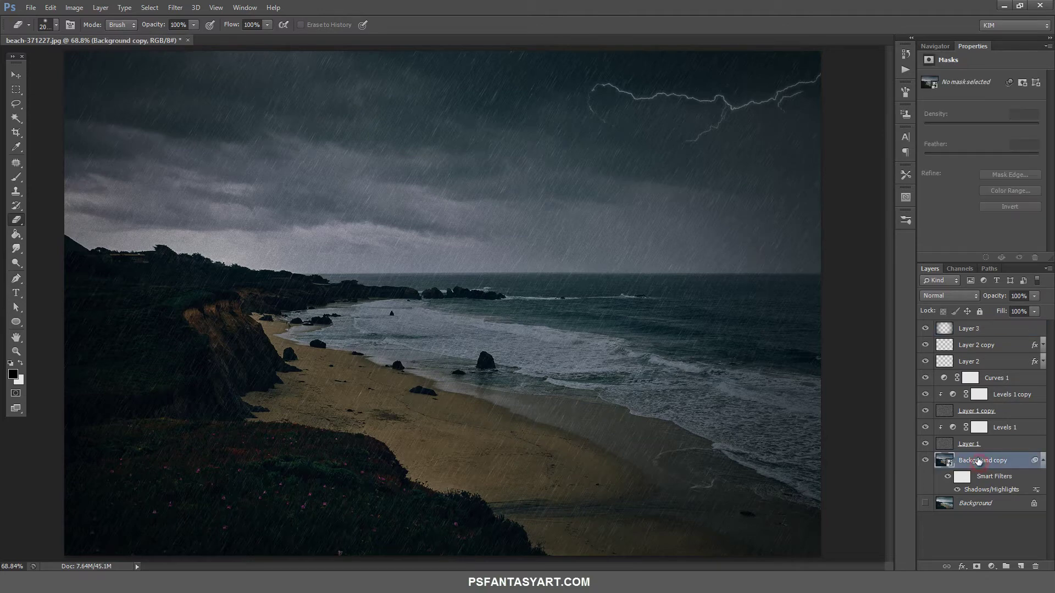
left_click(970, 329, "shift")
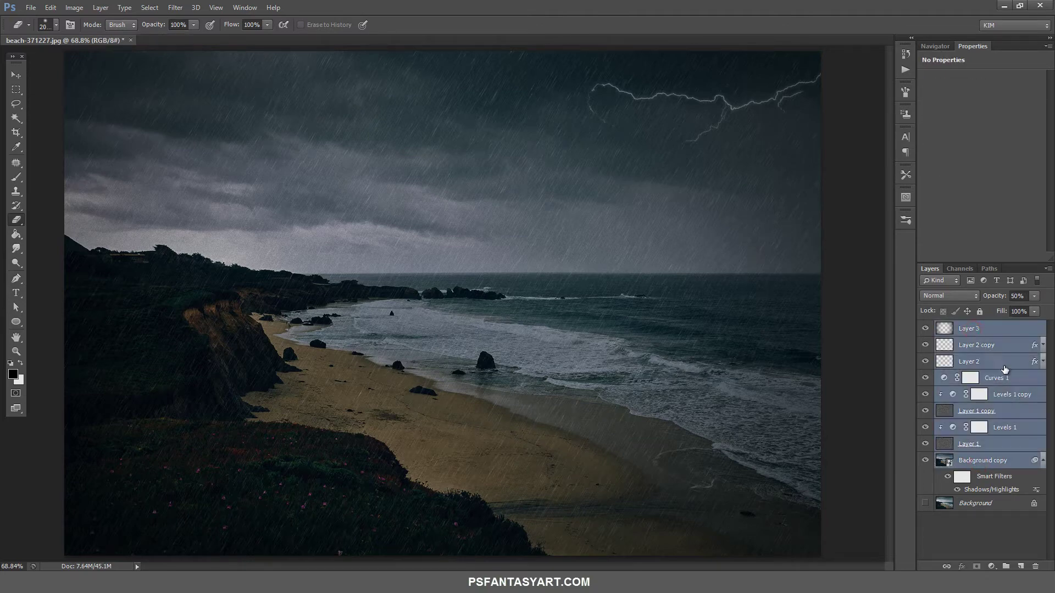
right_click(996, 333)
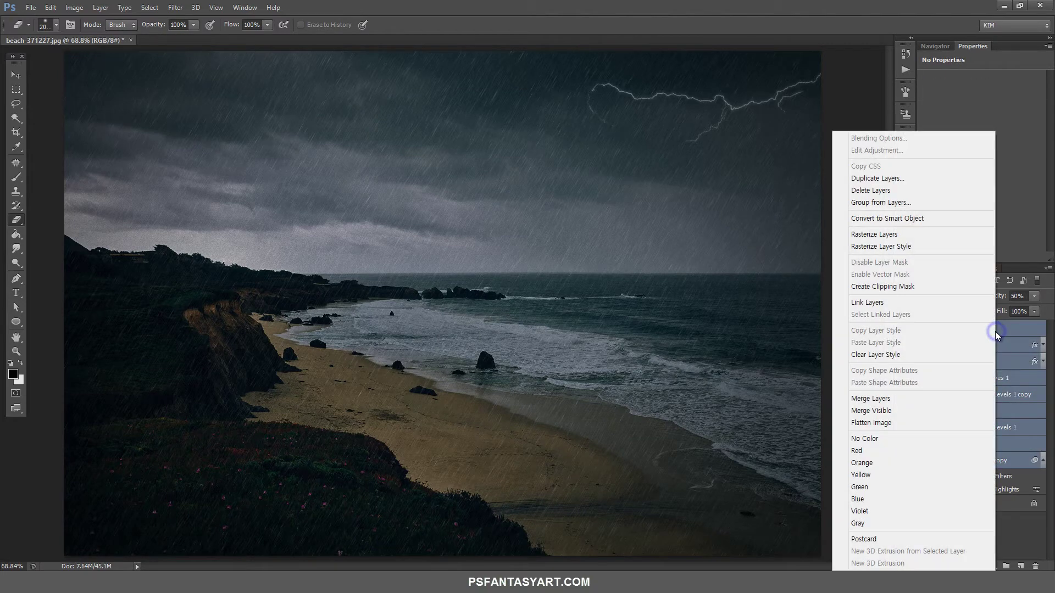
left_click(863, 203)
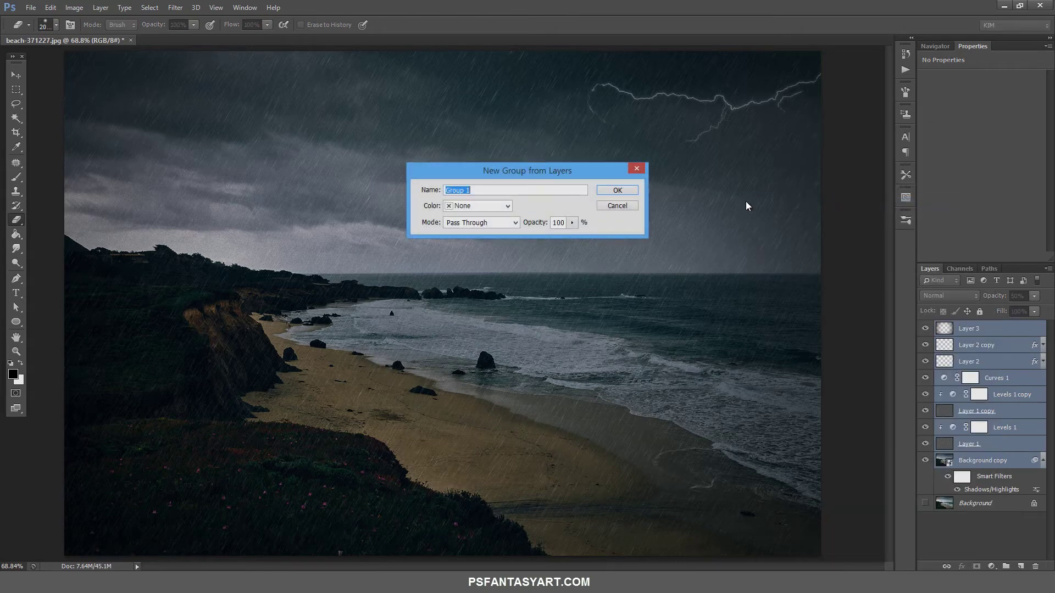
left_click(614, 190)
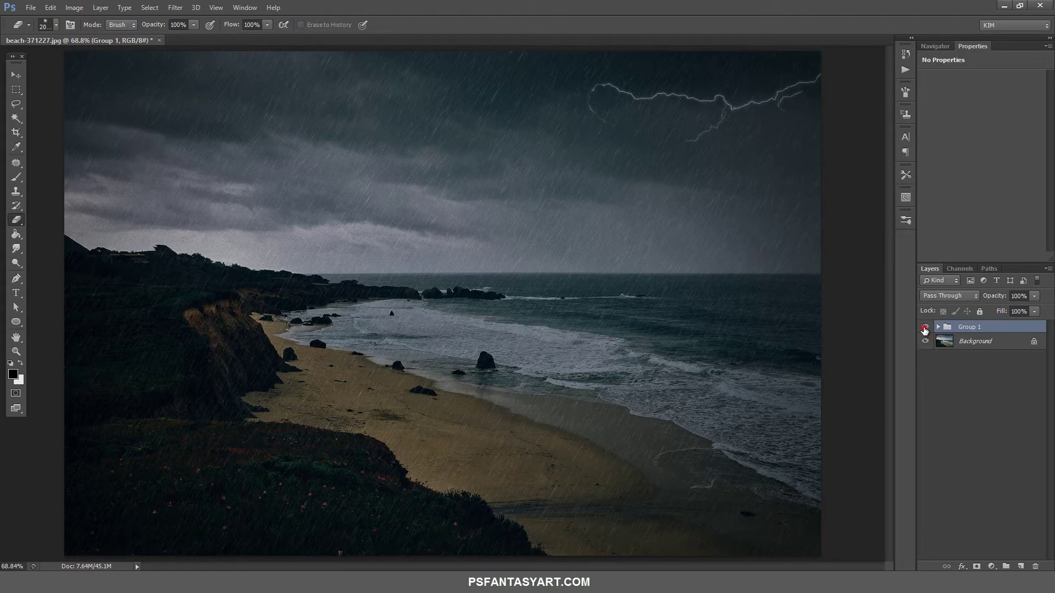
Toggle Group 1 off and on to compare before and after, then adjust the zoom
left_click(925, 328)
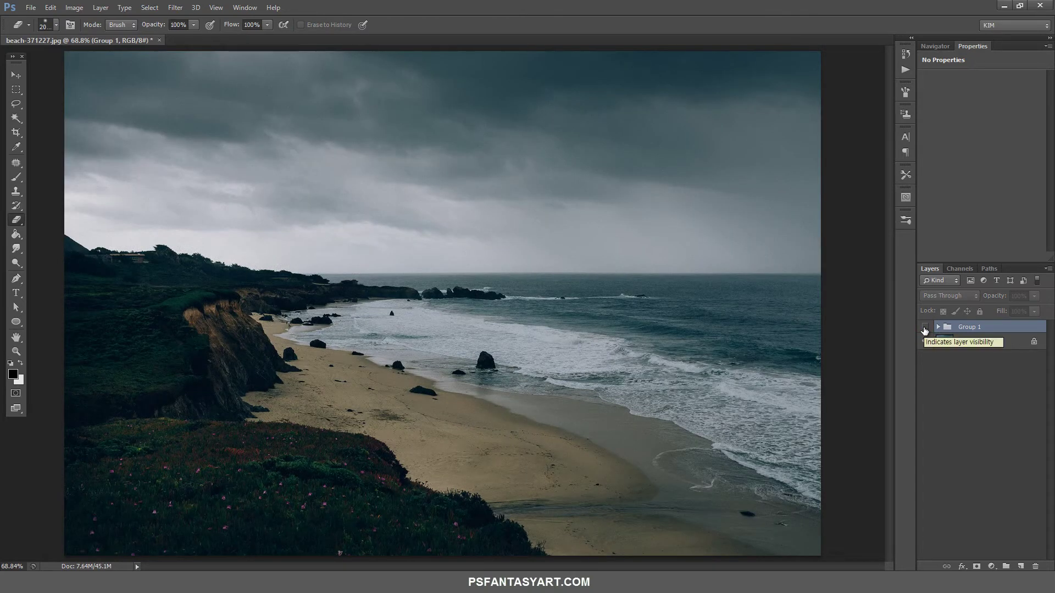
left_click(925, 328)
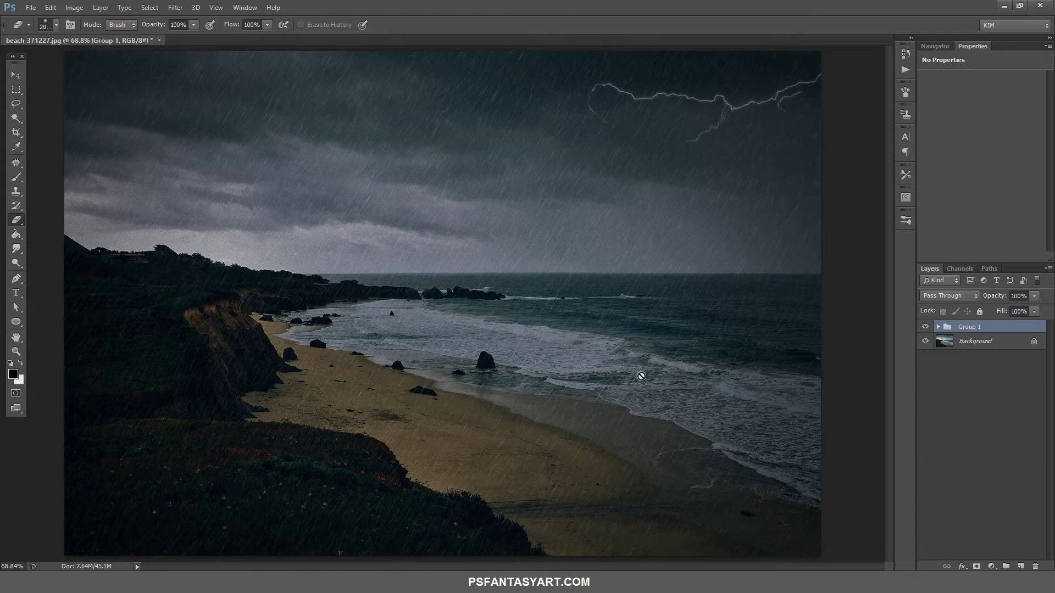
left_click(16, 351)
right_click(455, 318)
left_click(493, 376)
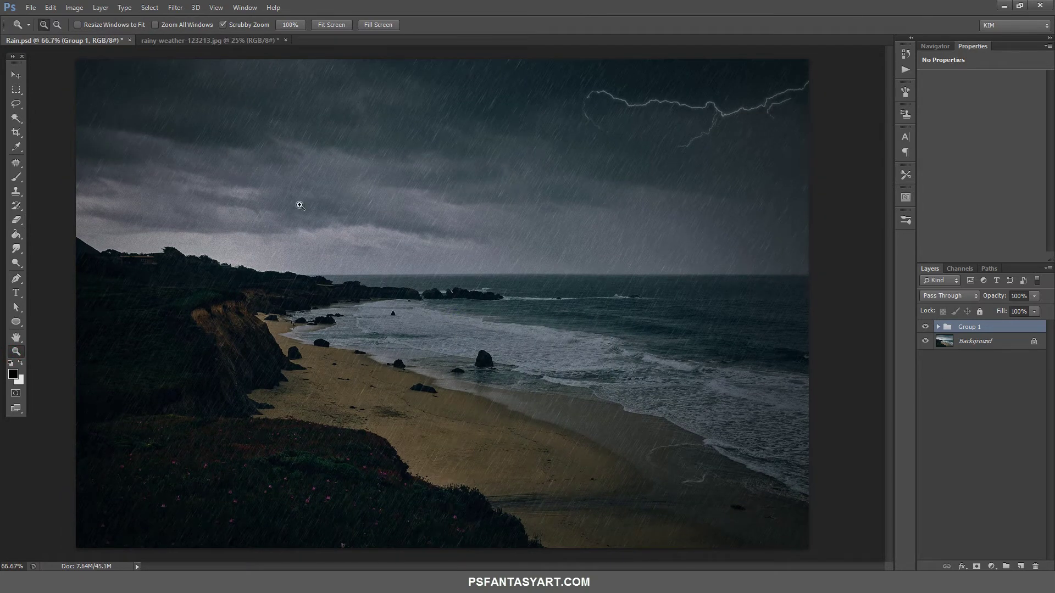
Trash the Background layer in Rain.psd and expand Group 1 to show its storm layers
left_click(16, 75)
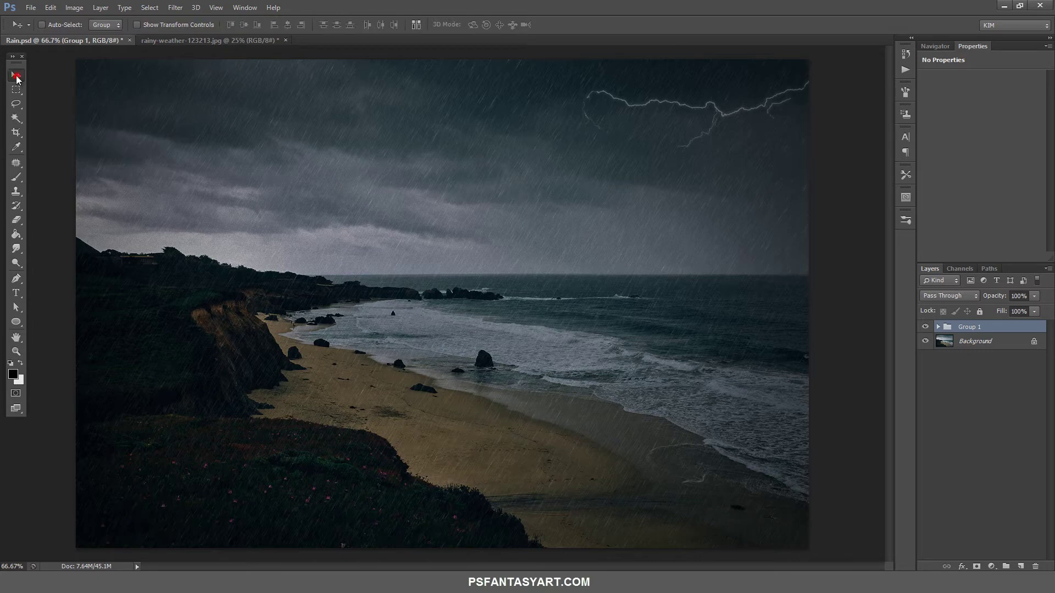
left_click(225, 39)
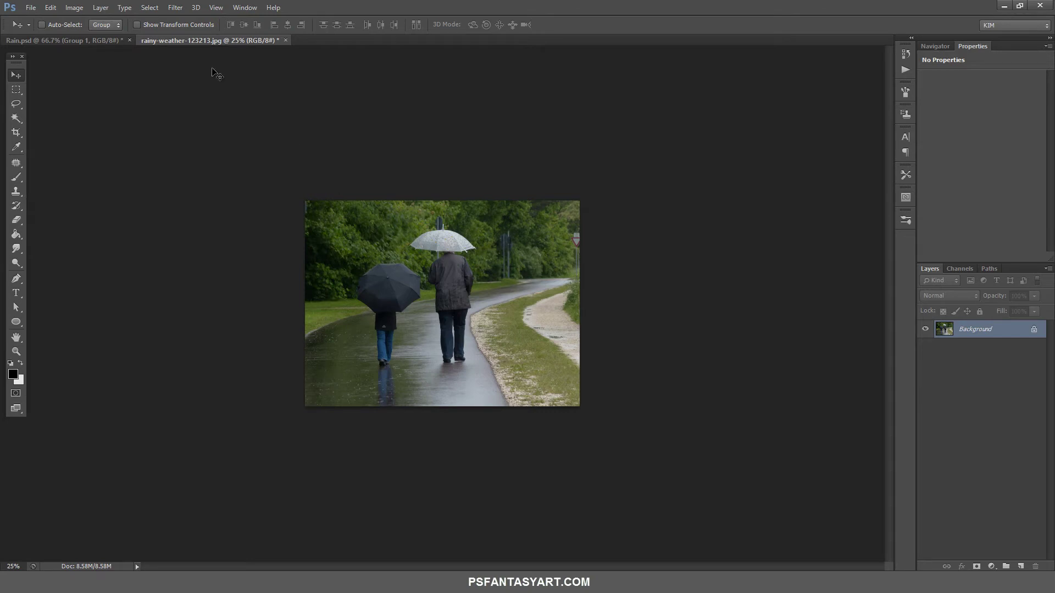
left_click(91, 40)
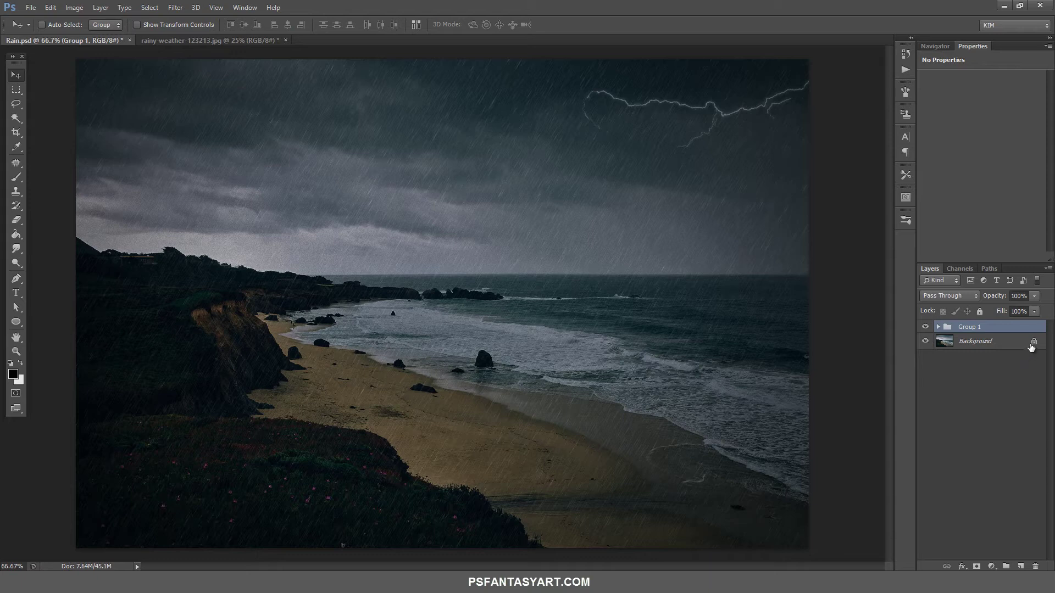
left_click_drag(999, 343, 1036, 566)
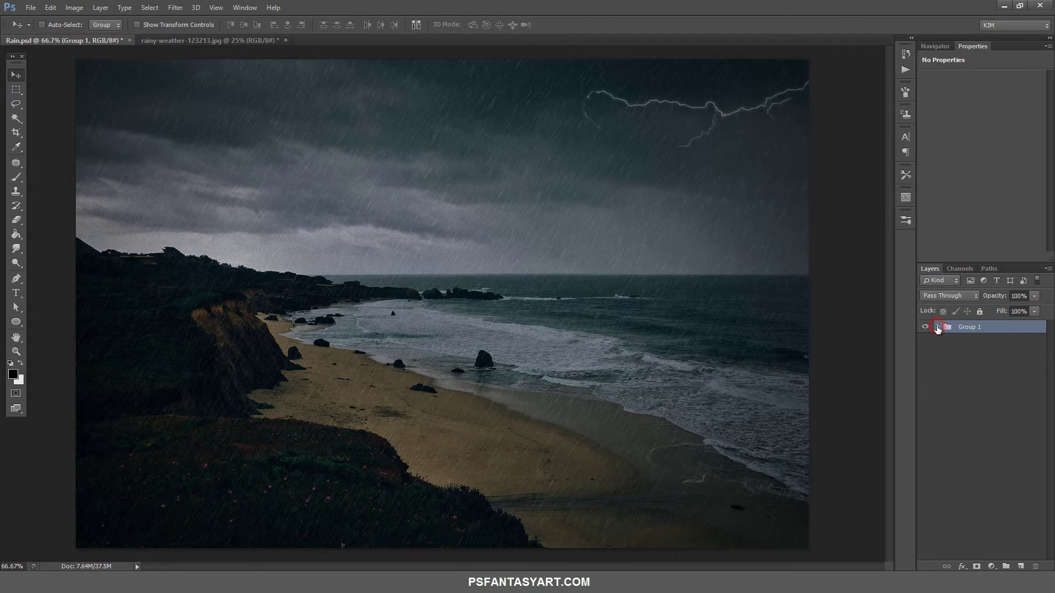
left_click(938, 327)
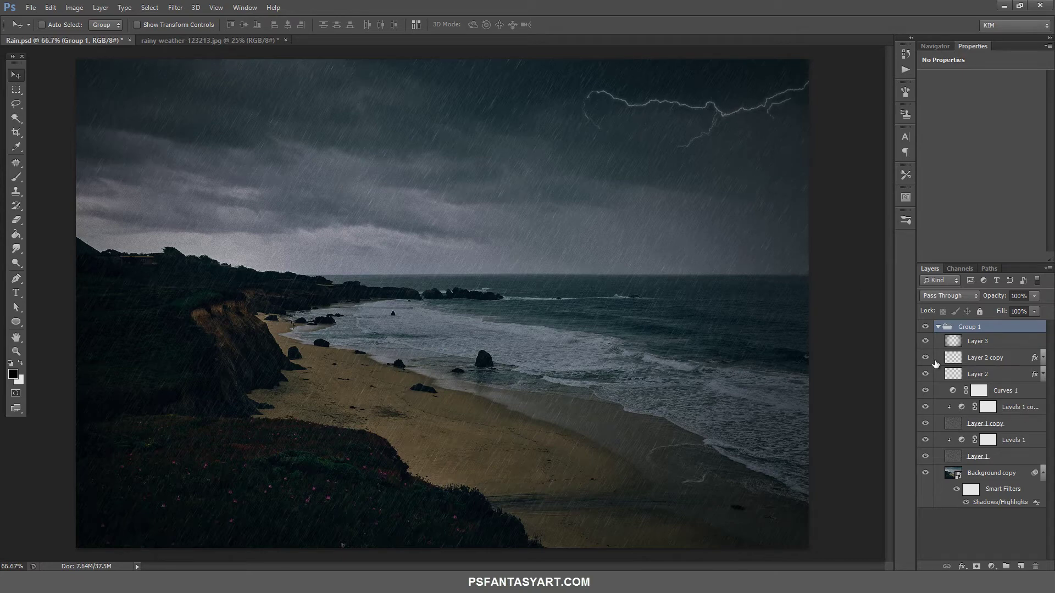
Group Layer 2 and Layer 2 copy and start naming the group 'lightning'
left_click(955, 360)
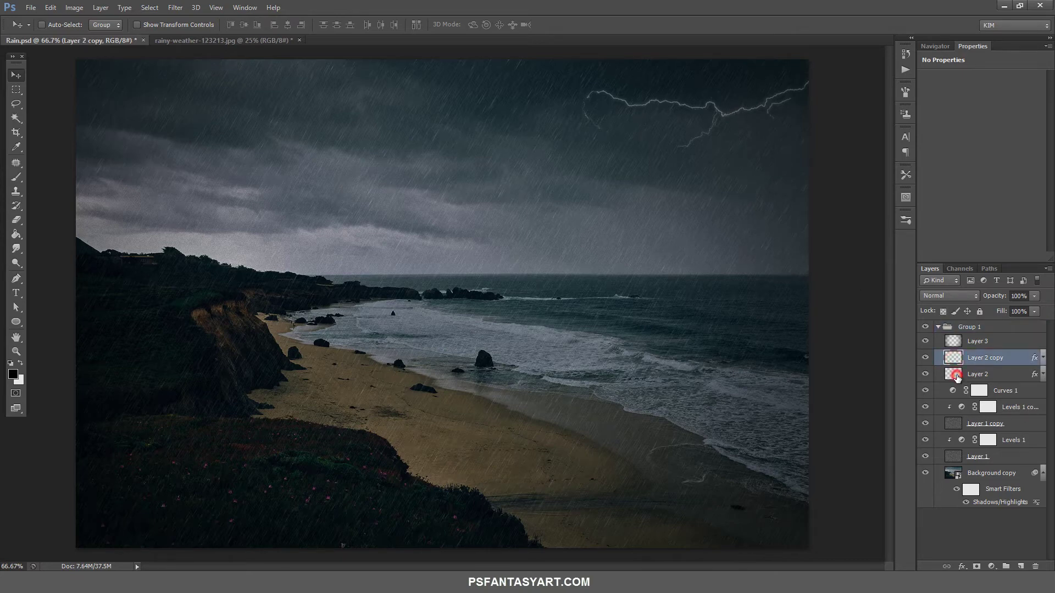
left_click(957, 377, "shift")
right_click(983, 364)
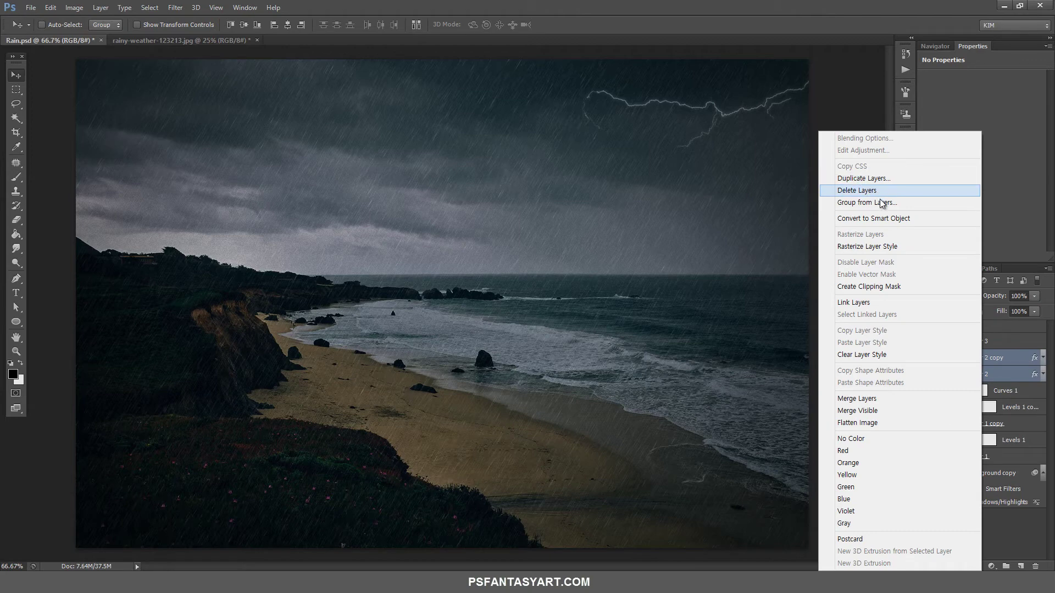
left_click(871, 202)
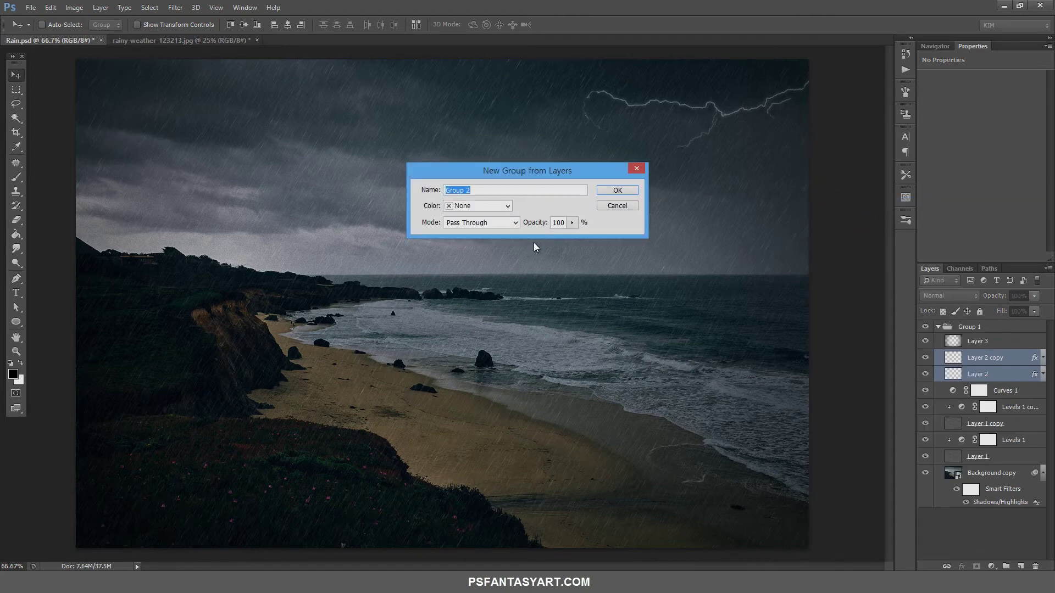
key("BackSpace")
type("ig")
type("htning")
Name the group 'lightning', hide it, and check rainy-weather-123213.jpg is 2000×1500 px
key("Return")
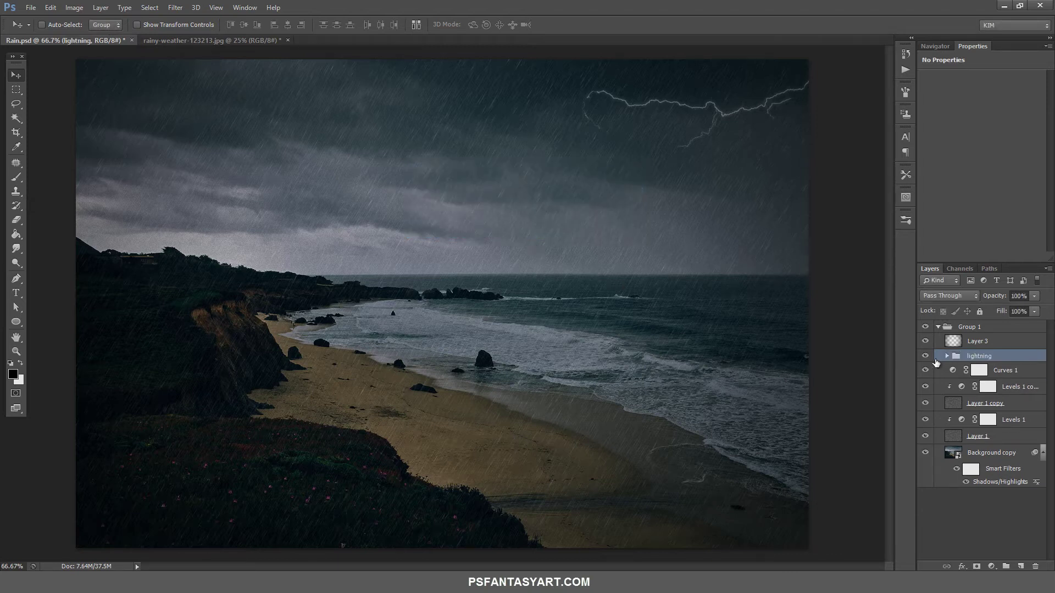
left_click(925, 356)
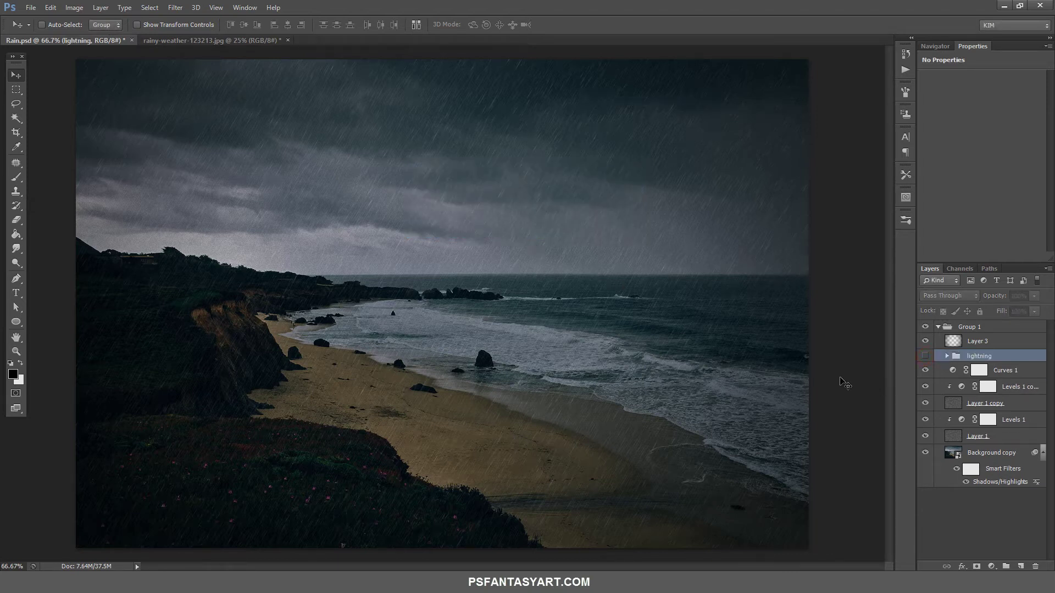
left_click(172, 41)
left_click(75, 7)
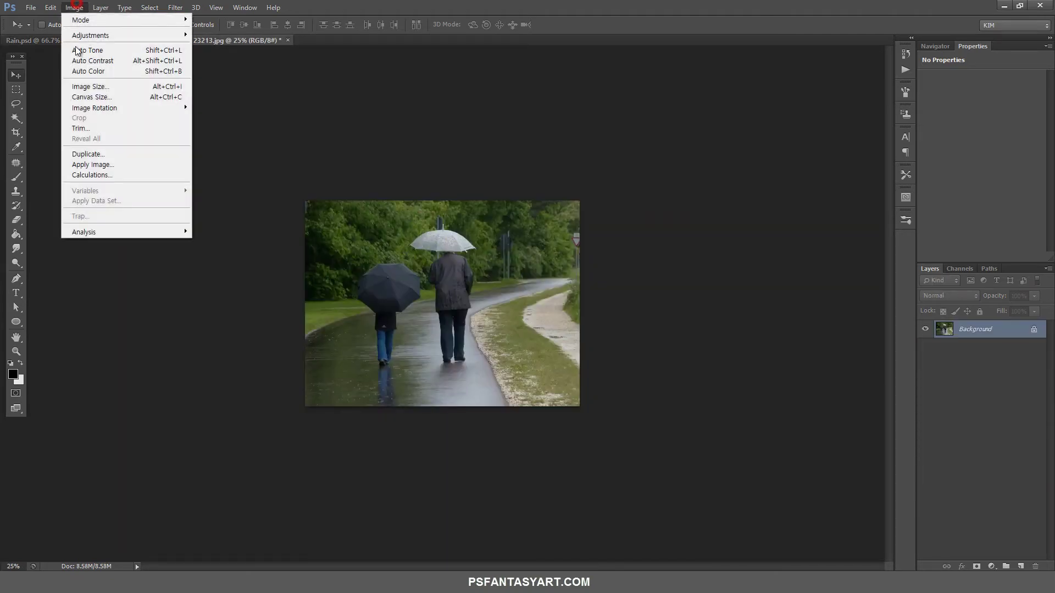
left_click(88, 87)
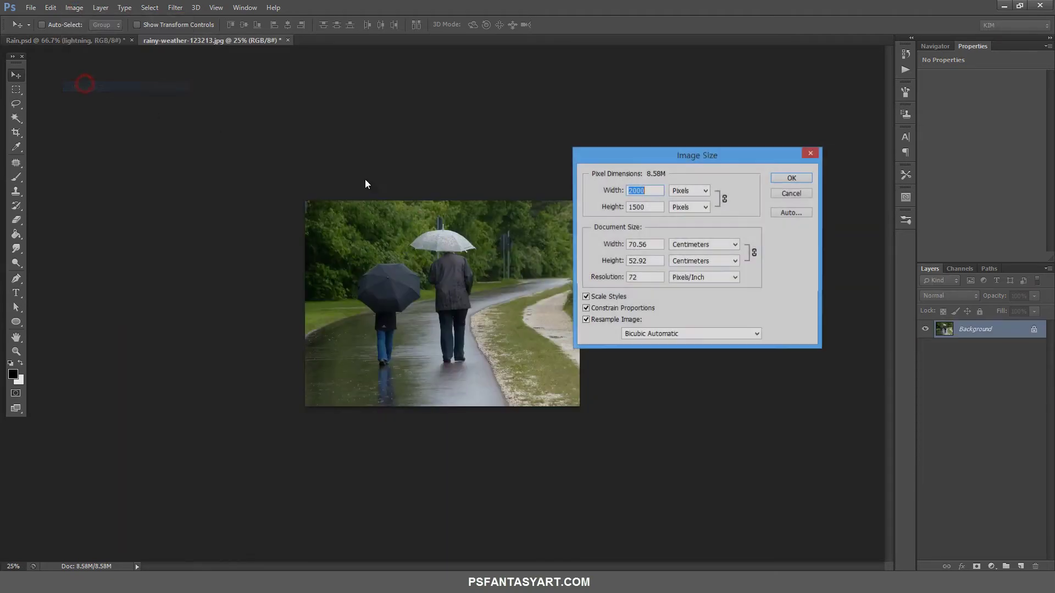
left_click(647, 190)
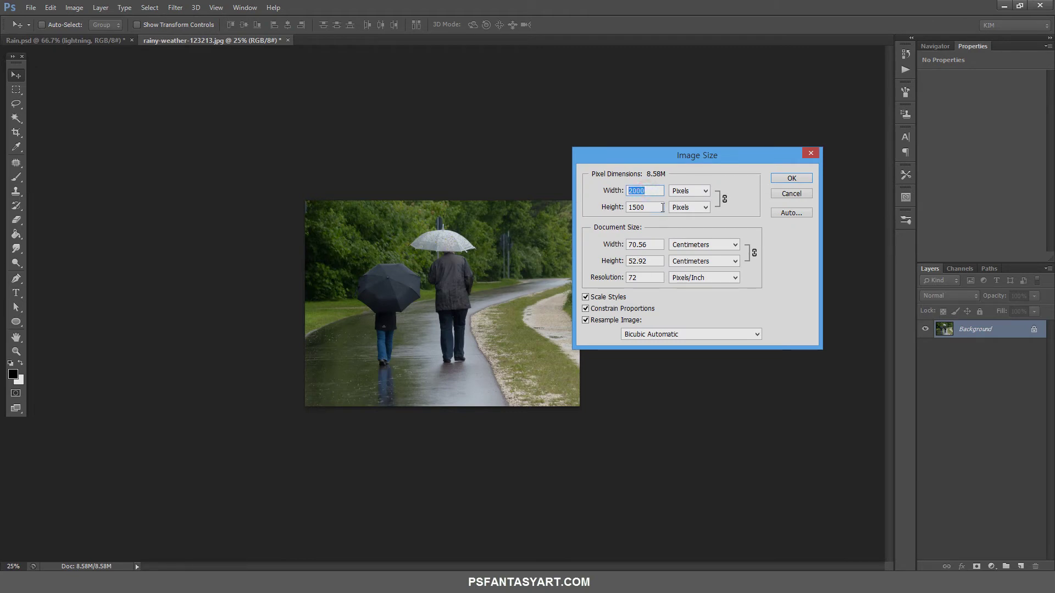
left_click(792, 179)
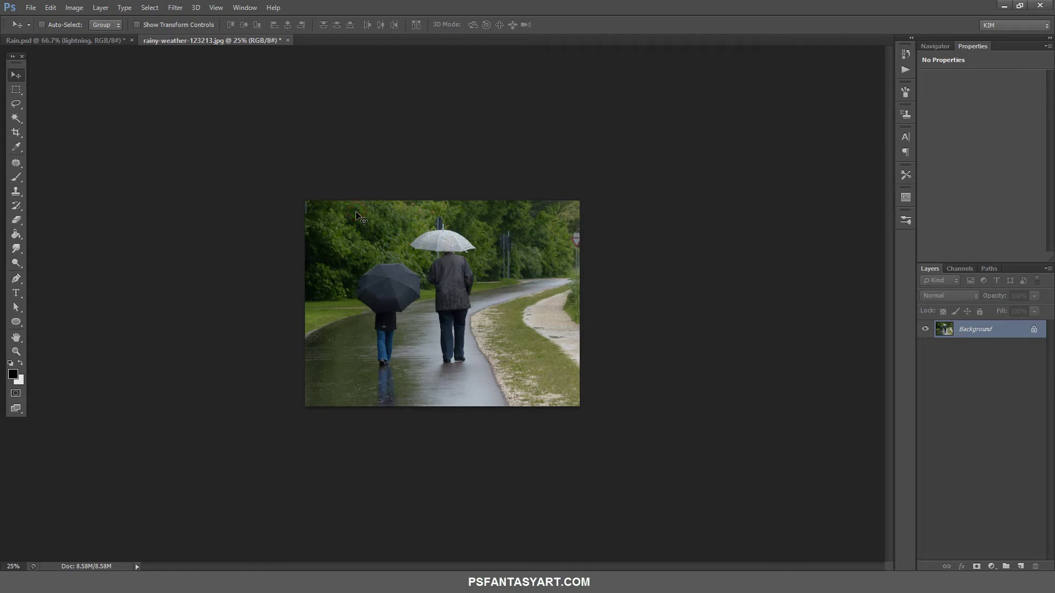
Paste the umbrella photo into Rain.psd as Layer 4, duplicate it, and hide the original
left_click(105, 43)
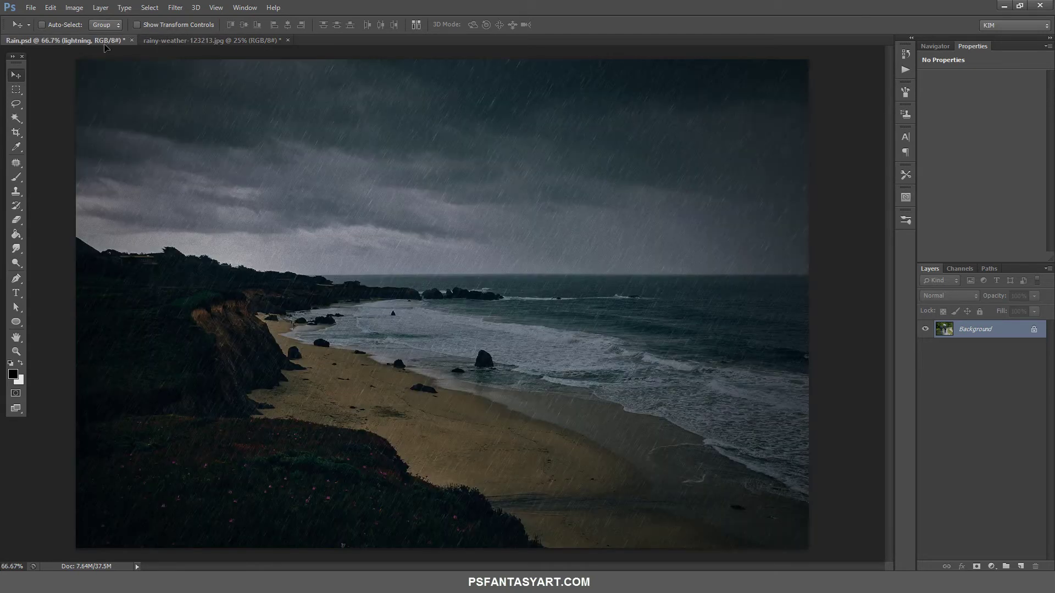
key("ctrl+v")
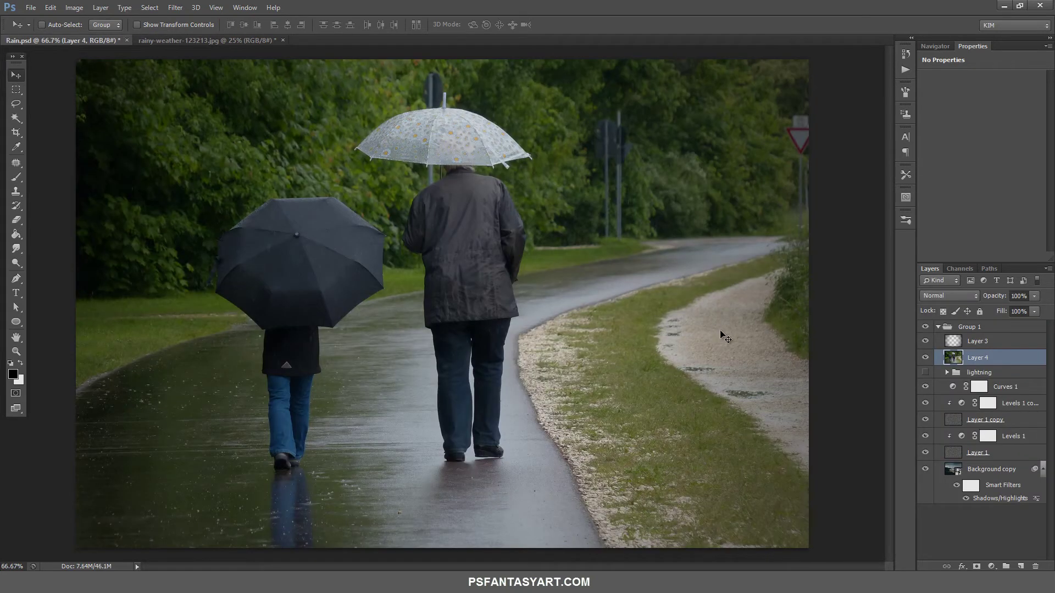
left_click_drag(1022, 357, 1029, 464)
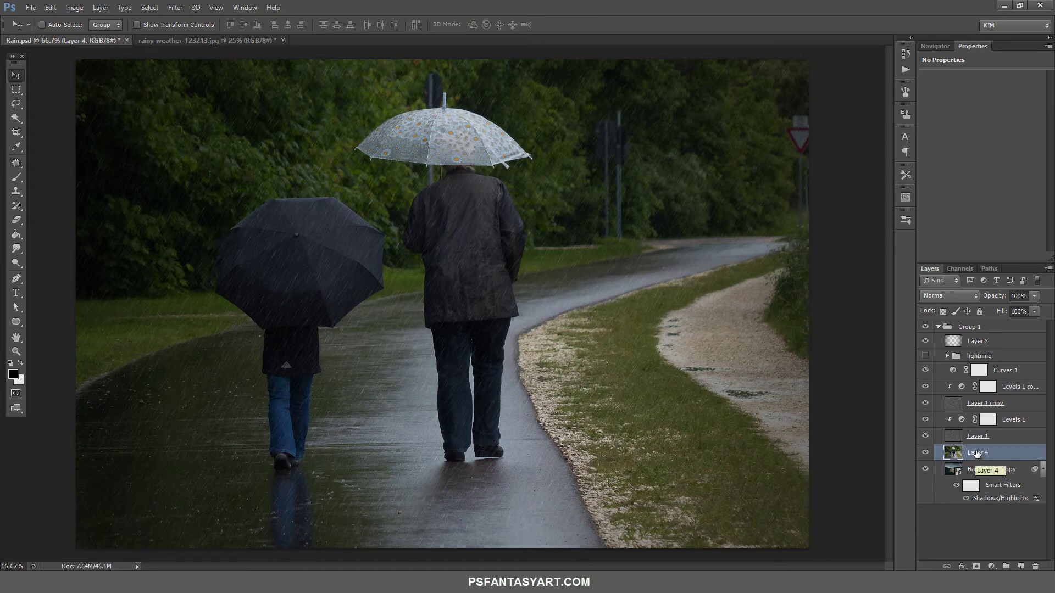
left_click_drag(1021, 455, 1021, 566)
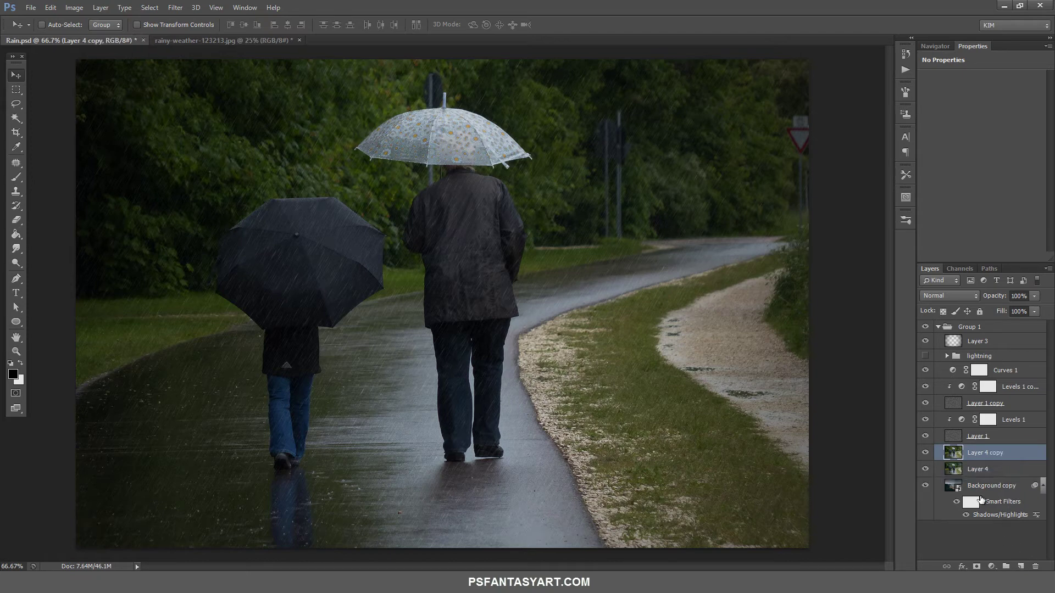
left_click(926, 470)
Make Layer 4 copy a smart object with Shadows/Highlights, delete Background copy, move Layer 4 to the bottom
right_click(1003, 454)
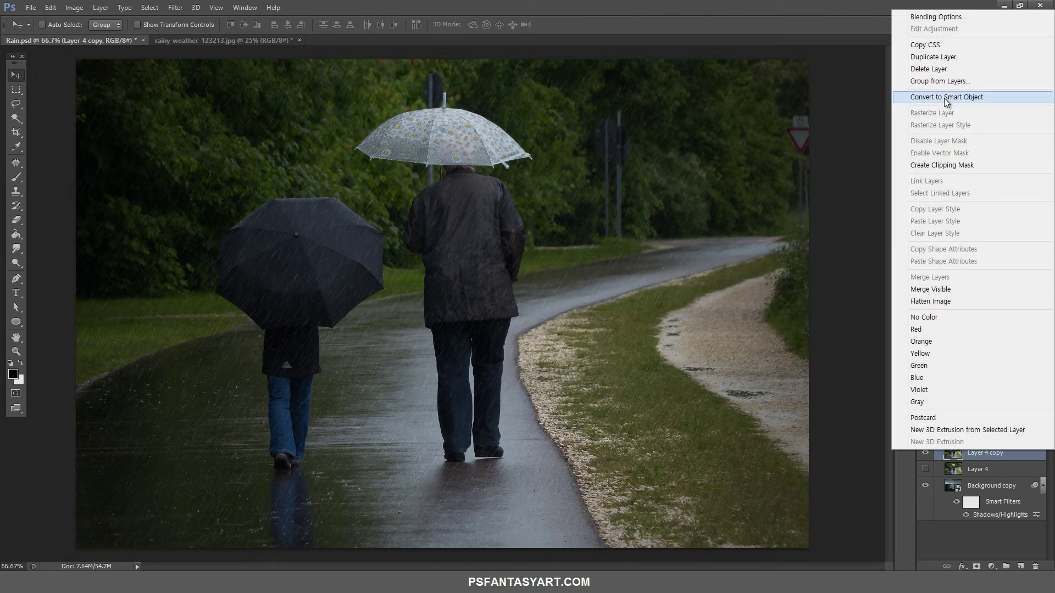
left_click(945, 98)
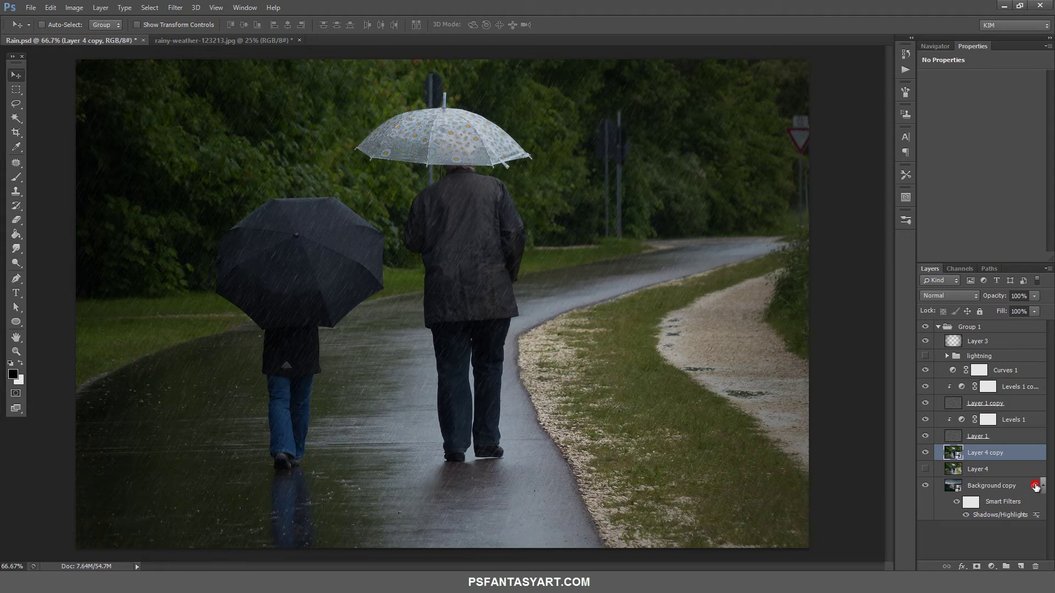
left_click_drag(1035, 486, 1032, 452)
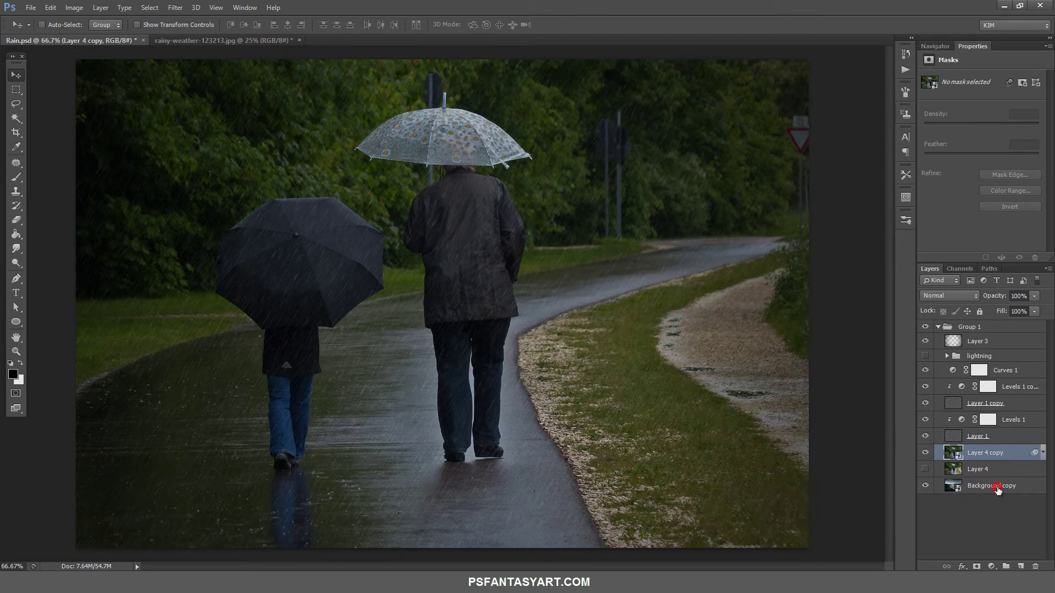
left_click_drag(997, 489, 1036, 567)
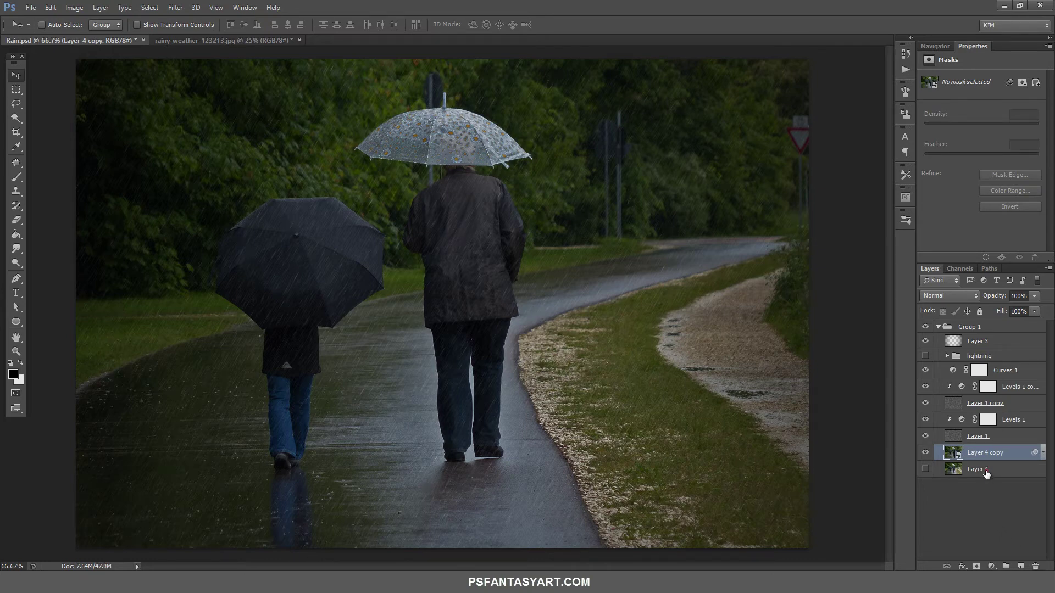
left_click_drag(986, 474, 985, 497)
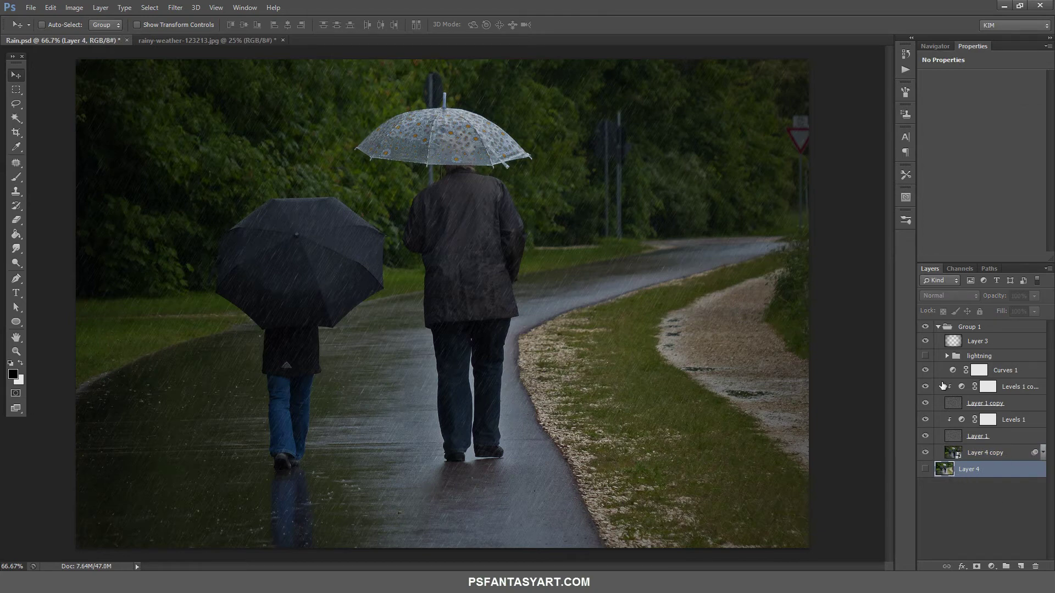
Add a new Layer 5 above the lightning group and set the Lasso feather to 1 px
left_click(996, 357)
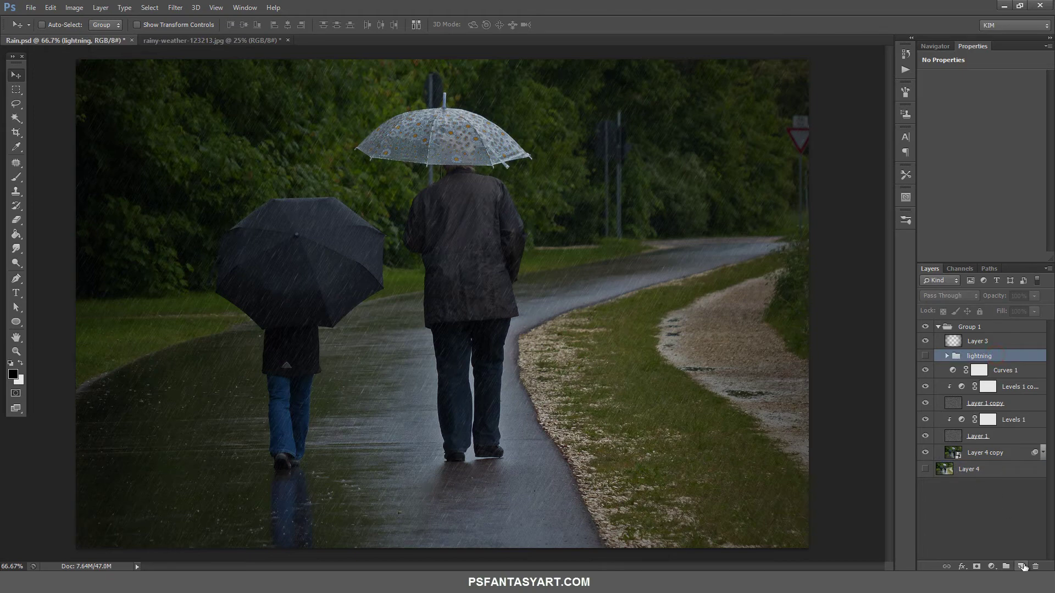
left_click(1022, 566)
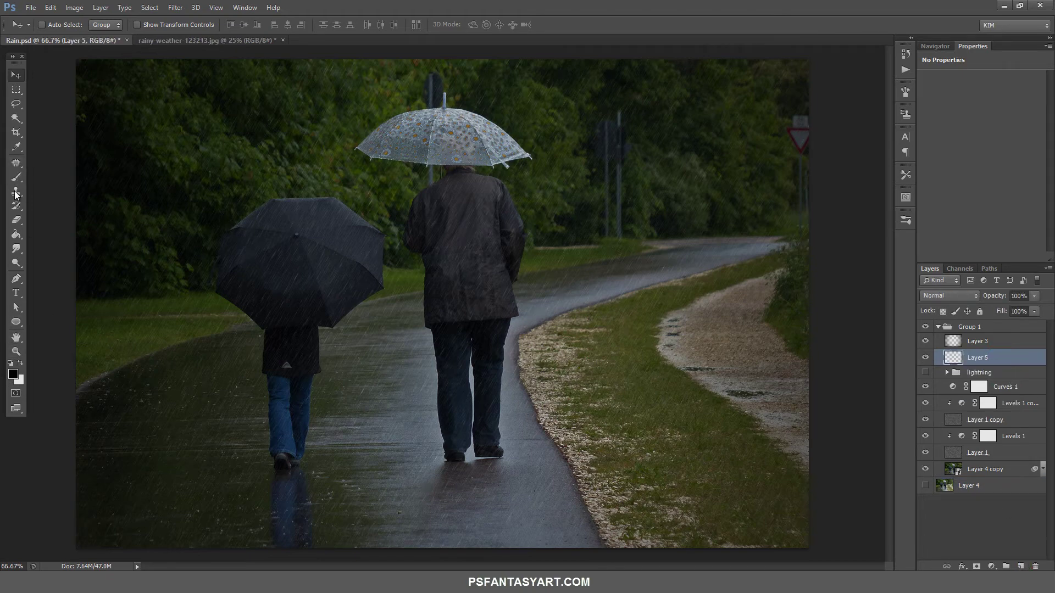
left_click(16, 103)
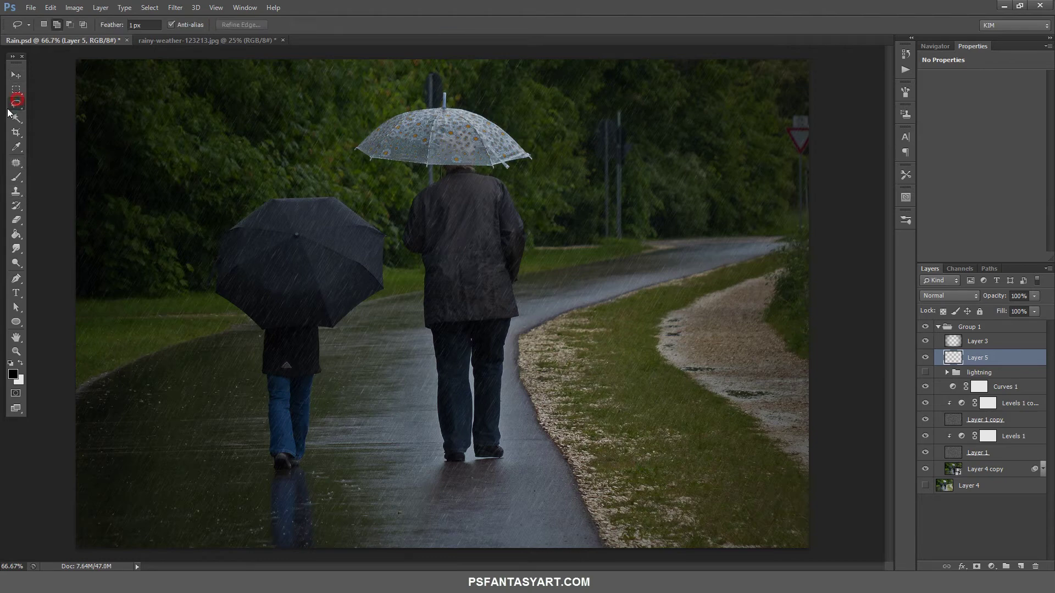
left_click(149, 23)
type("1")
Zoom in on the child's feet, lasso the lower leg and fill it with black
left_click(16, 352)
left_click(296, 456)
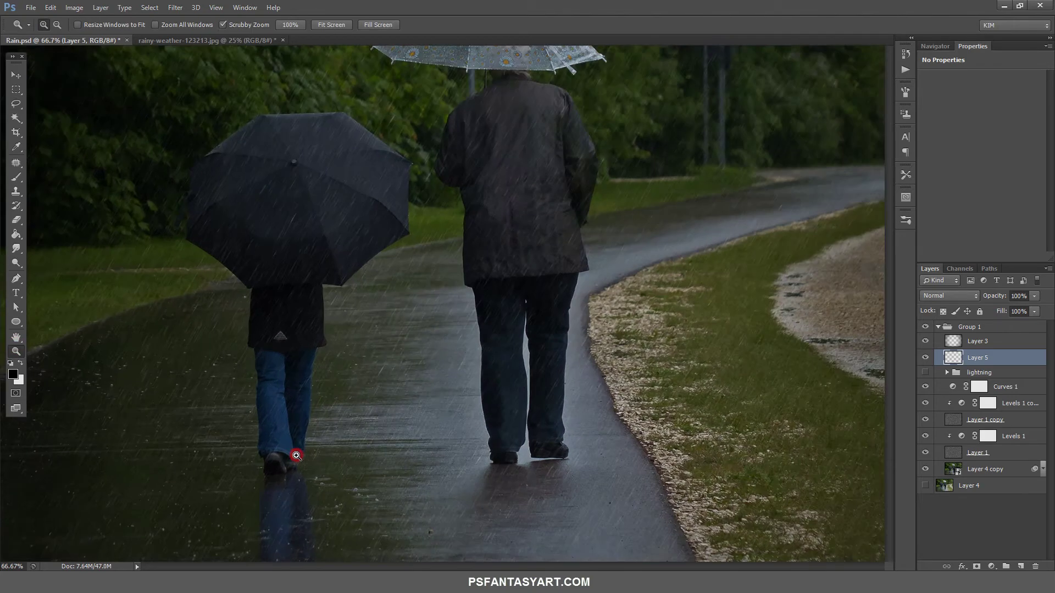
left_click(16, 104)
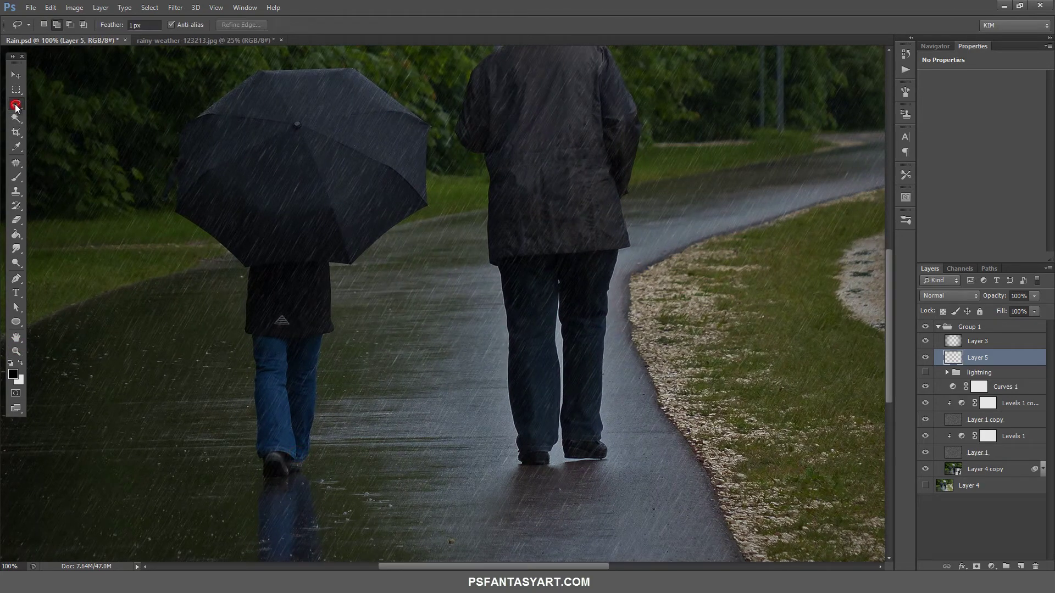
mouse_move(298, 455)
left_mouse_down()
mouse_move(278, 404)
mouse_move(262, 447)
left_mouse_up()
left_click_drag(263, 452, 301, 448)
left_click(16, 234)
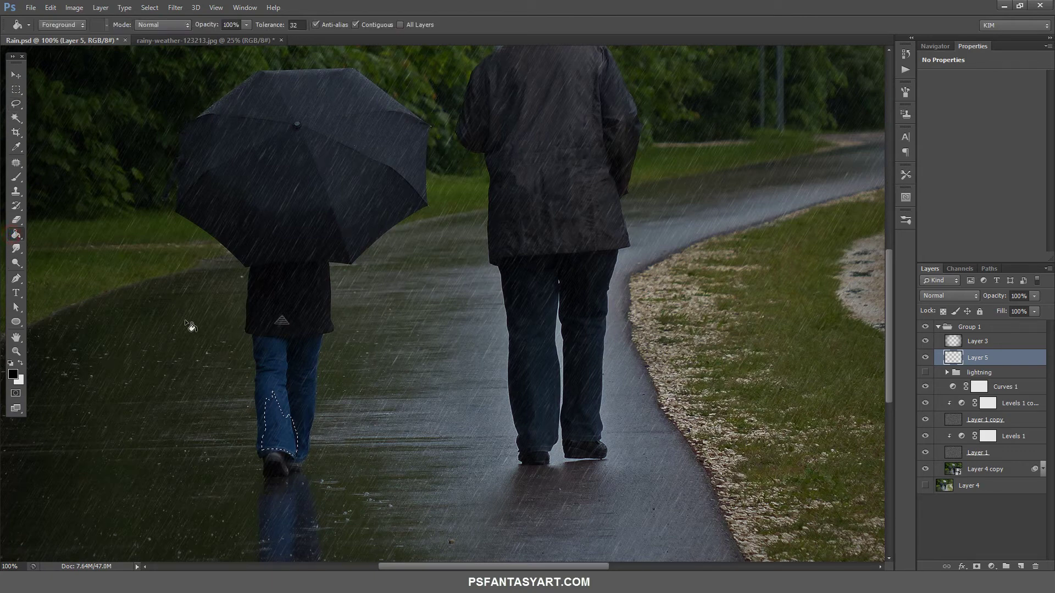
left_click(275, 439)
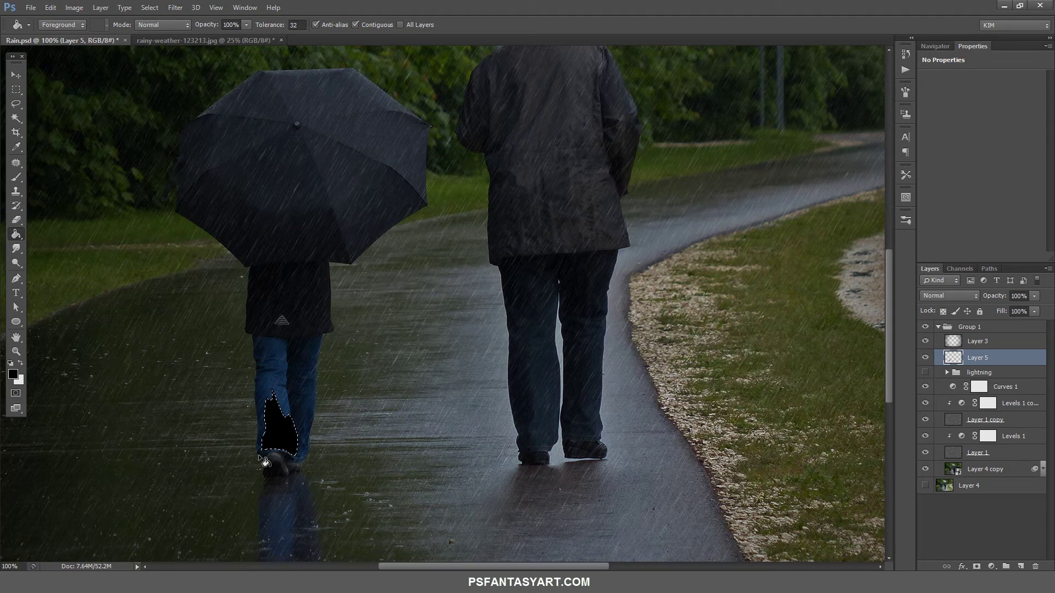
key("ctrl+d")
Lower Layer 5's opacity to 30%
left_click(1034, 296)
left_click_drag(1033, 309, 1003, 309)
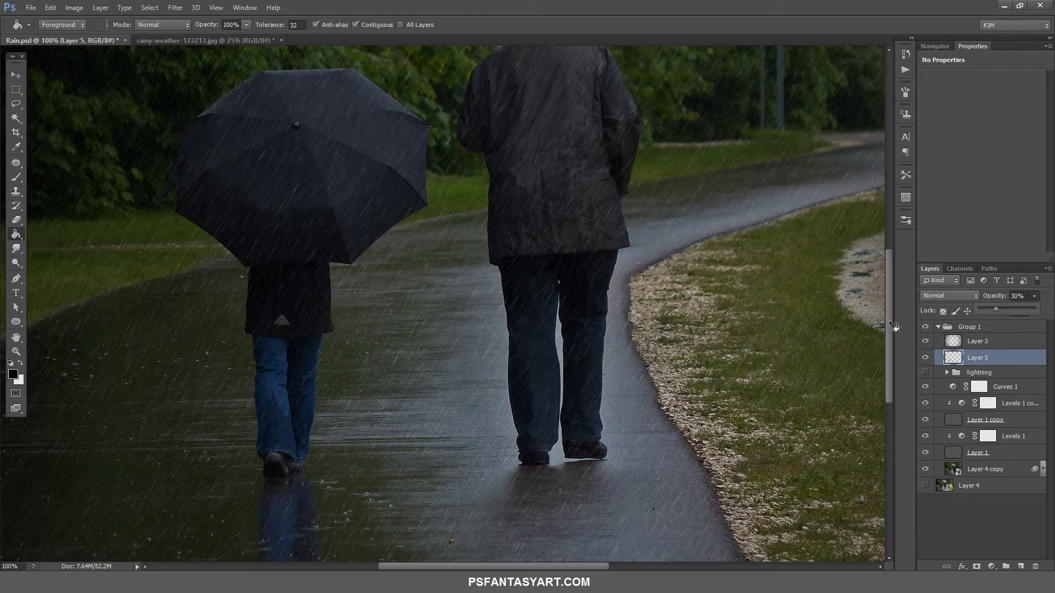
key("l")
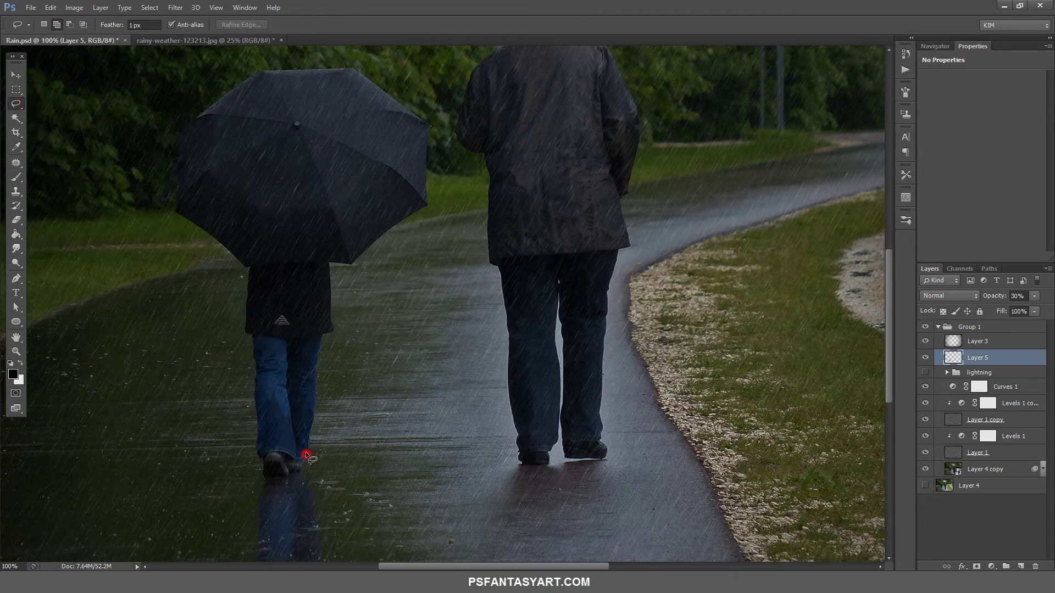
Fill a black wet strip along the right edge of the child's jeans
mouse_move(306, 454)
left_mouse_down()
mouse_move(314, 386)
mouse_move(300, 407)
mouse_move(306, 460)
left_mouse_up()
key("alt+Delete")
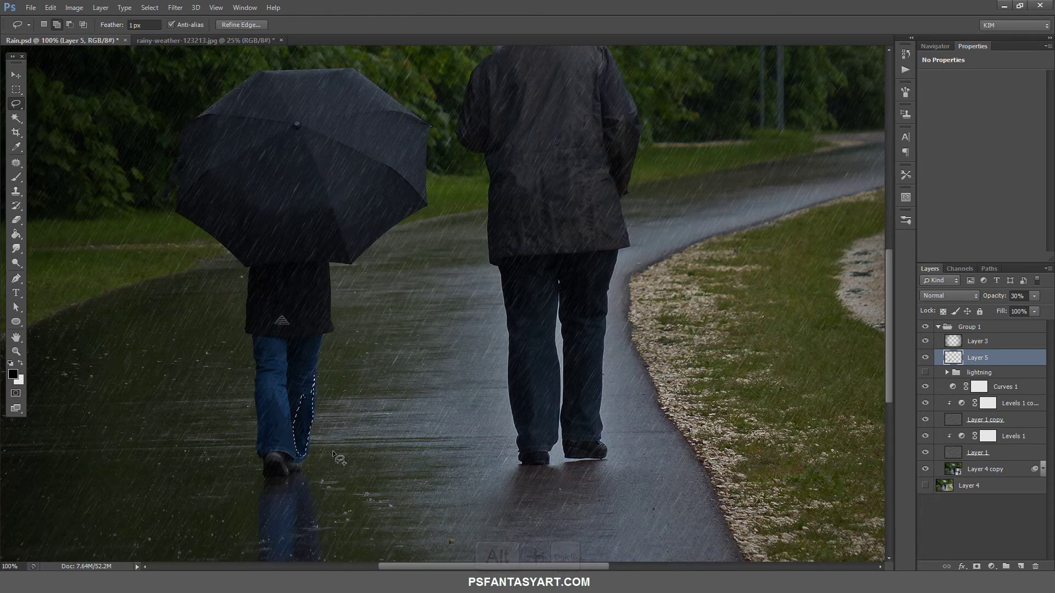
key("ctrl+d")
Lasso and fill two dark wet patches on the man's lower trouser leg
left_click_drag(550, 449, 560, 436)
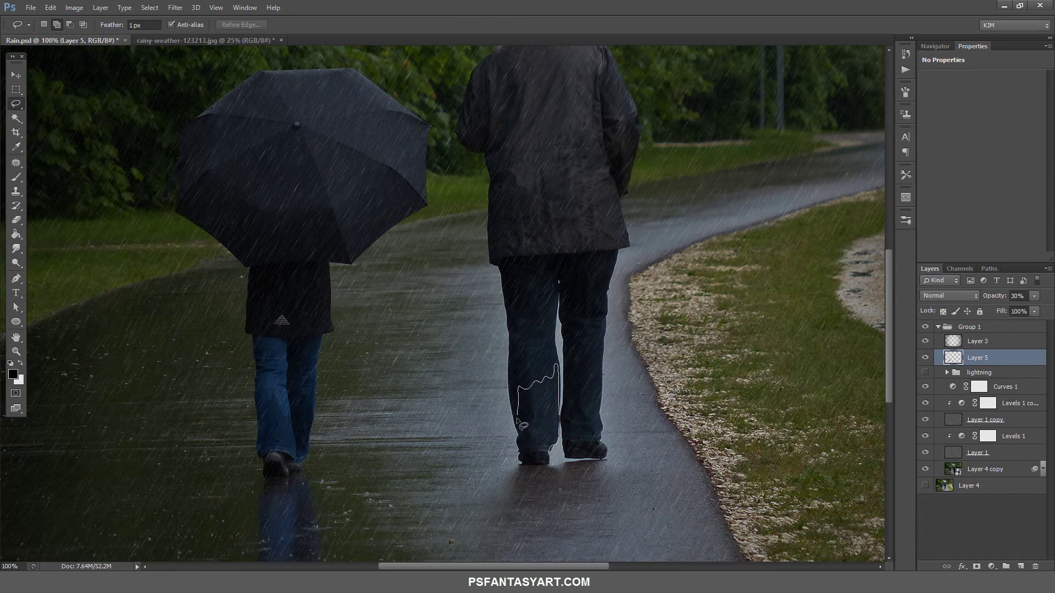
left_click_drag(542, 455, 553, 466)
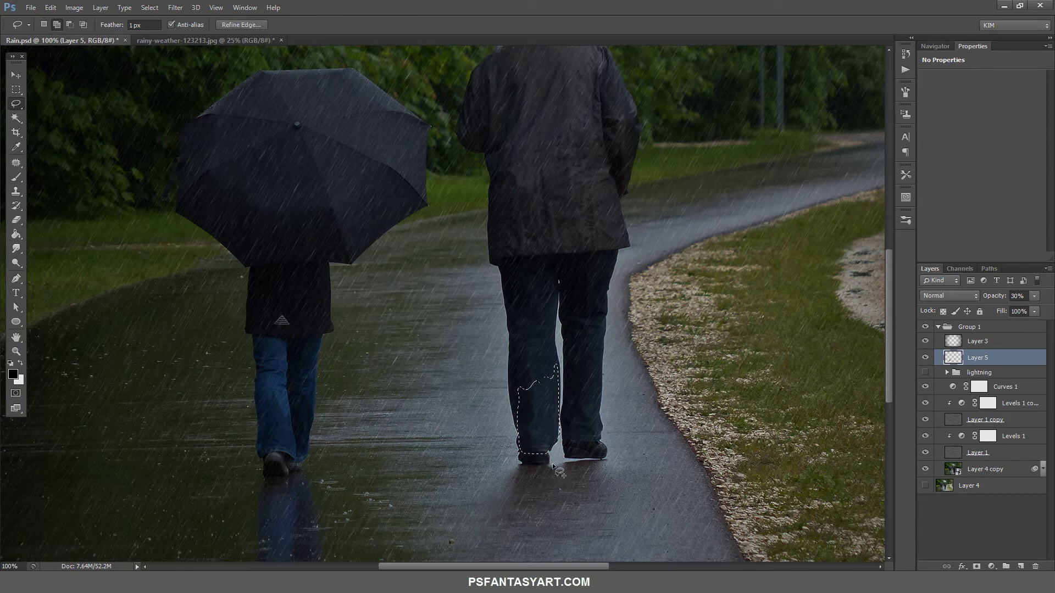
key("alt+Delete")
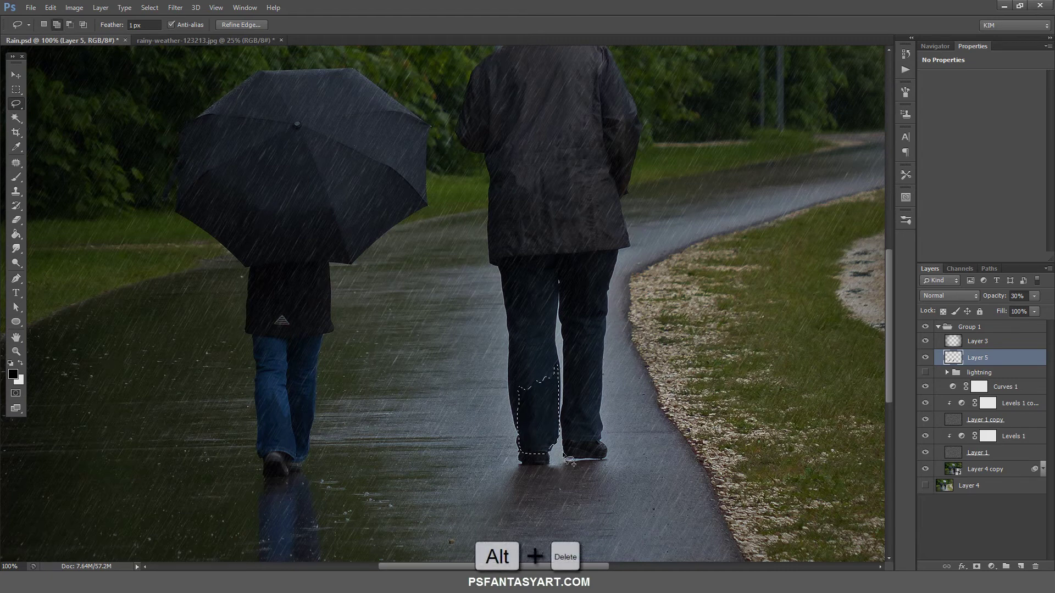
key("ctrl+d")
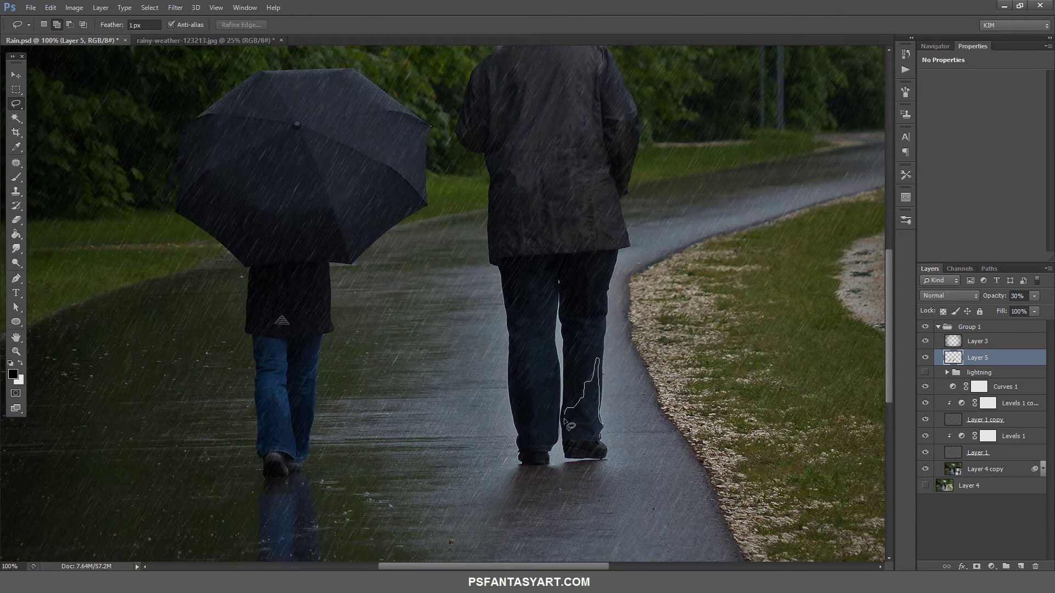
left_click_drag(599, 441, 599, 441)
key("alt+Delete")
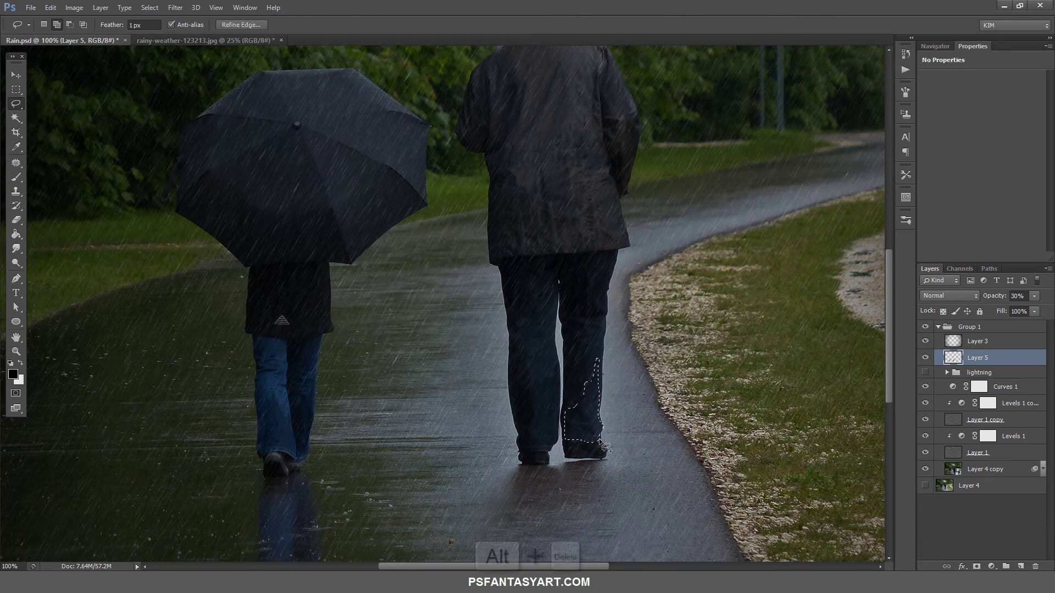
key("ctrl+d")
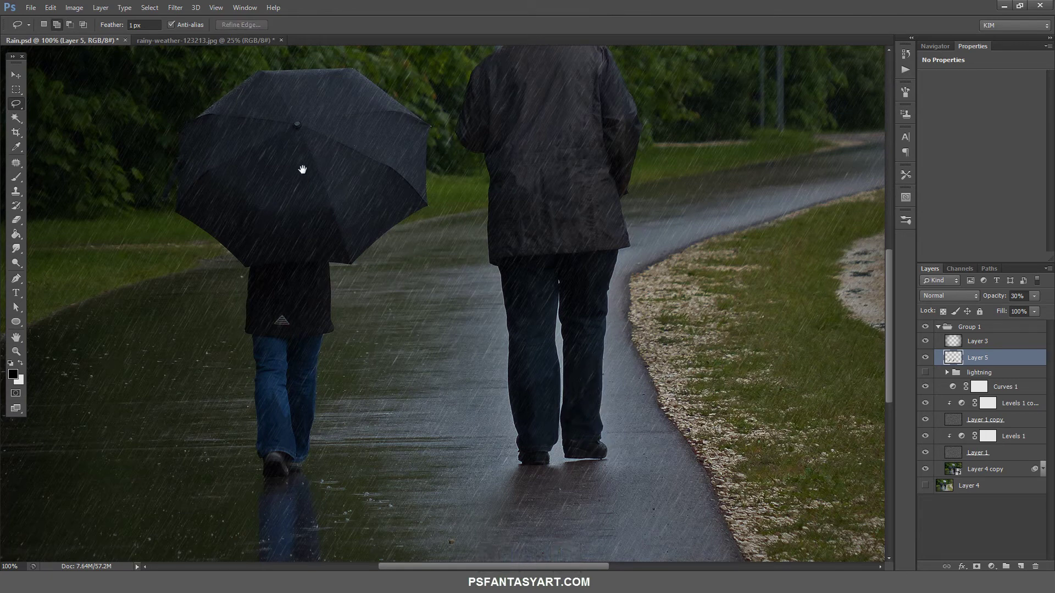
Darken strips along the black umbrella's lower edge and a patch on its top
left_click_drag(303, 169, 340, 238)
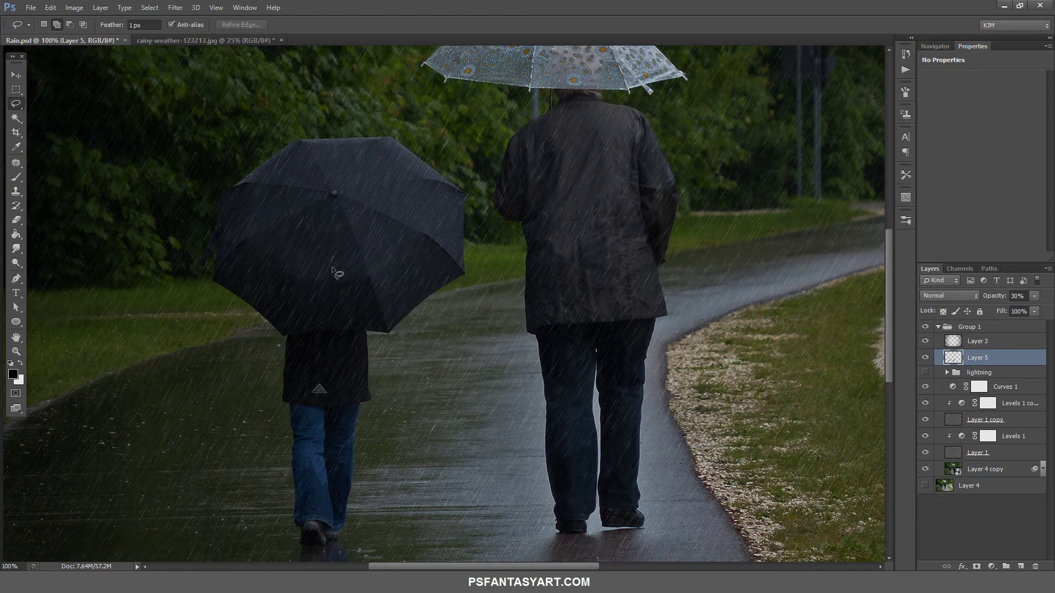
mouse_move(213, 251)
left_mouse_down()
mouse_move(355, 298)
mouse_move(398, 296)
mouse_move(447, 270)
left_mouse_up()
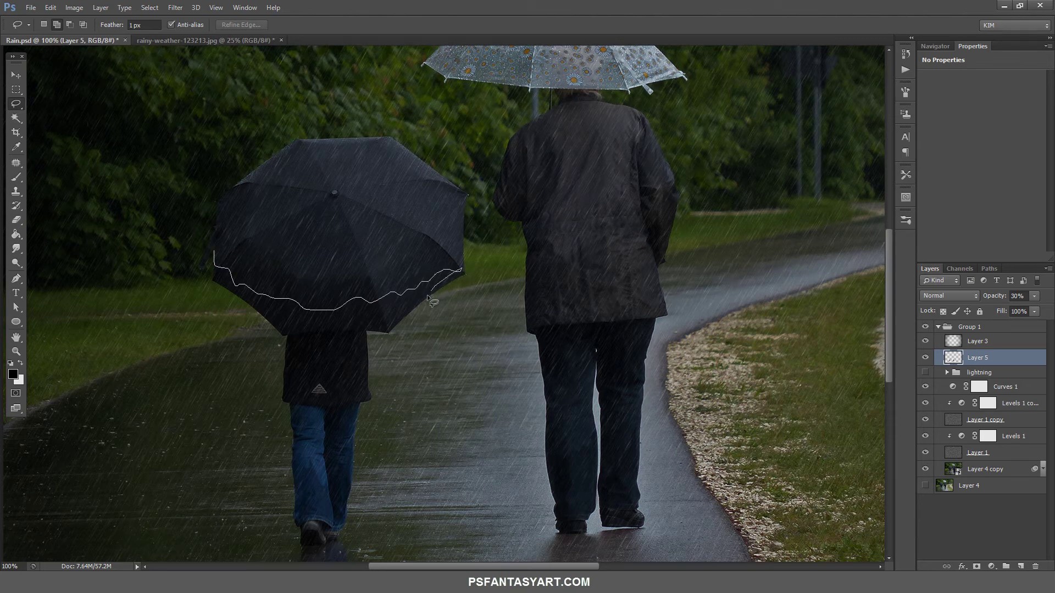
left_click_drag(333, 326, 295, 332)
left_click_drag(216, 279, 228, 270)
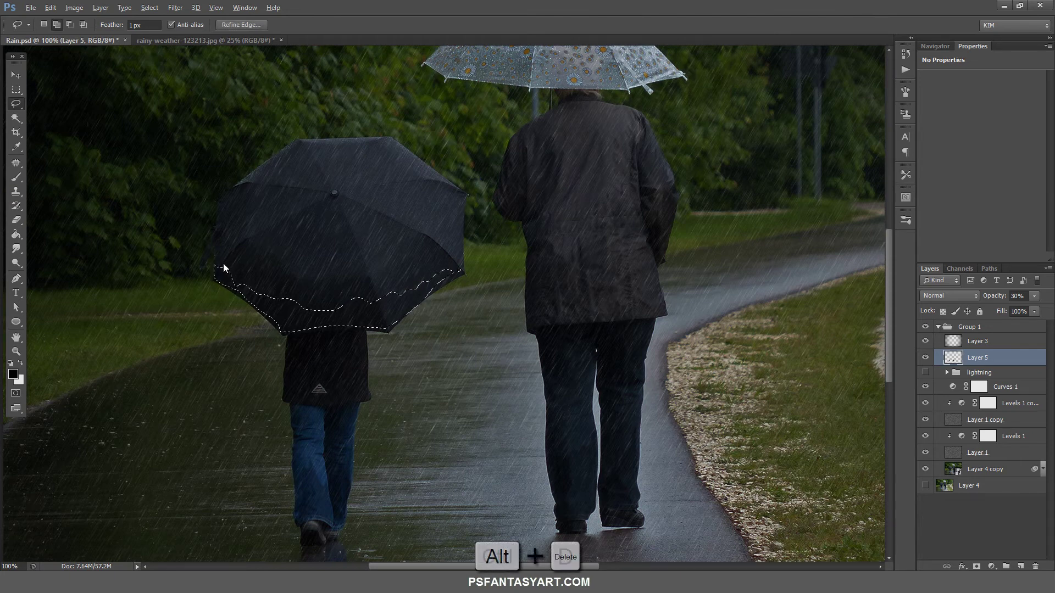
key("ctrl+d")
key("ctrl+d")
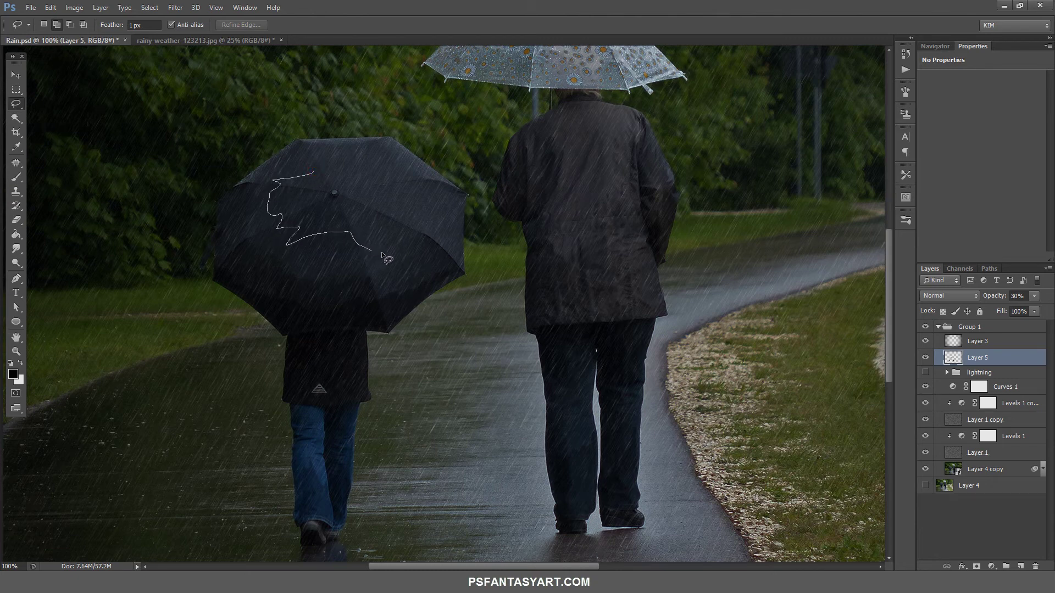
left_click_drag(291, 245, 312, 172)
key("alt+BackSpace")
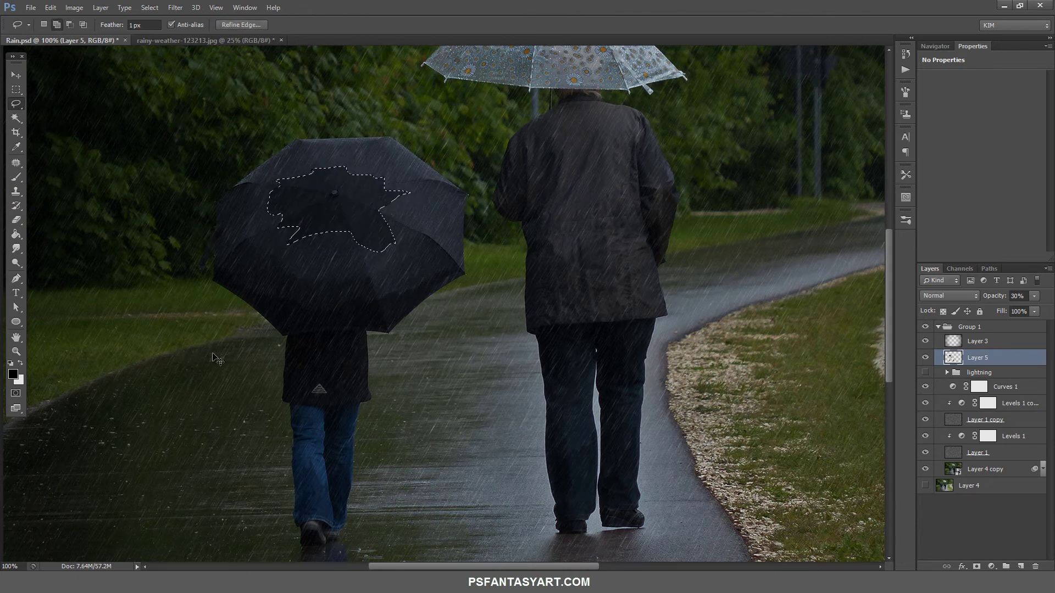
key("ctrl+d")
Darken wet patches on the jacket's right edge, bottom hem and the man's shoulder
left_click_drag(637, 321, 643, 319)
left_click_drag(643, 297, 663, 325)
key("alt+BackSpace")
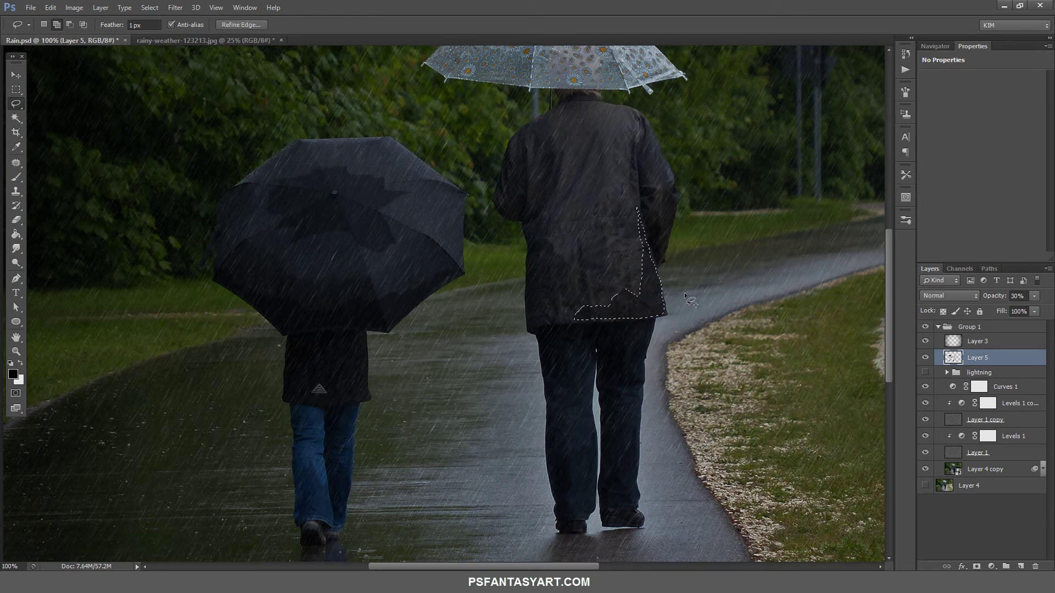
key("ctrl+d")
left_click_drag(637, 117, 641, 116)
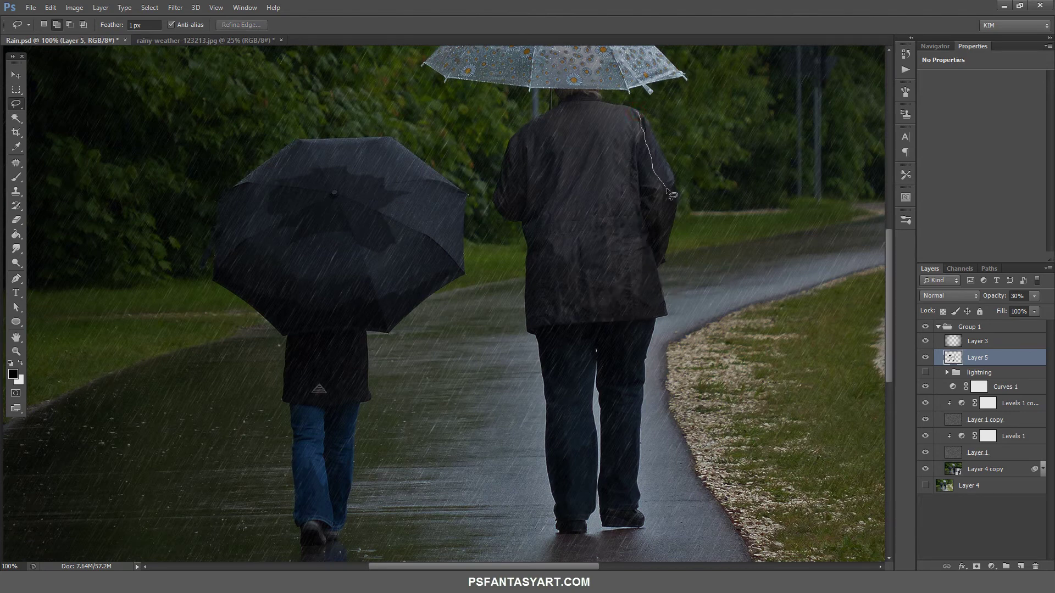
key("alt+BackSpace")
key("ctrl+d")
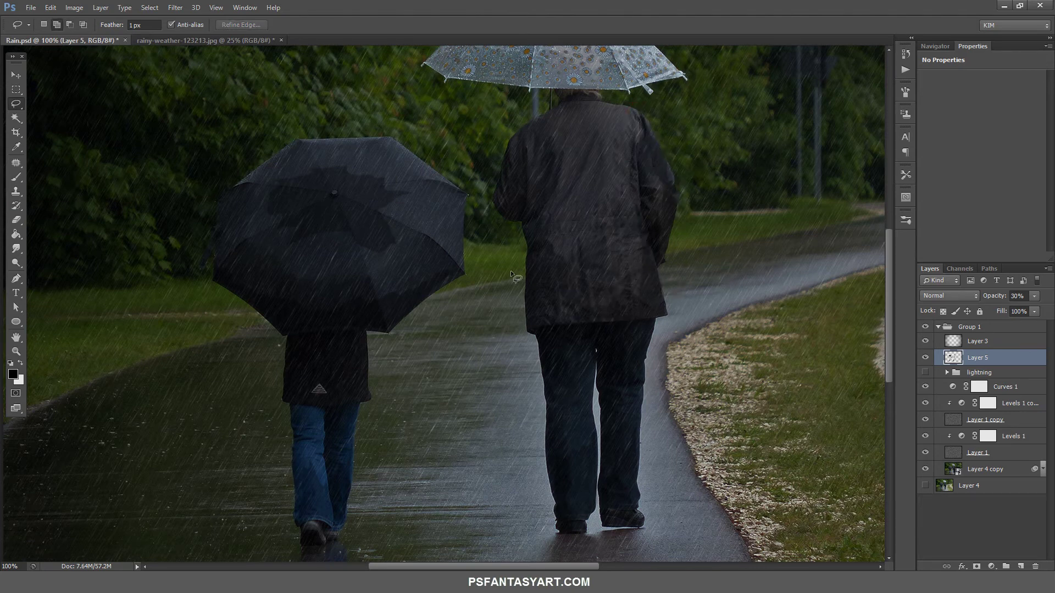
Darken strips along the clear umbrella's lower edge and top
left_click_drag(445, 135, 382, 388)
mouse_move(358, 317)
left_mouse_down()
mouse_move(527, 331)
mouse_move(365, 324)
left_mouse_up()
key("alt+BackSpace")
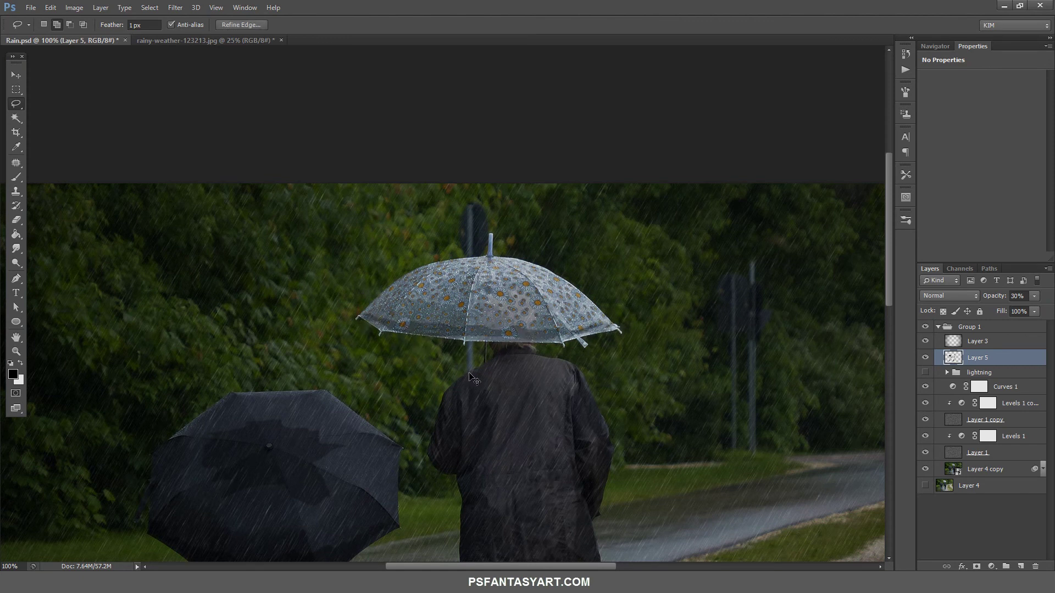
key("ctrl+d")
left_click_drag(497, 260, 417, 272)
key("alt+BackSpace")
key("ctrl+d")
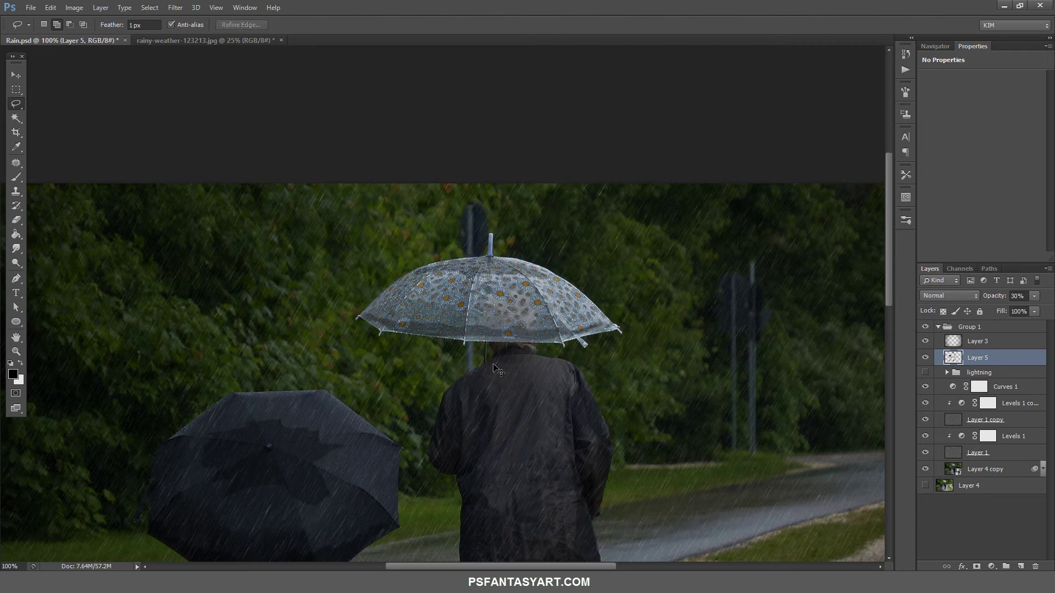
Set the Eraser to 50 px and erase part of the clear umbrella's dark patch
left_click(12, 222)
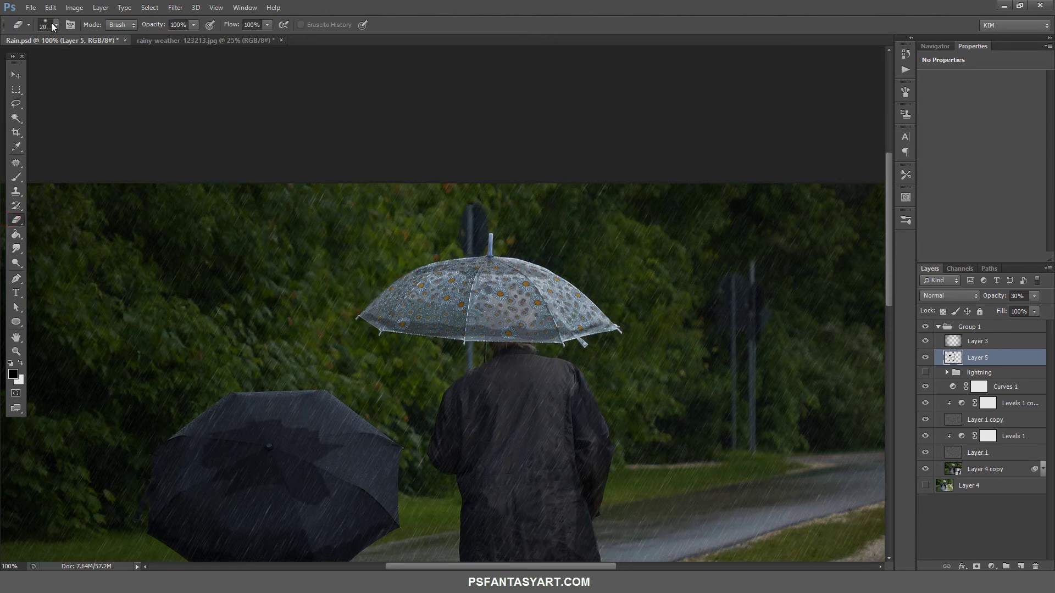
left_click(55, 24)
left_click(49, 59)
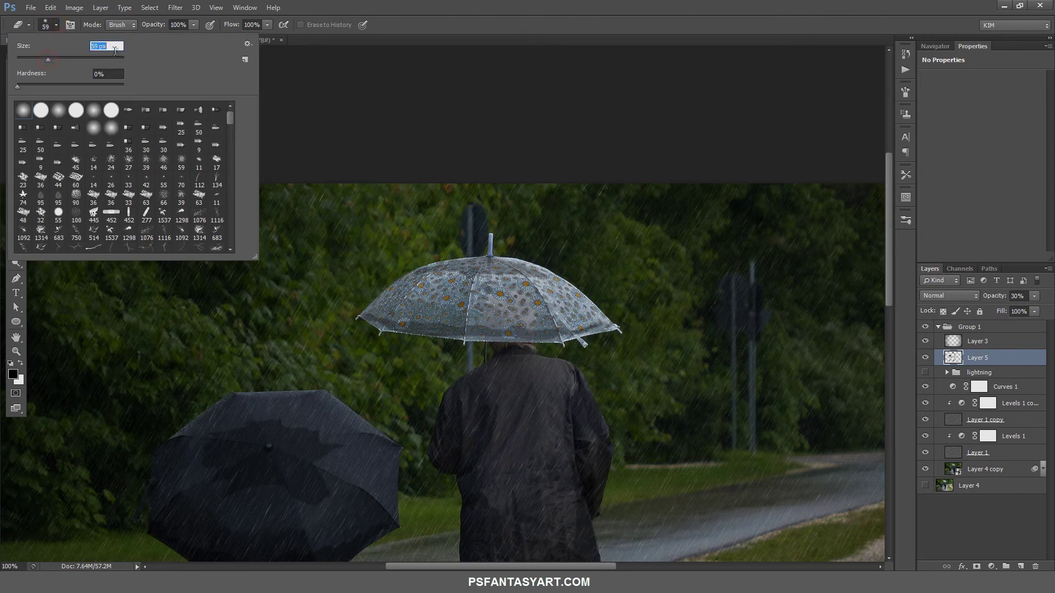
left_click(109, 46)
type("50")
left_click(307, 245)
mouse_move(403, 284)
left_mouse_down()
mouse_move(553, 290)
mouse_move(412, 315)
mouse_move(566, 308)
left_mouse_up()
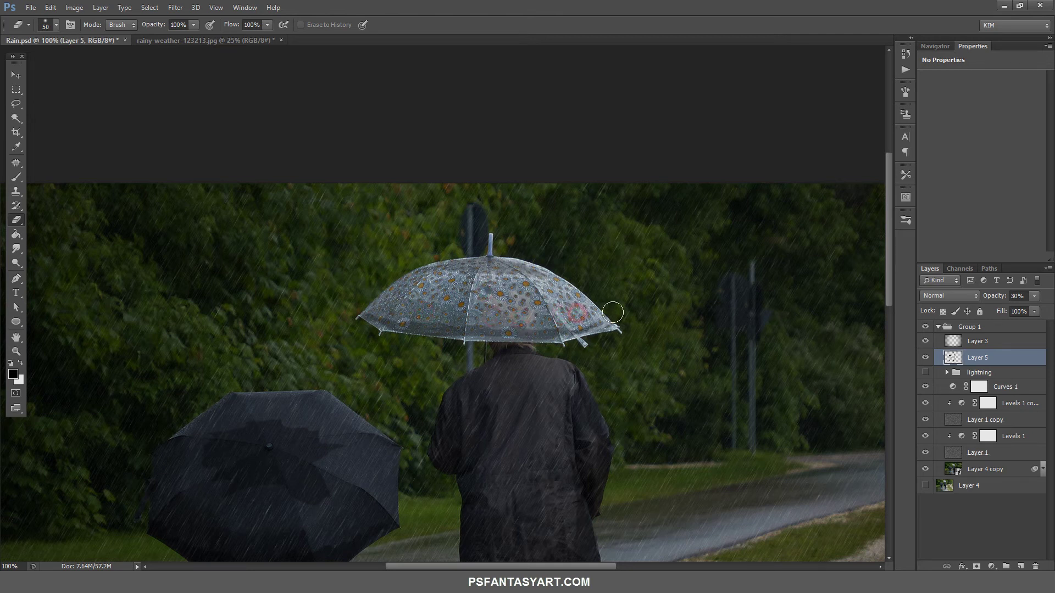
Erase the black umbrella's patches with a 70 px eraser, then lower Layer 5 to 20% opacity
mouse_move(402, 413)
left_mouse_down()
mouse_move(449, 264)
mouse_move(450, 208)
left_mouse_up()
left_click(380, 340)
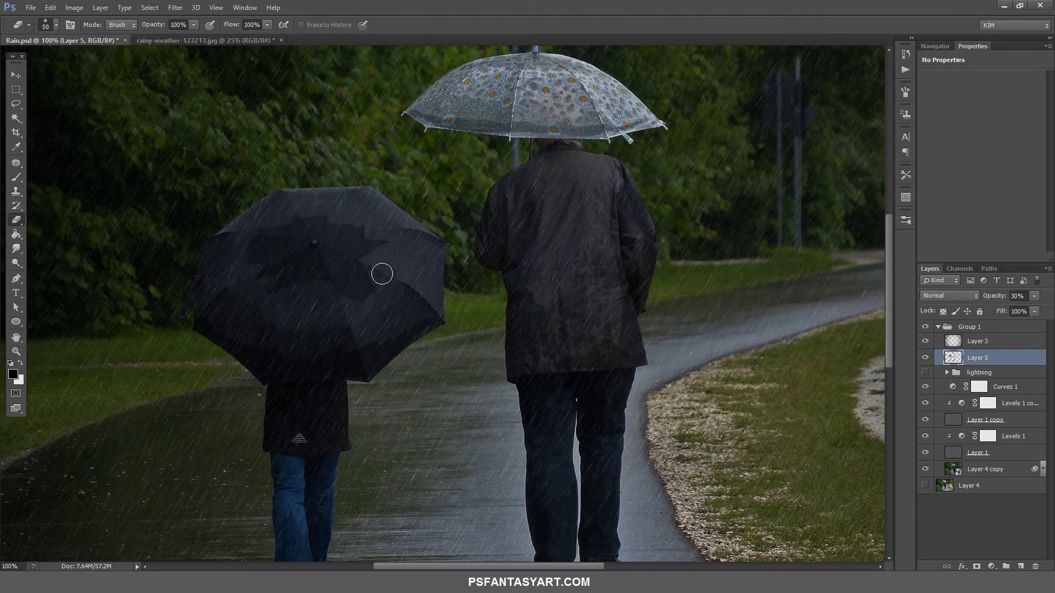
mouse_move(384, 266)
left_mouse_down()
mouse_move(385, 278)
mouse_move(346, 309)
mouse_move(234, 294)
left_mouse_up()
key("bracketright")
key("bracketright")
left_click(238, 269)
mouse_move(239, 232)
left_mouse_down()
mouse_move(316, 200)
mouse_move(388, 223)
mouse_move(426, 334)
left_mouse_up()
left_click(1034, 296)
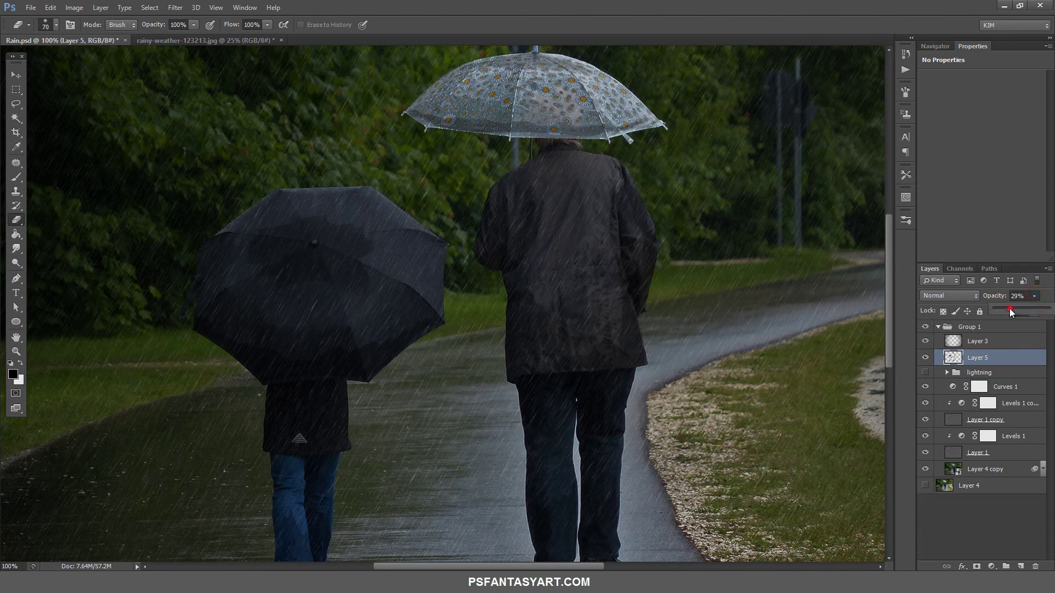
left_click_drag(1011, 312, 1007, 312)
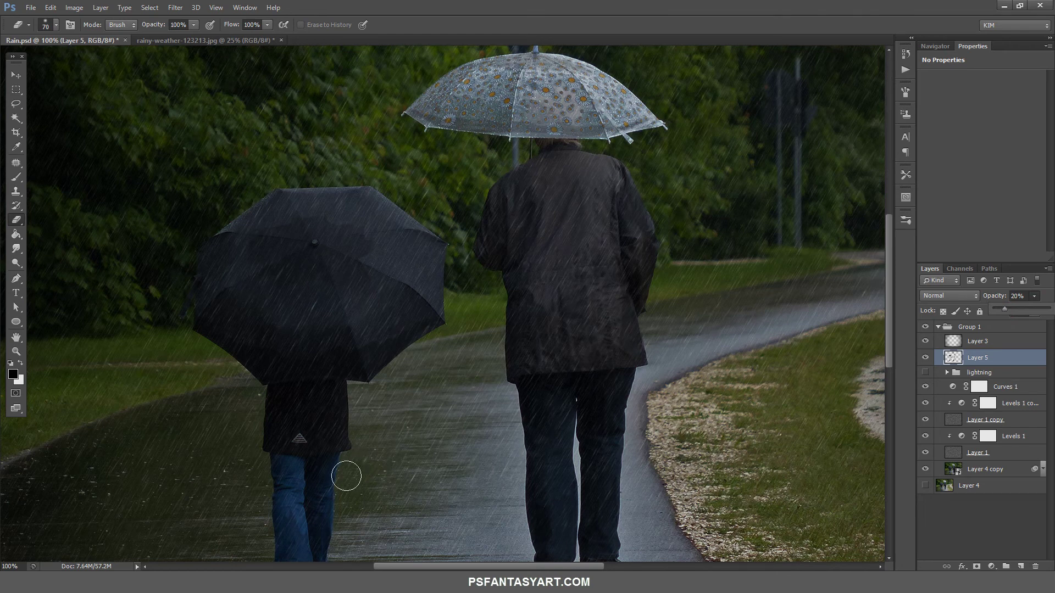
Lasso the black umbrella's right edge and fill it as a dark wet strip
left_click(16, 104)
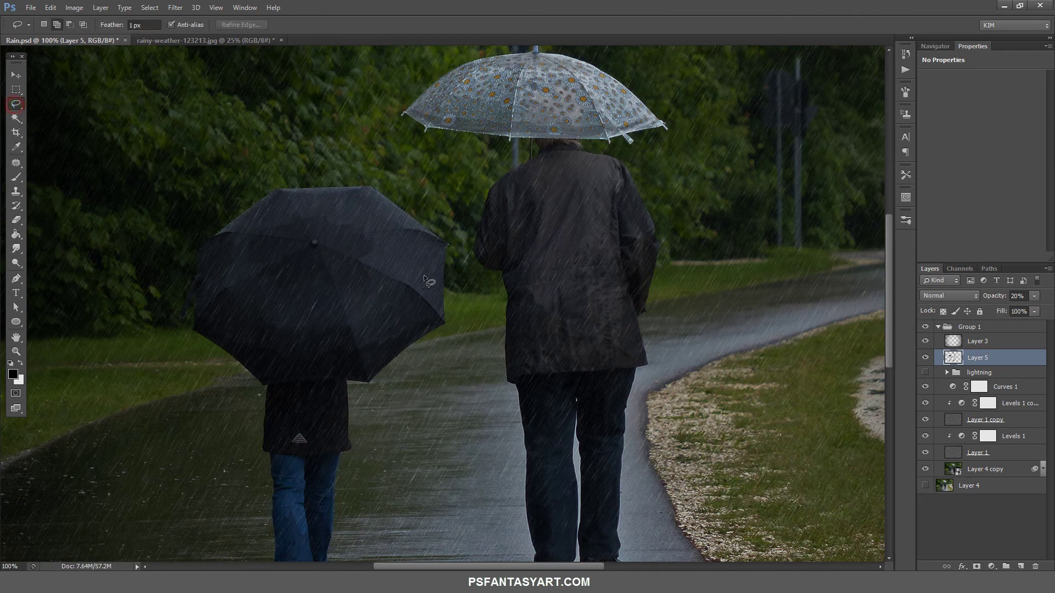
left_click_drag(443, 247, 436, 280)
left_click_drag(445, 250, 444, 246)
key("alt+Delete")
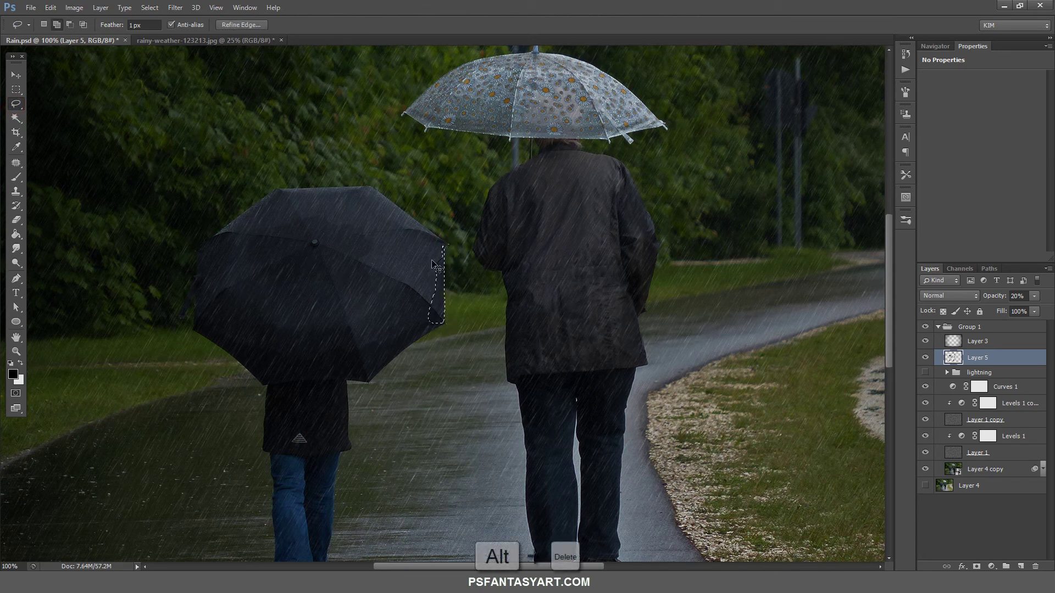
key("ctrl+d")
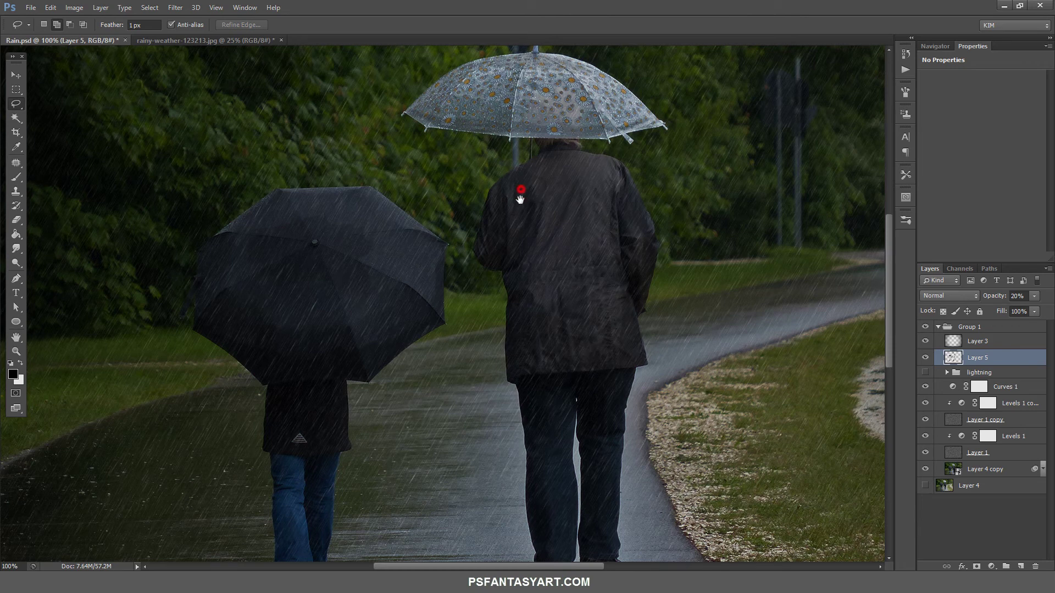
left_click_drag(520, 199, 554, 251)
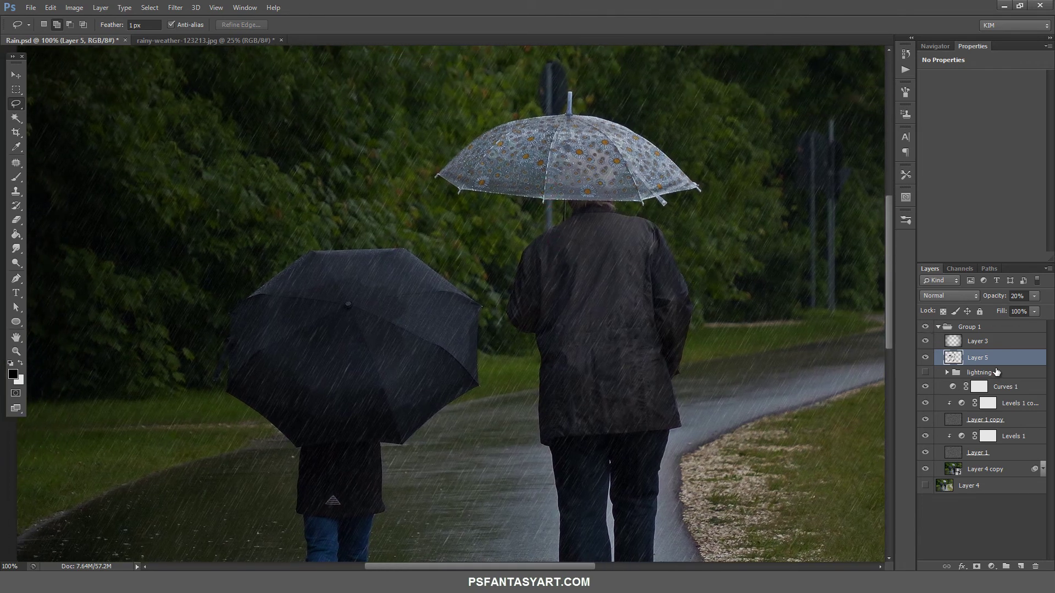
Add a new Layer 6 and make white the foreground colour
left_click(1018, 567)
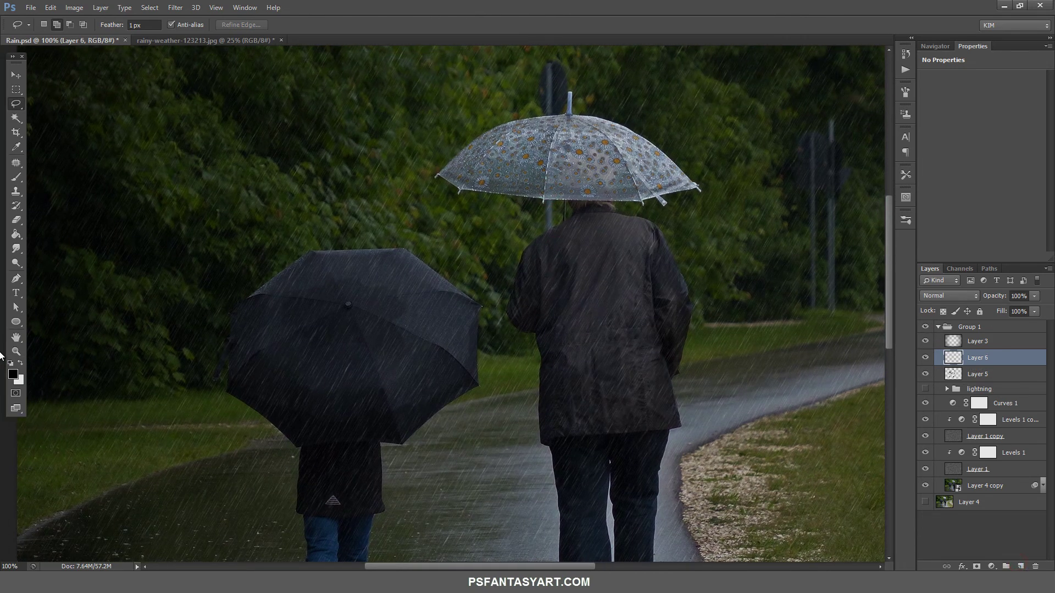
left_click(21, 363)
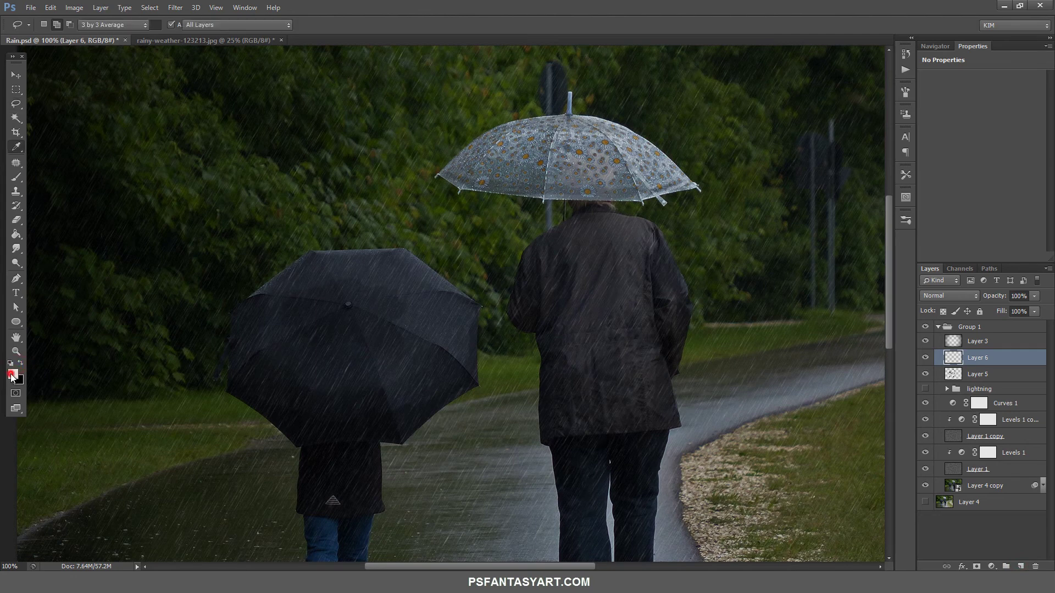
left_click(189, 278)
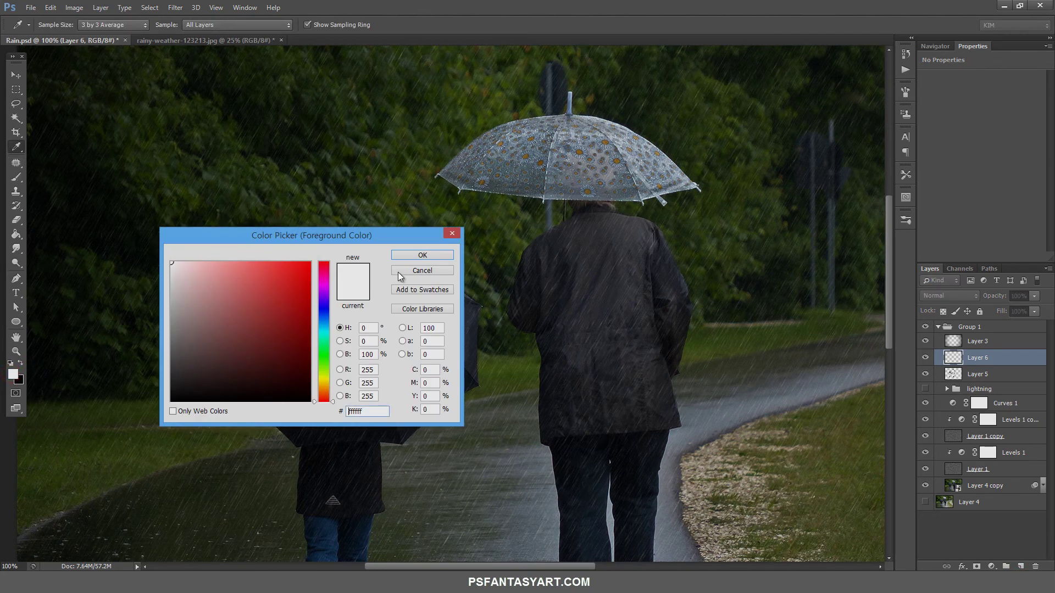
left_click(408, 258)
Choose the Brush with a soft round preset at 0% hardness, sizing it to about 70 px
left_click(16, 177)
left_click(143, 155)
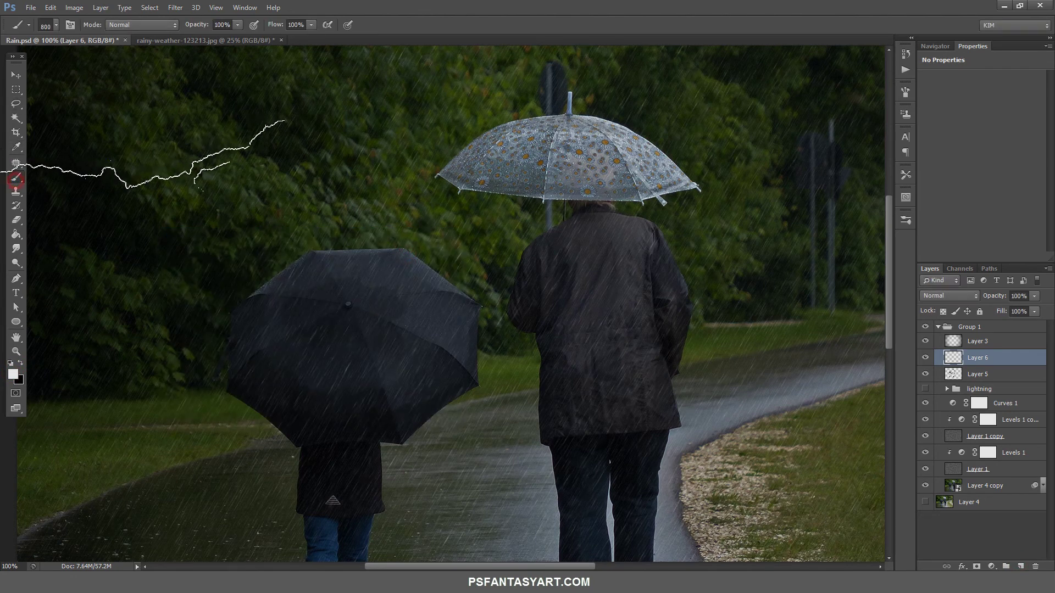
right_click(105, 158)
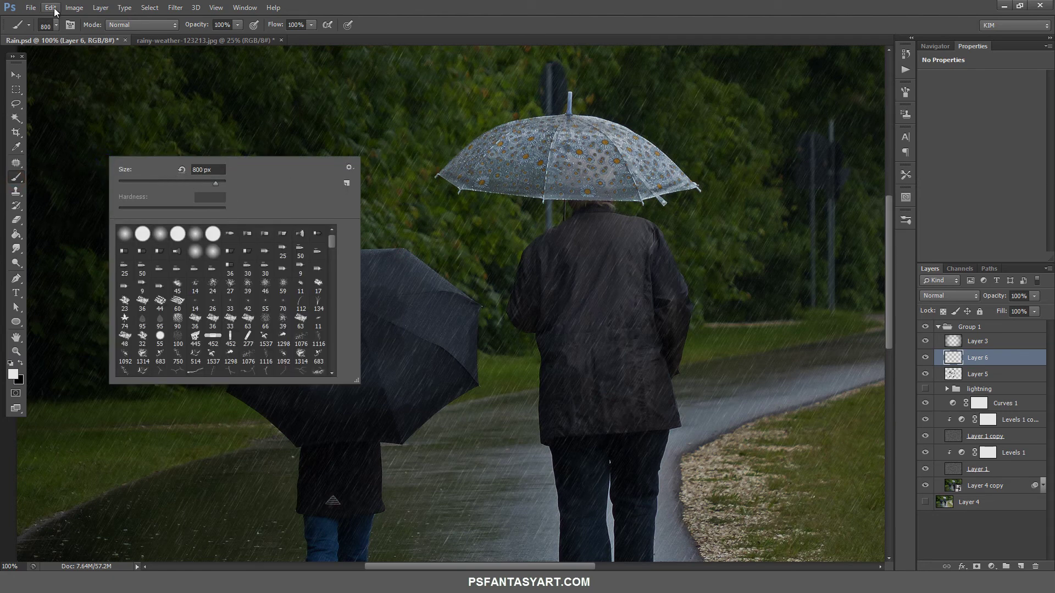
left_click(56, 25)
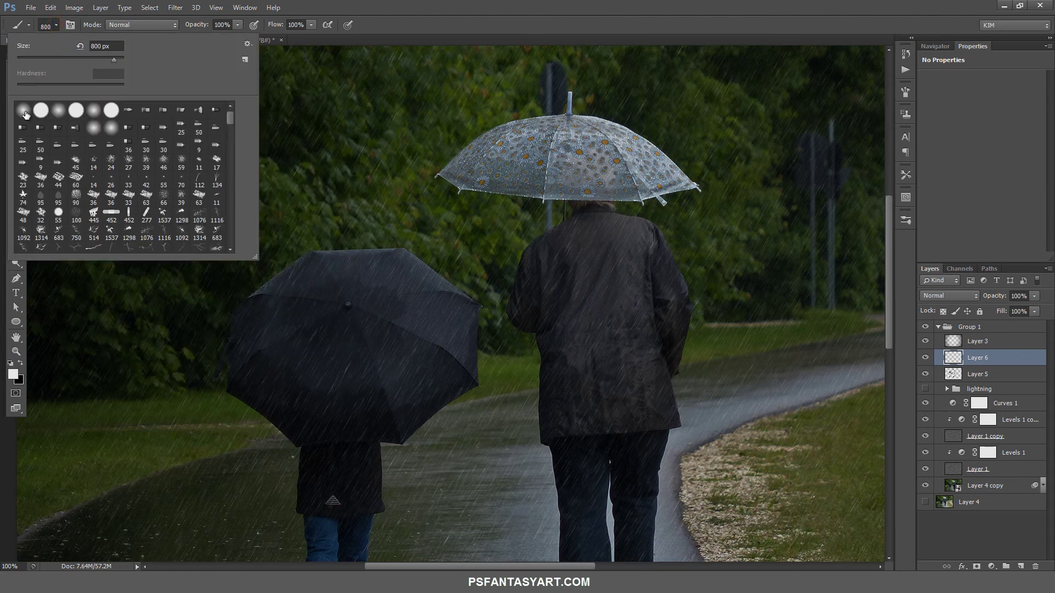
double_click(25, 110)
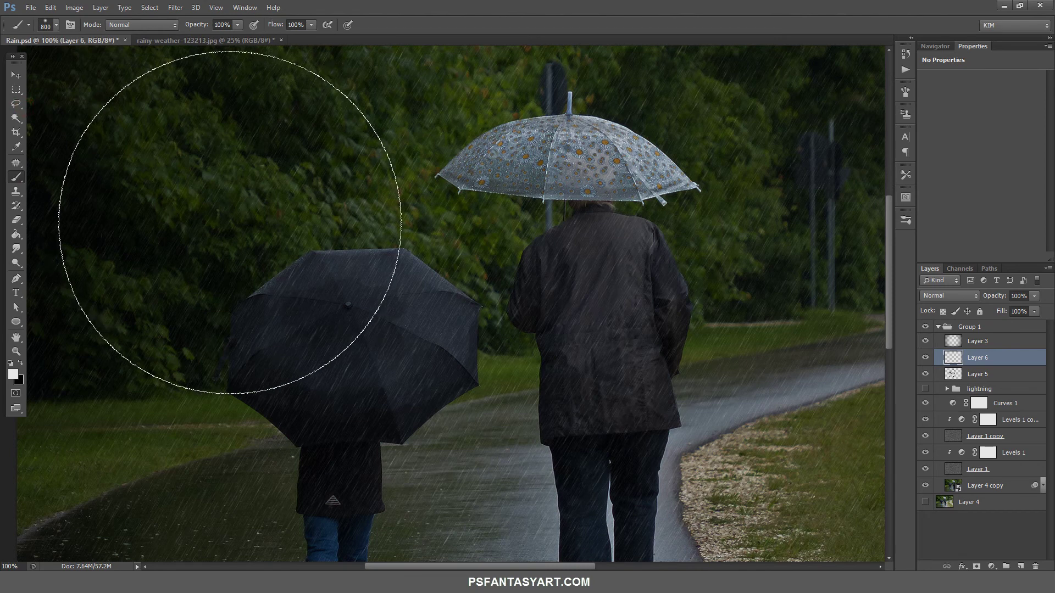
left_click(56, 24)
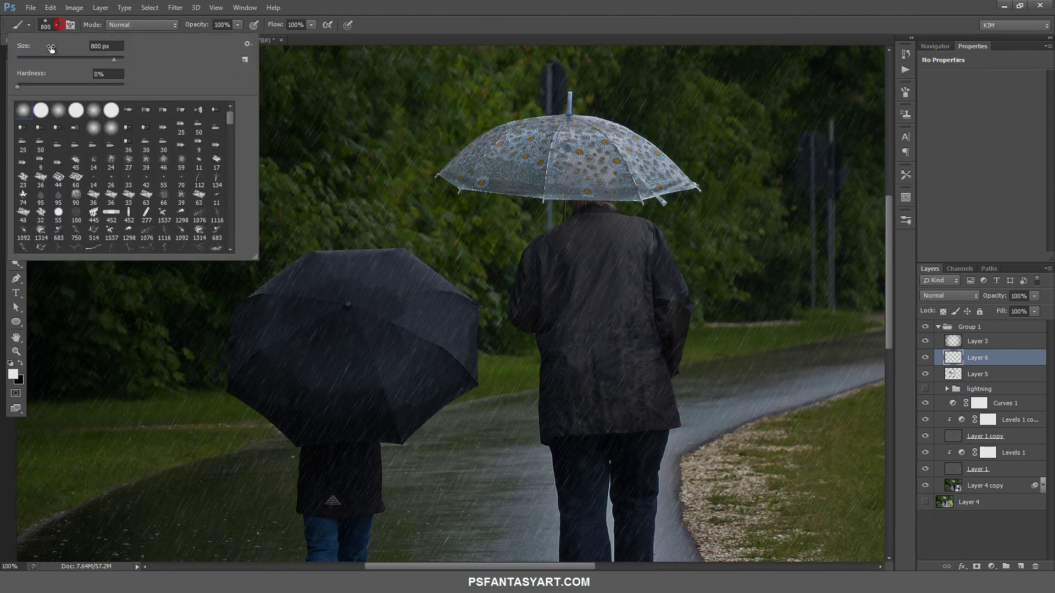
left_click(107, 46)
type("70")
Paint soft white arcs across the dark umbrella and along the clear umbrella's top
mouse_move(219, 323)
left_mouse_down()
mouse_move(244, 287)
mouse_move(405, 253)
left_mouse_up()
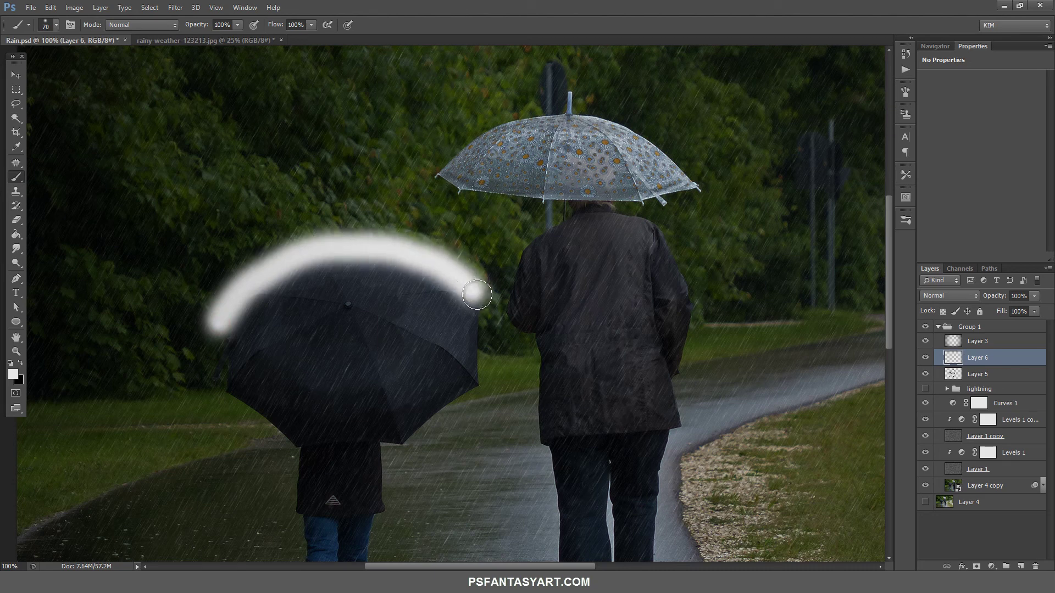
left_click_drag(404, 252, 485, 299)
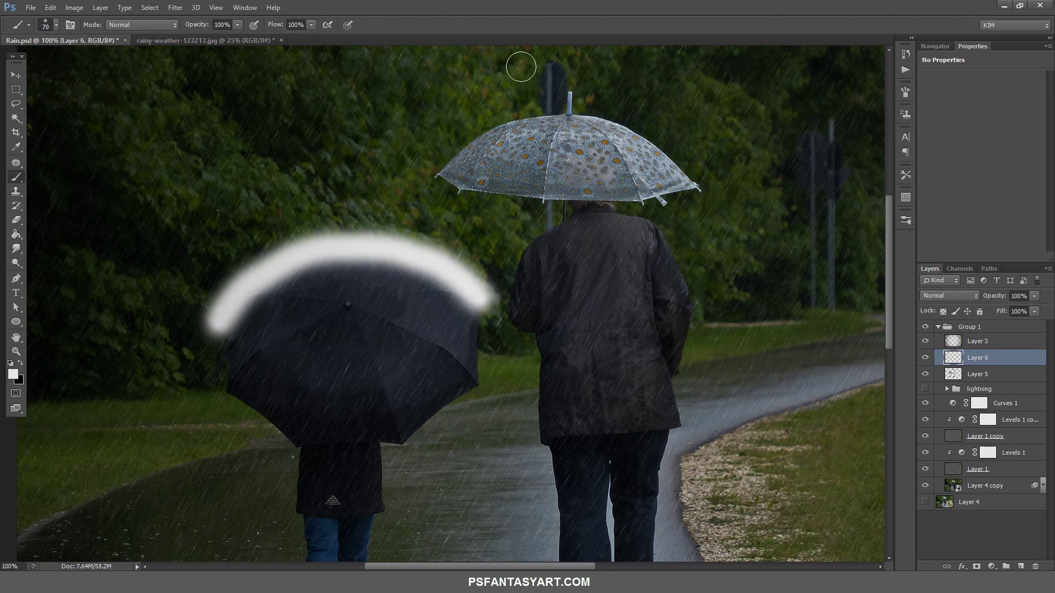
left_click(441, 158)
mouse_move(456, 153)
left_mouse_down()
mouse_move(605, 115)
mouse_move(688, 177)
left_mouse_up()
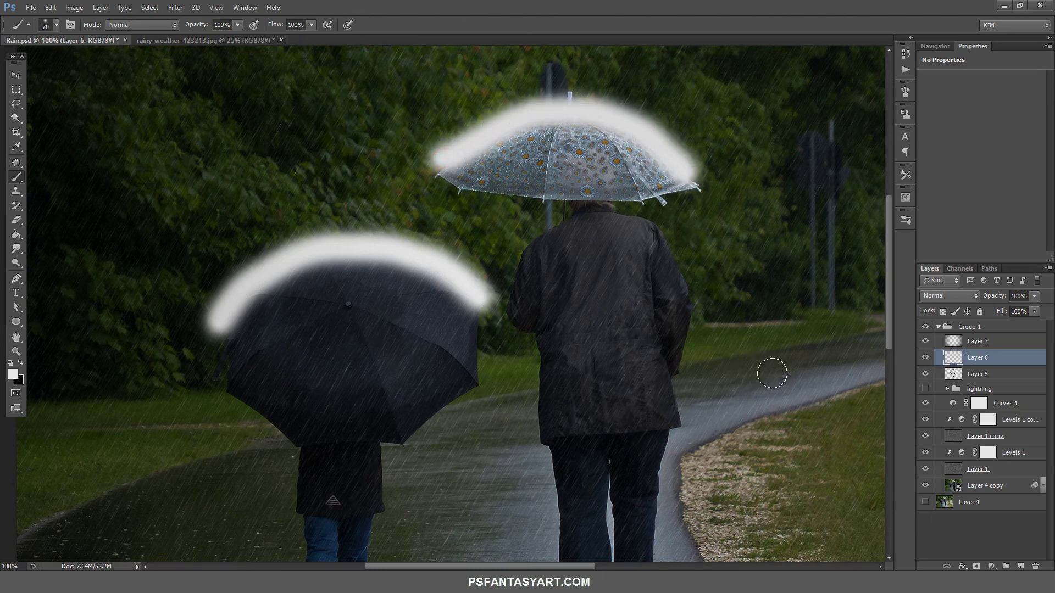
Fade Layer 6's opacity to about 15%
left_click(1035, 296)
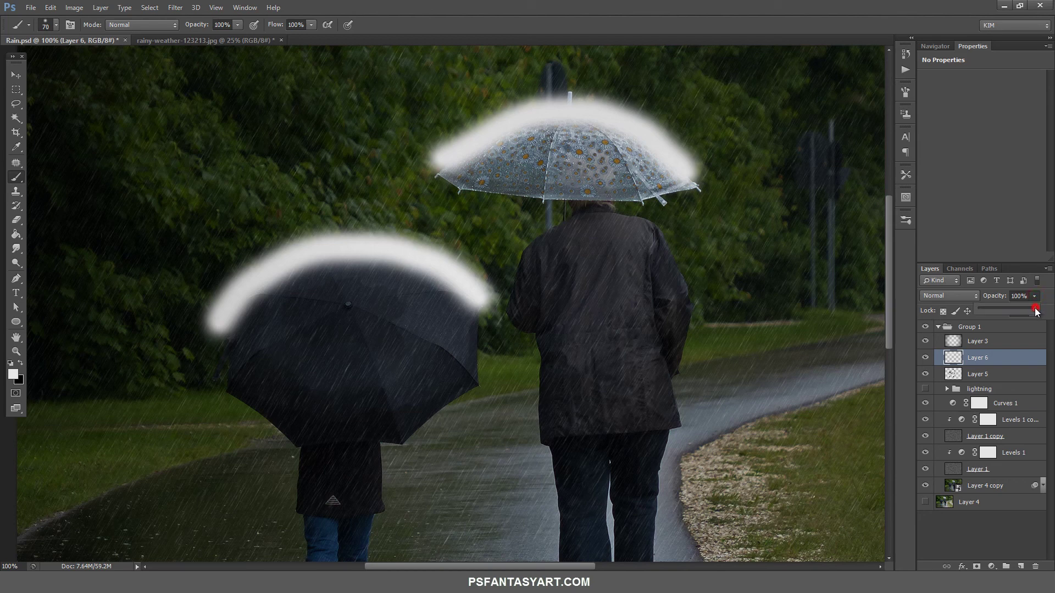
left_click_drag(996, 312, 984, 313)
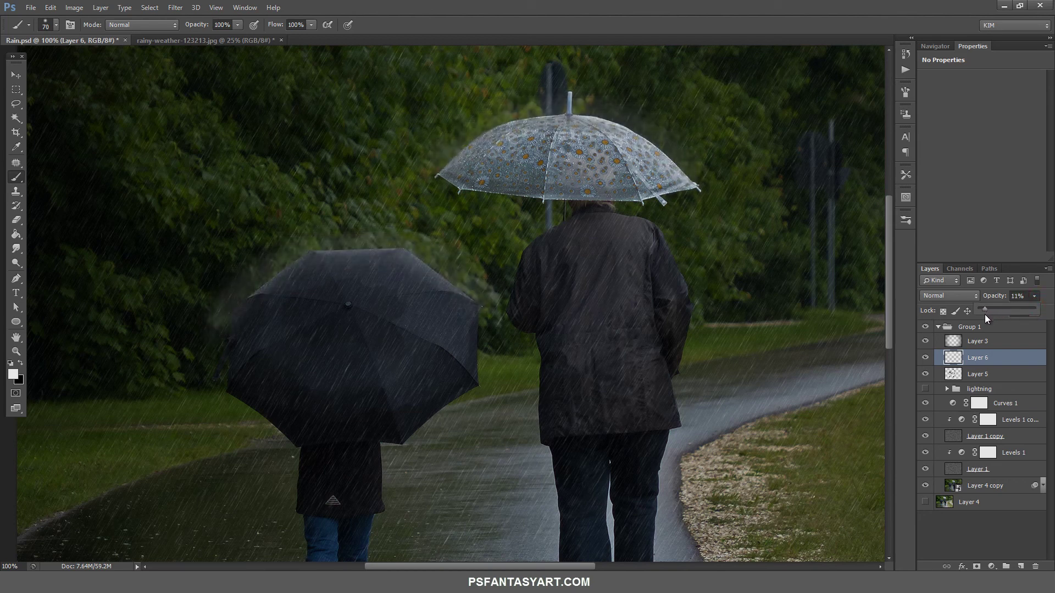
left_click_drag(985, 318, 989, 318)
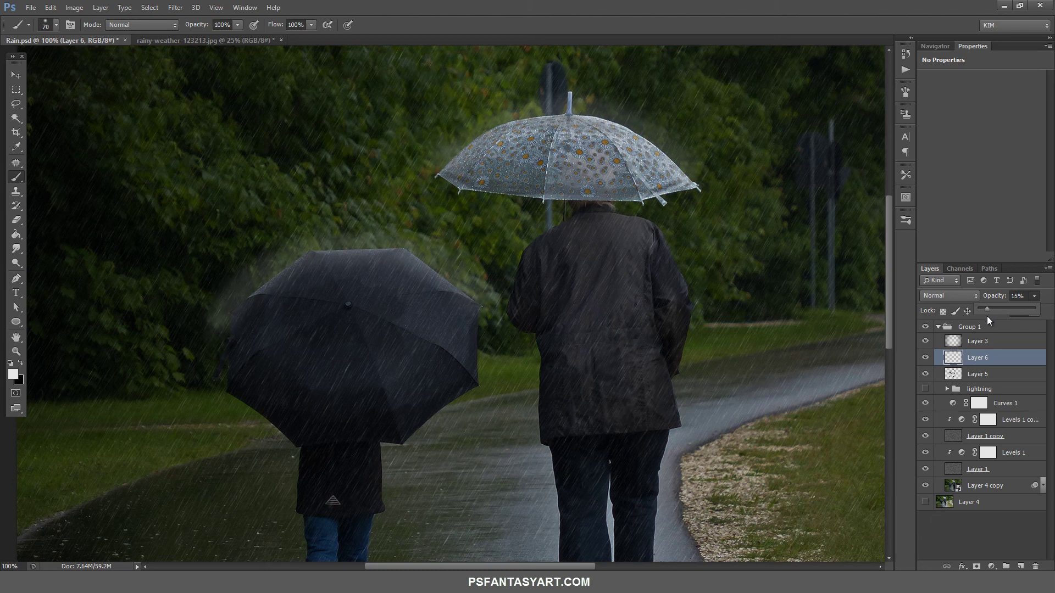
Set the Eraser size to 100 px
left_click(16, 220)
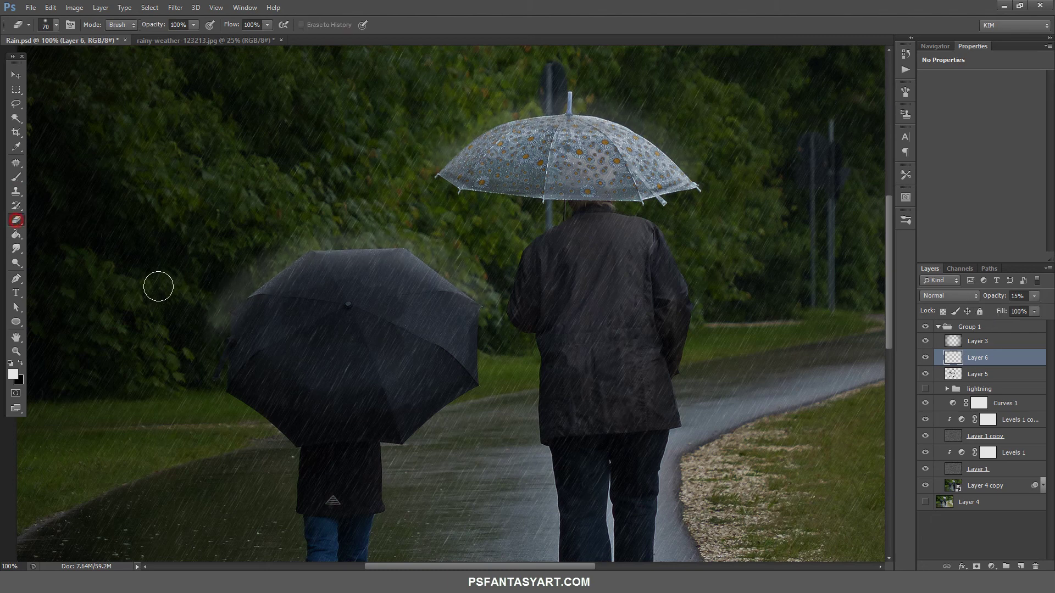
left_click(56, 27)
double_click(109, 49)
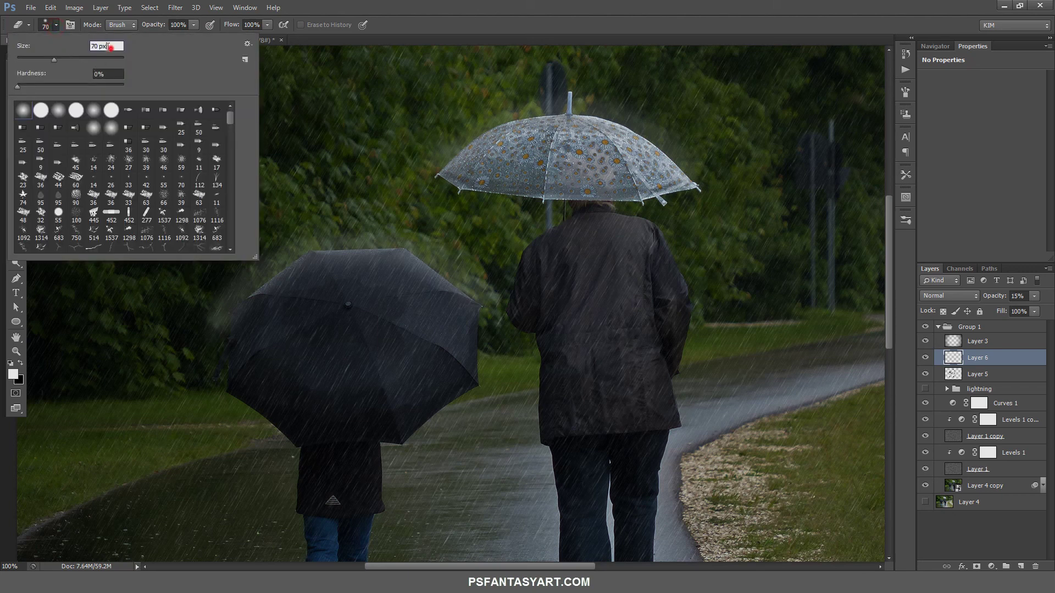
type("100")
left_click(159, 316)
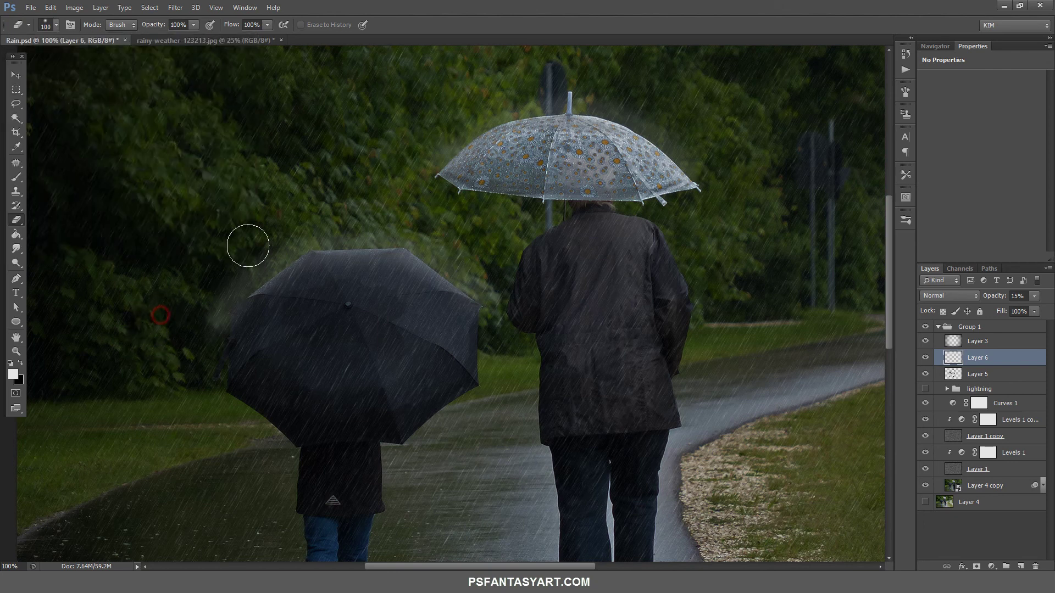
Erase stray mist around the dark umbrella, the clear umbrella and over the trees
left_click_drag(247, 242, 217, 295)
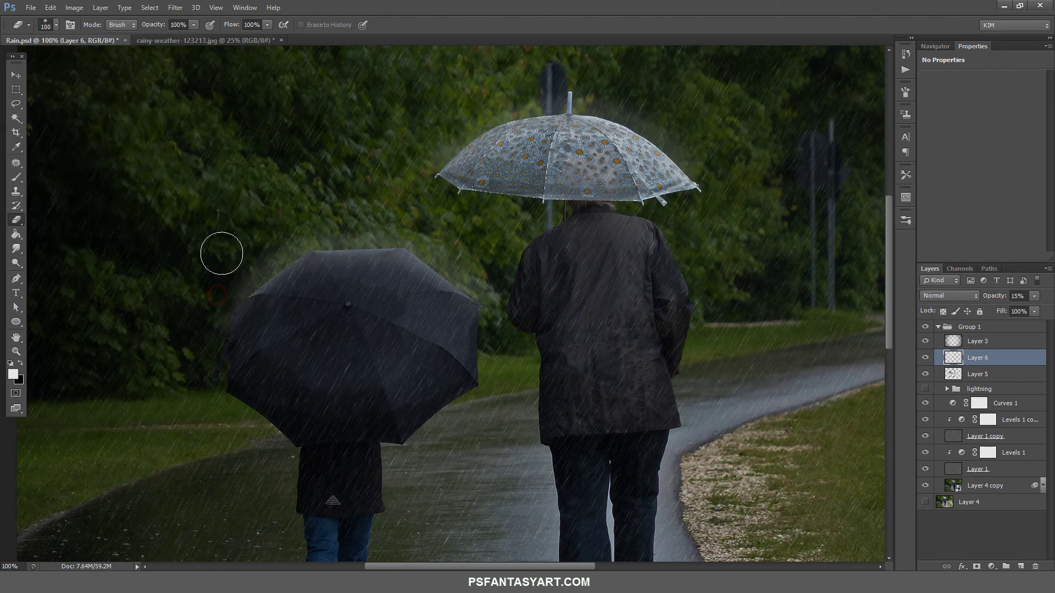
left_click(221, 253)
left_click(285, 215)
left_click(363, 206)
left_click_drag(432, 221, 506, 297)
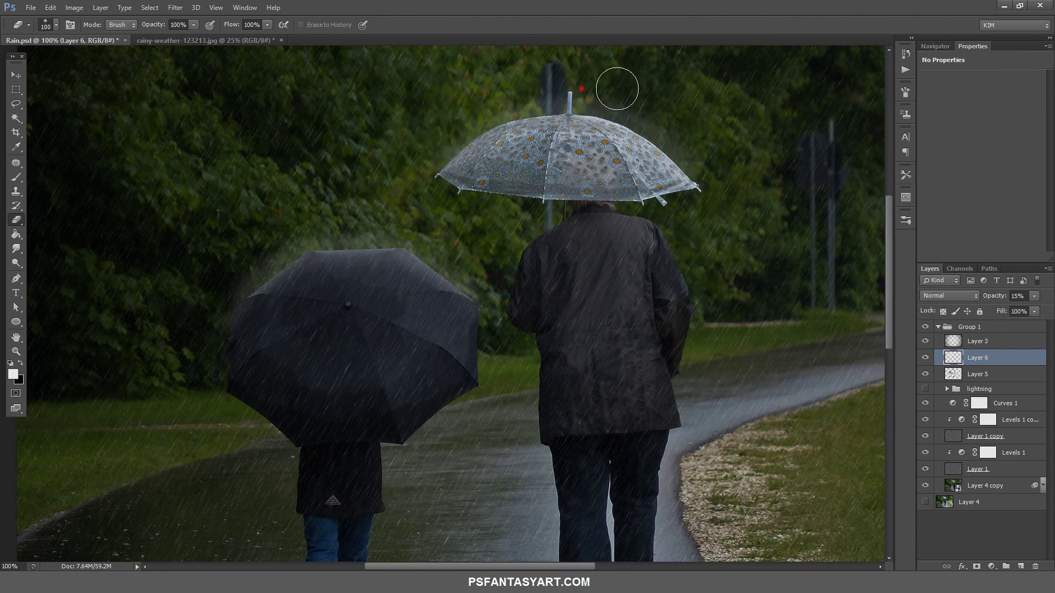
left_click(671, 108)
left_click(697, 130)
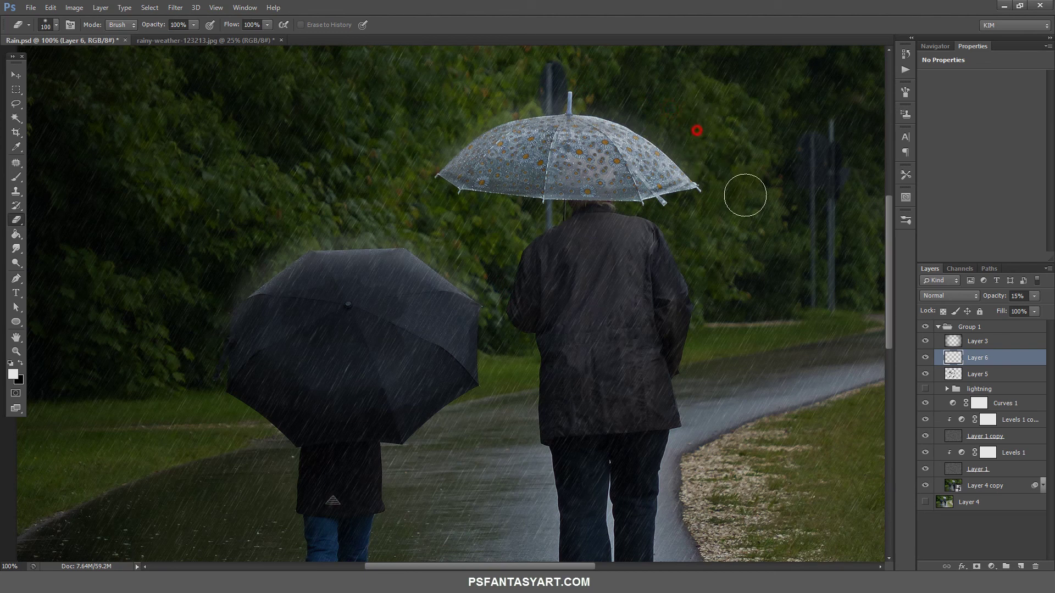
left_click(698, 157)
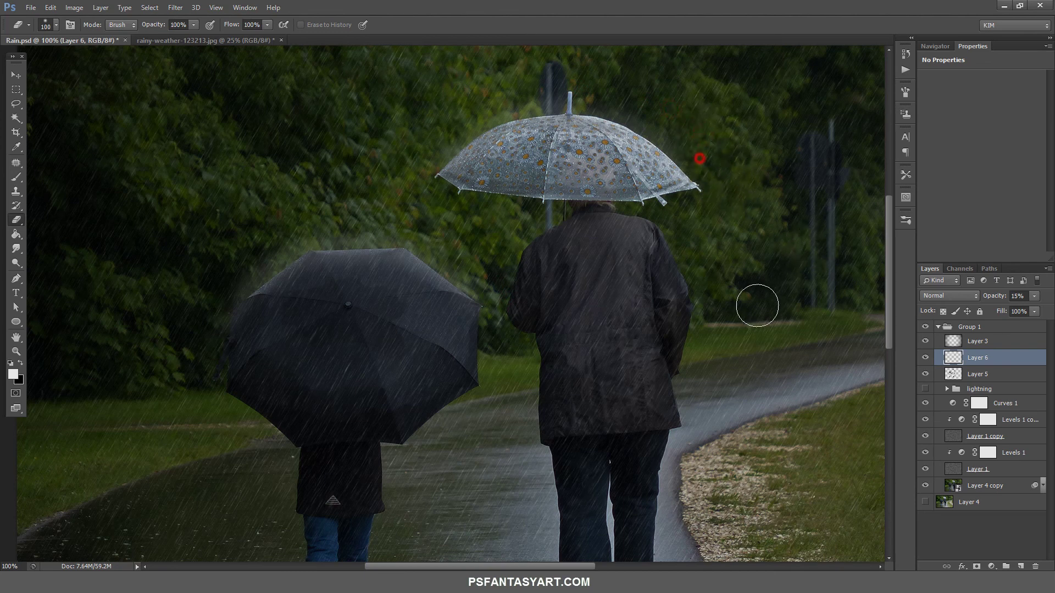
left_click(437, 130)
left_click(13, 105)
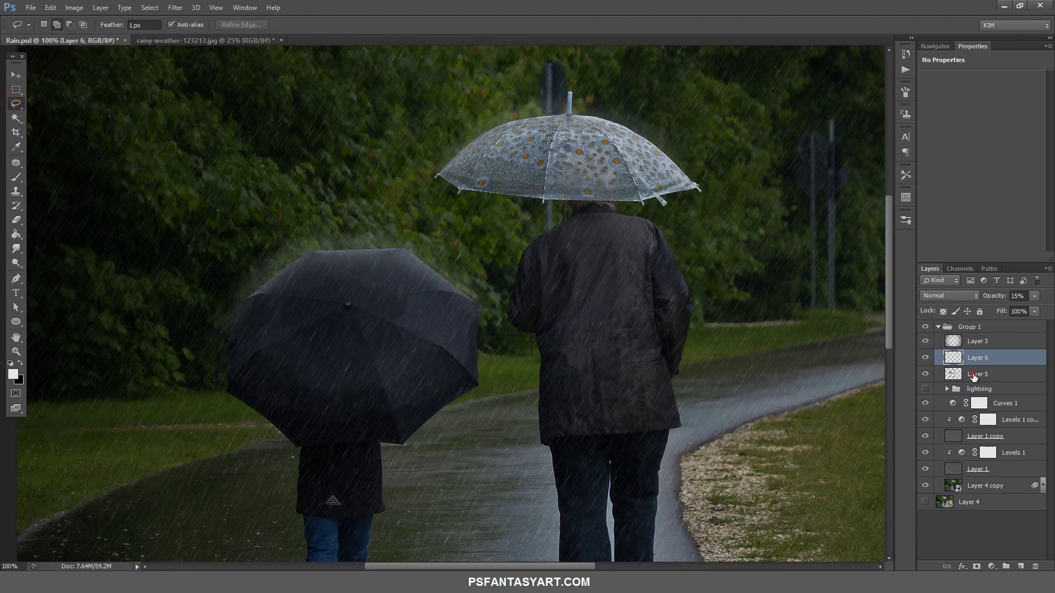
On Layer 5, lasso the jacket collar and shoulder area and fill it black
left_click(973, 375)
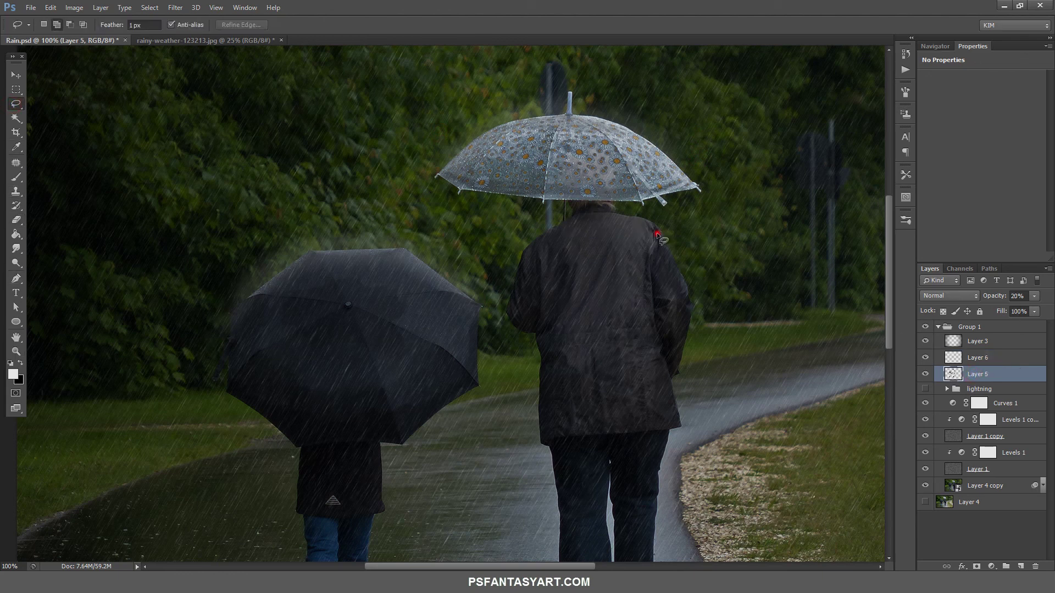
left_click_drag(657, 234, 636, 236)
left_click(656, 235)
left_click_drag(656, 235, 641, 237)
left_click_drag(625, 228, 620, 217)
left_click_drag(621, 218, 657, 235)
left_click(21, 363)
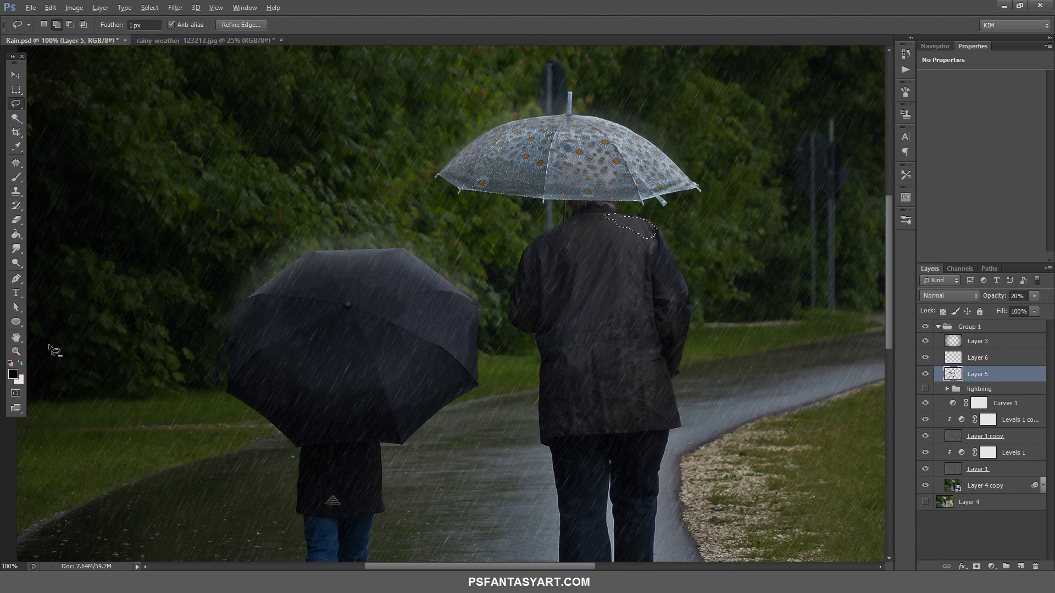
key("alt+Delete")
key("ctrl+d")
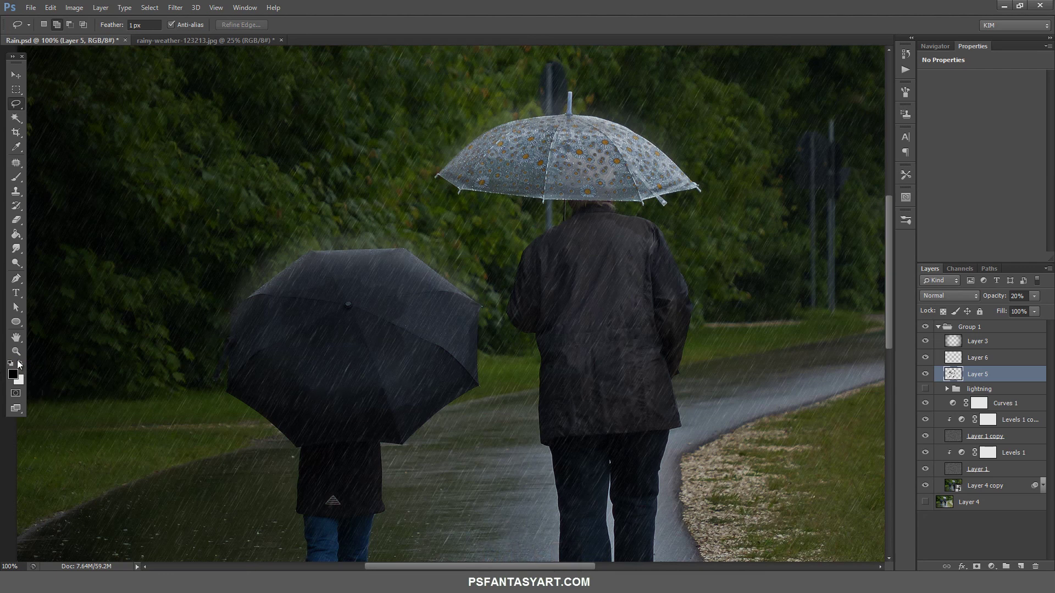
left_click(16, 351)
Fit the whole image on screen and collapse Group 1 in the Layers panel
right_click(461, 306)
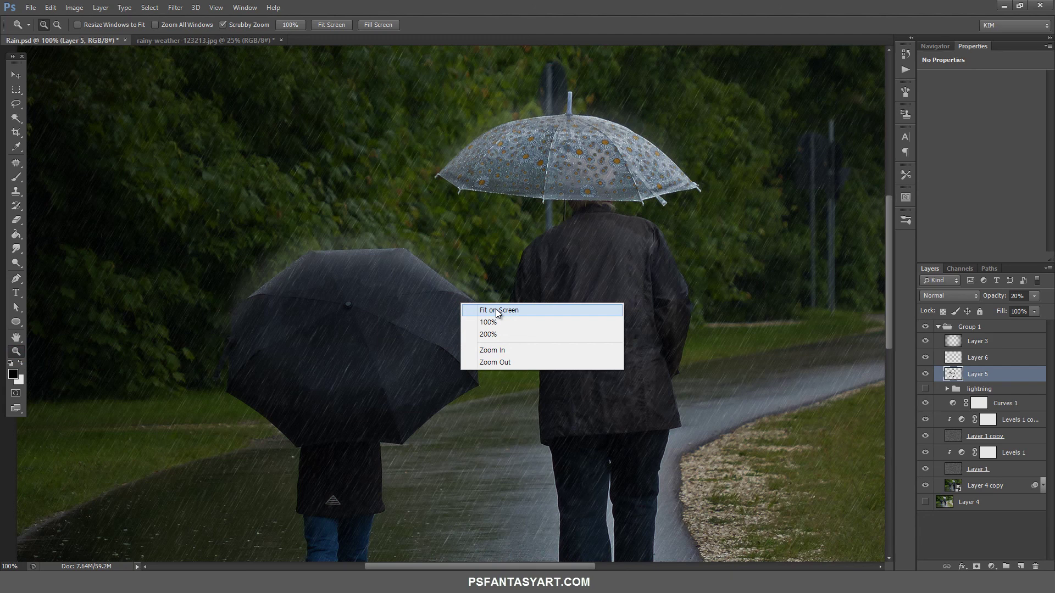
left_click(498, 311)
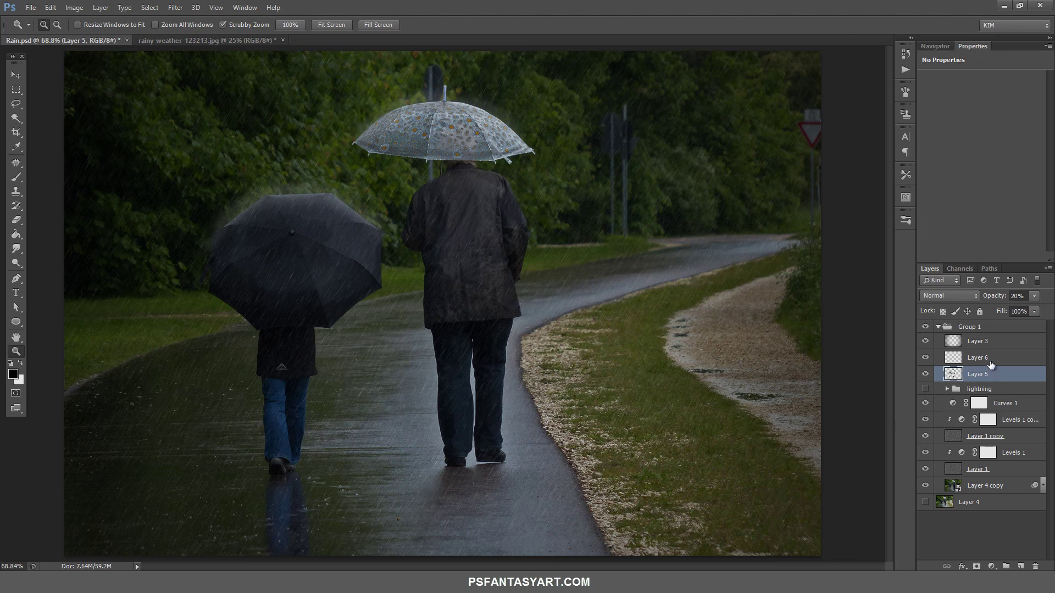
left_click(937, 327)
left_click(925, 341)
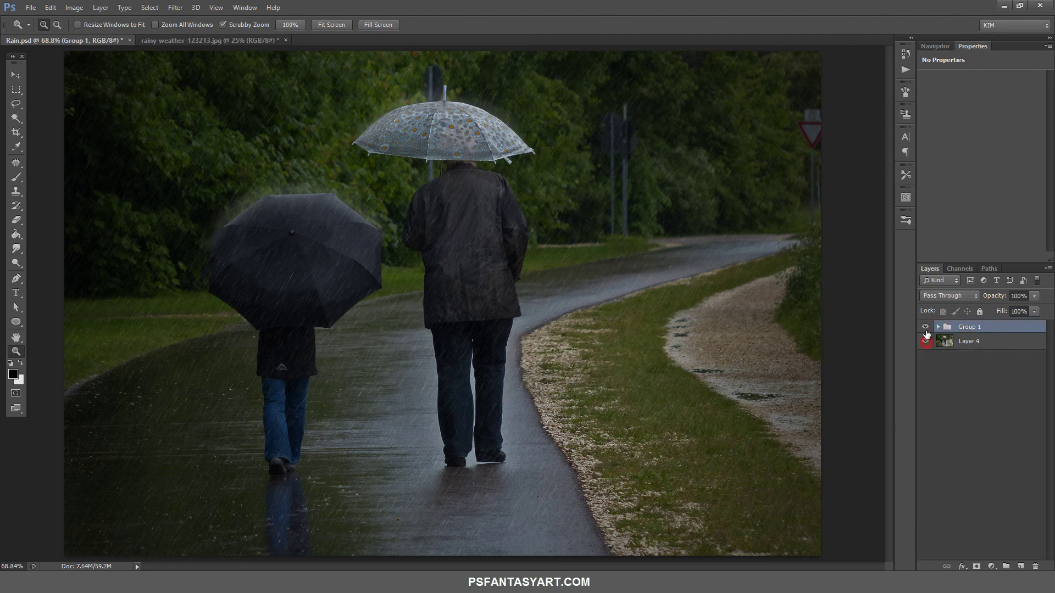
Toggle Group 1's visibility off and on twice to compare before and after
left_click(925, 328)
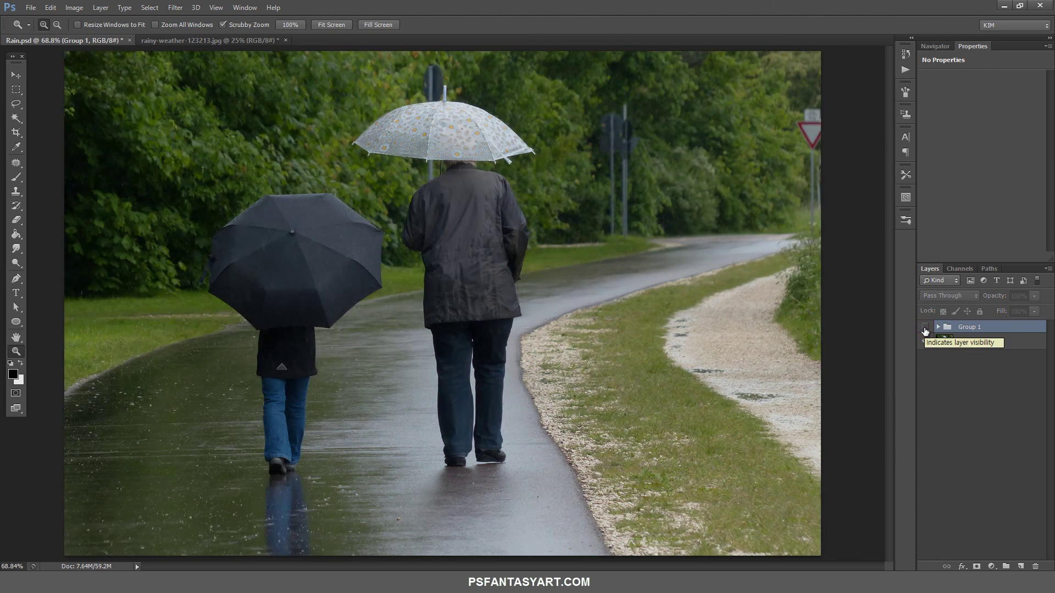
left_click(926, 328)
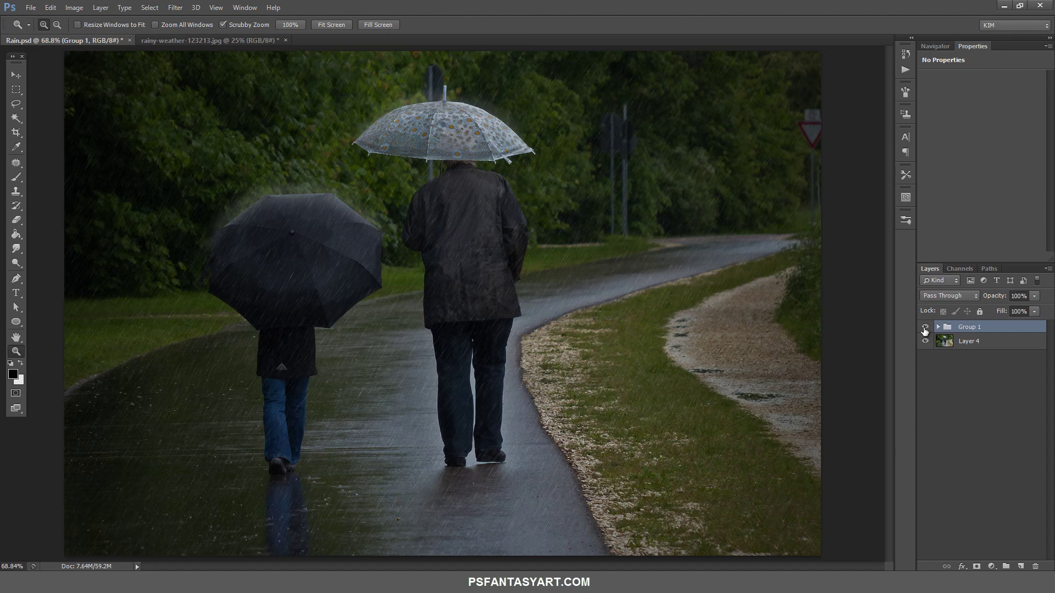
left_click(925, 328)
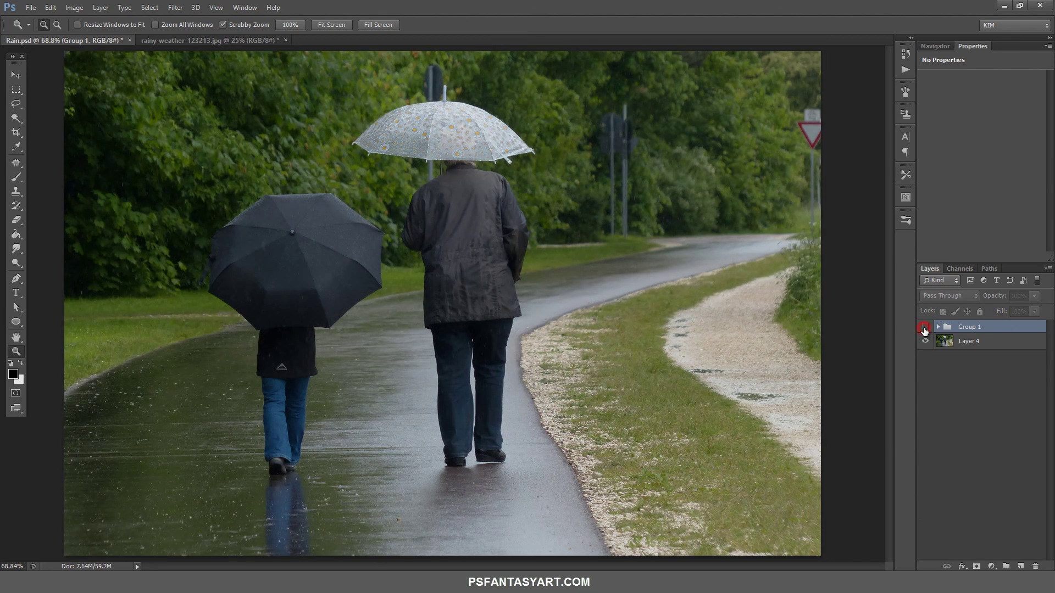
left_click(925, 328)
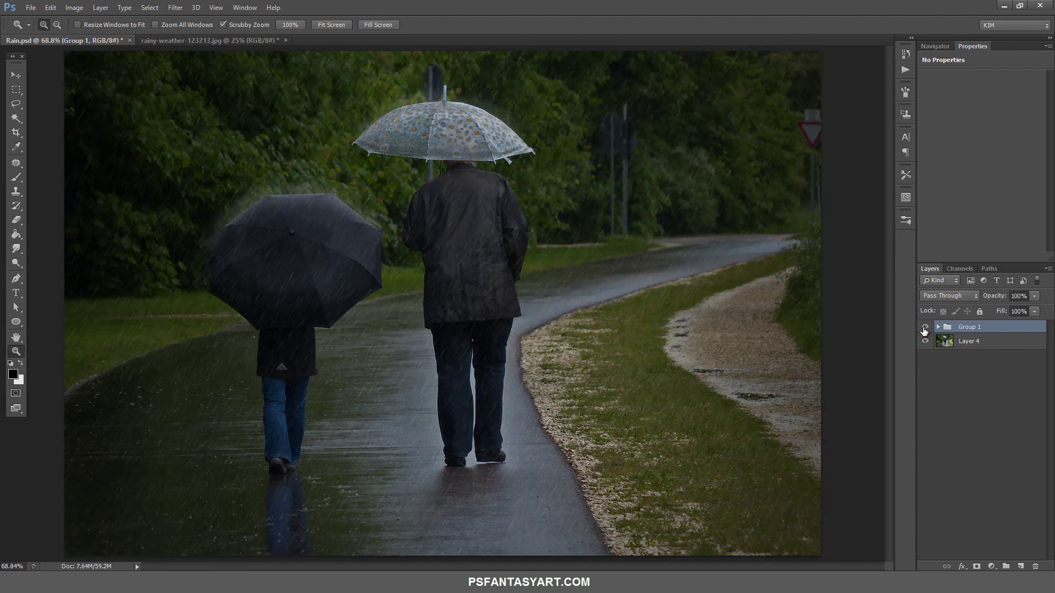